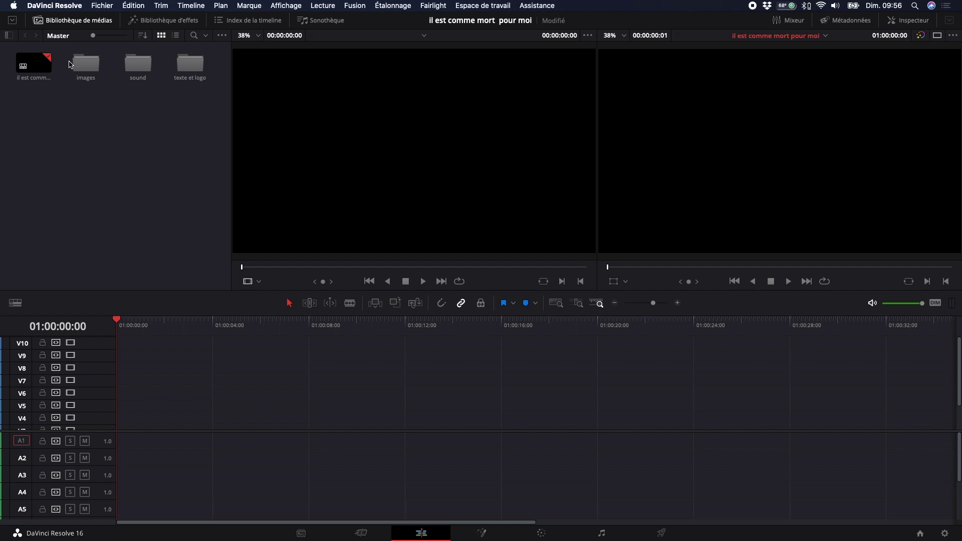
Step: Open the images bin, and on the Media page look through the images, sound and texte et logo bins
{"action": "left_click", "coordinate": [82, 68]}
{"action": "double_click", "coordinate": [81, 68]}
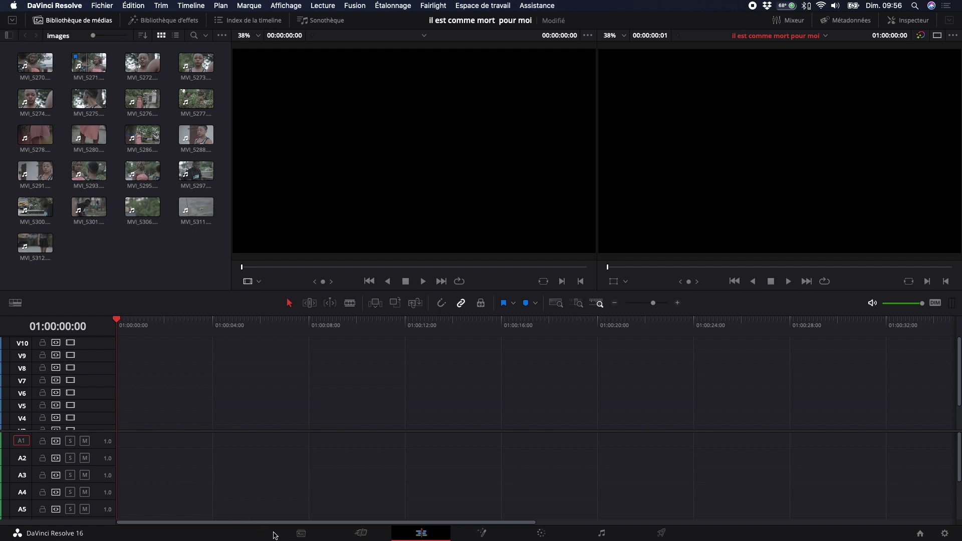
{"action": "left_click", "coordinate": [301, 533]}
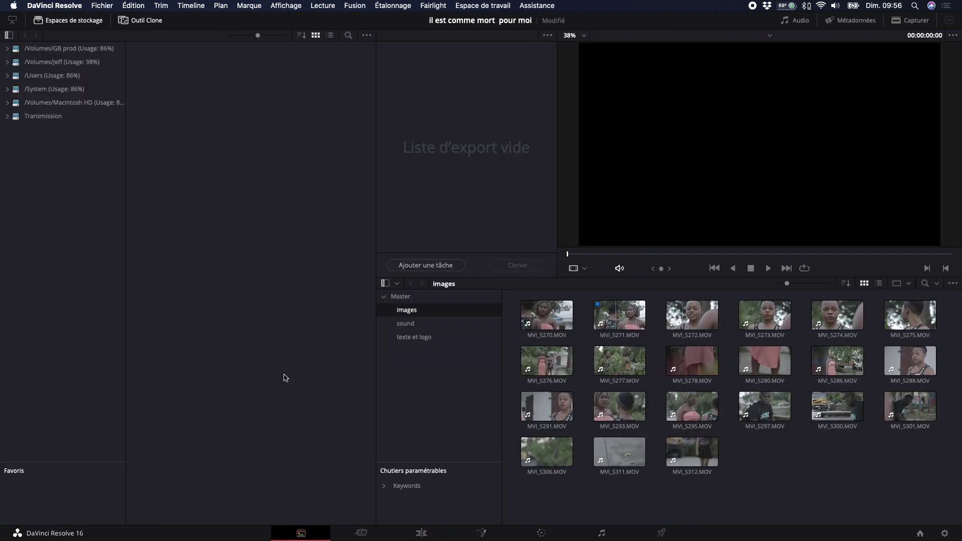
{"action": "left_click", "coordinate": [414, 325]}
{"action": "left_click", "coordinate": [410, 315]}
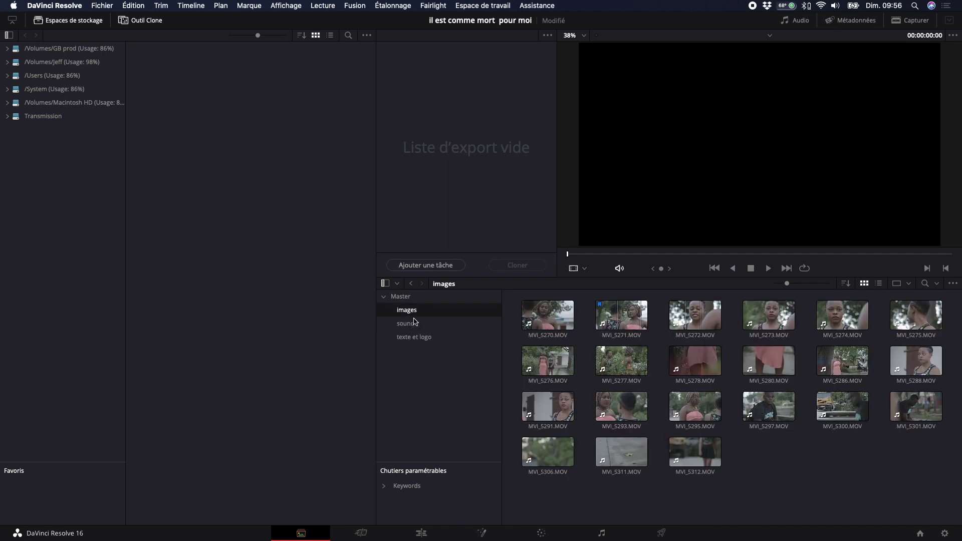
{"action": "left_click", "coordinate": [415, 322]}
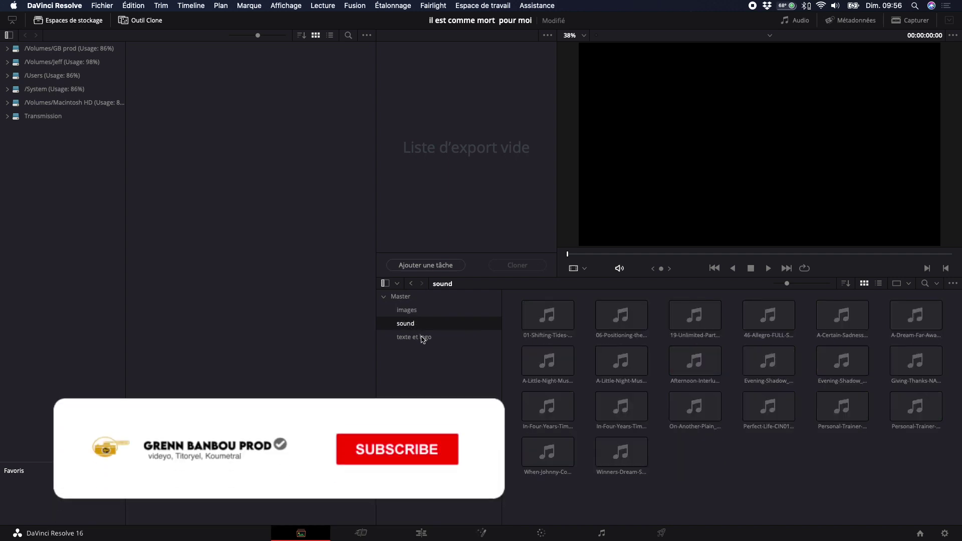
{"action": "left_click", "coordinate": [423, 338]}
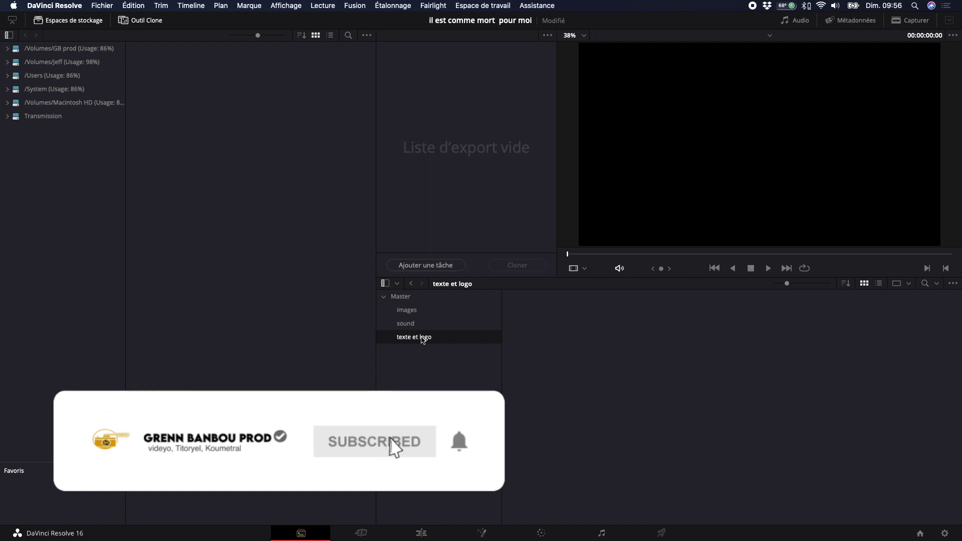
{"action": "left_click", "coordinate": [408, 310]}
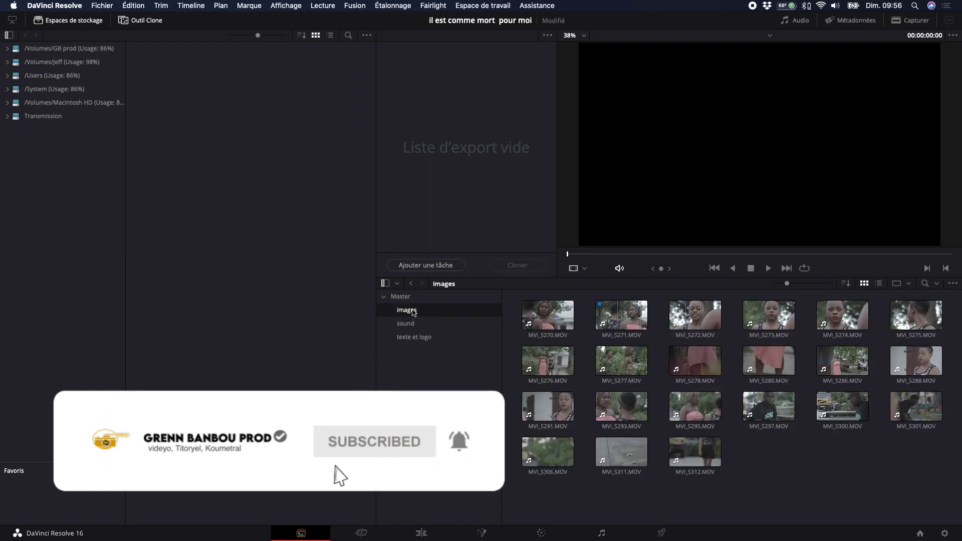
Step: Return to the Edit page and load the MVI_5271 clip from the images bin into the source viewer
{"action": "left_click", "coordinate": [423, 536]}
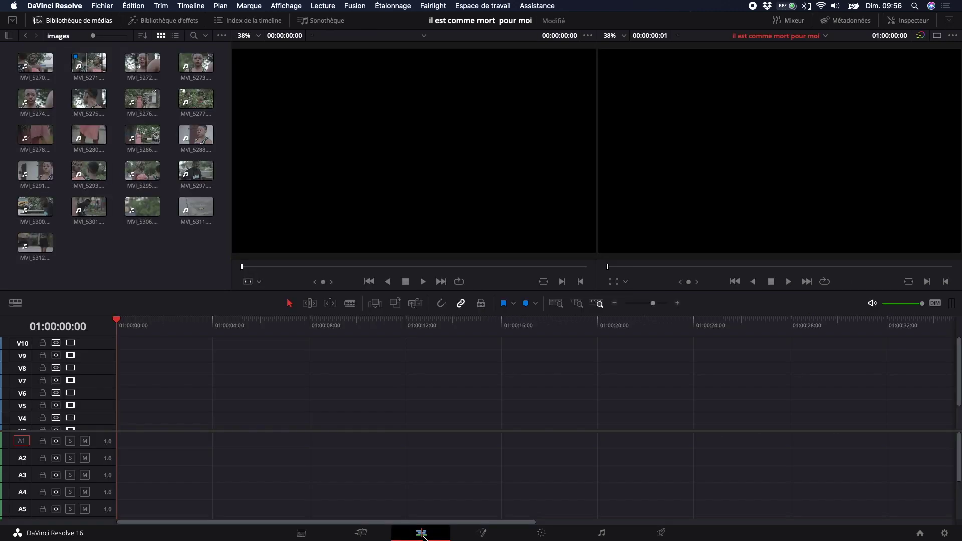
{"action": "left_click", "coordinate": [87, 64]}
{"action": "double_click", "coordinate": [88, 64]}
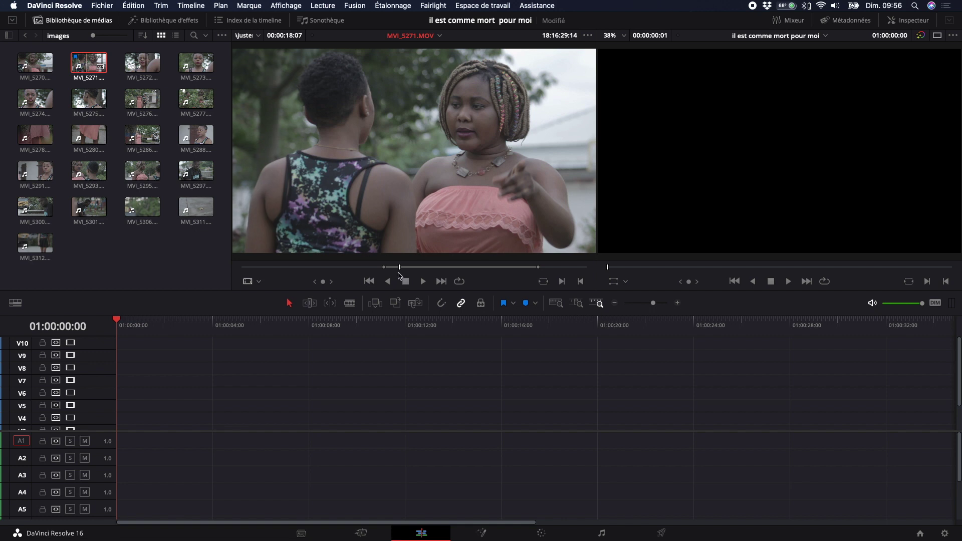
Step: Try in points for MVI_5271.MOV at 18:16:27:04 and 18:16:46:16 in the source viewer
{"action": "left_click_drag", "start_coordinate": [400, 268], "coordinate": [374, 272]}
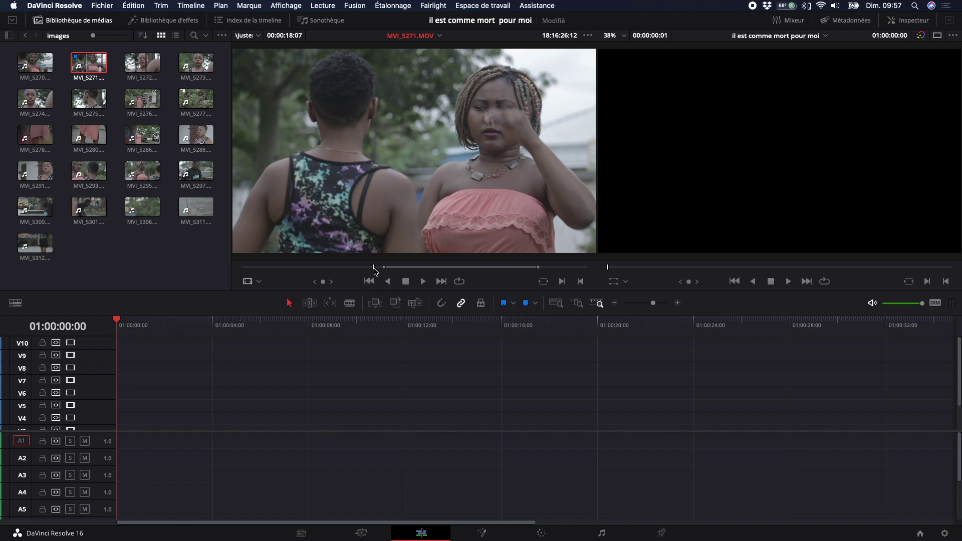
{"action": "left_click_drag", "start_coordinate": [374, 271], "coordinate": [380, 272]}
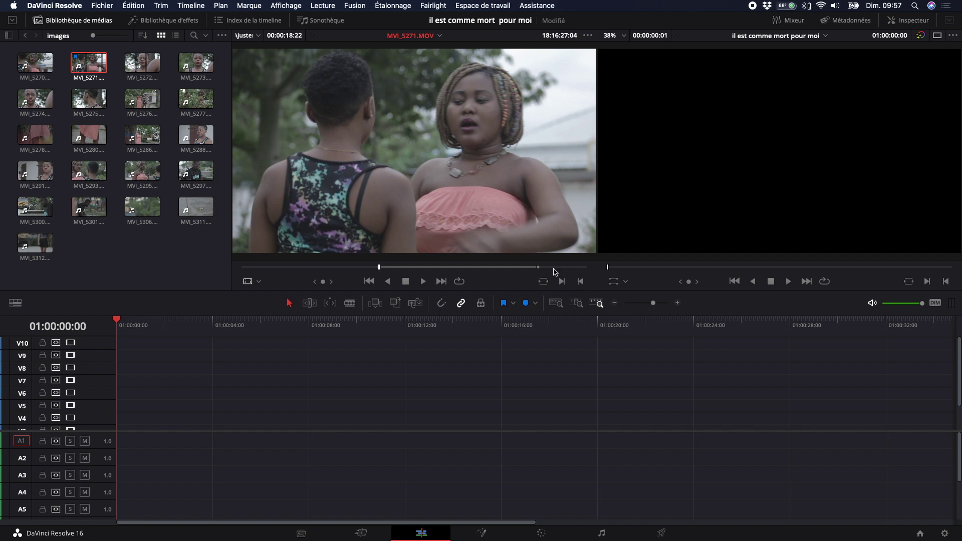
{"action": "left_click", "coordinate": [545, 270]}
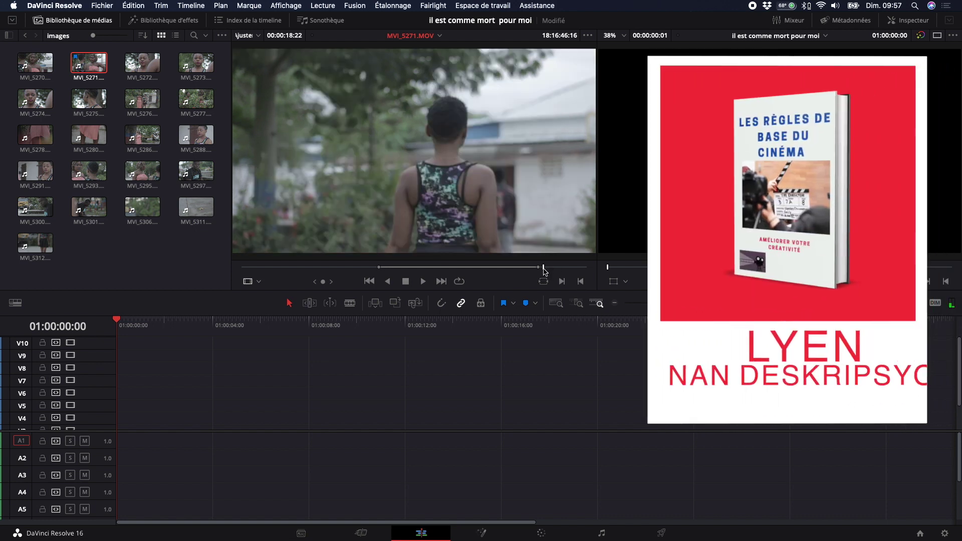
{"action": "key", "text": "i"}
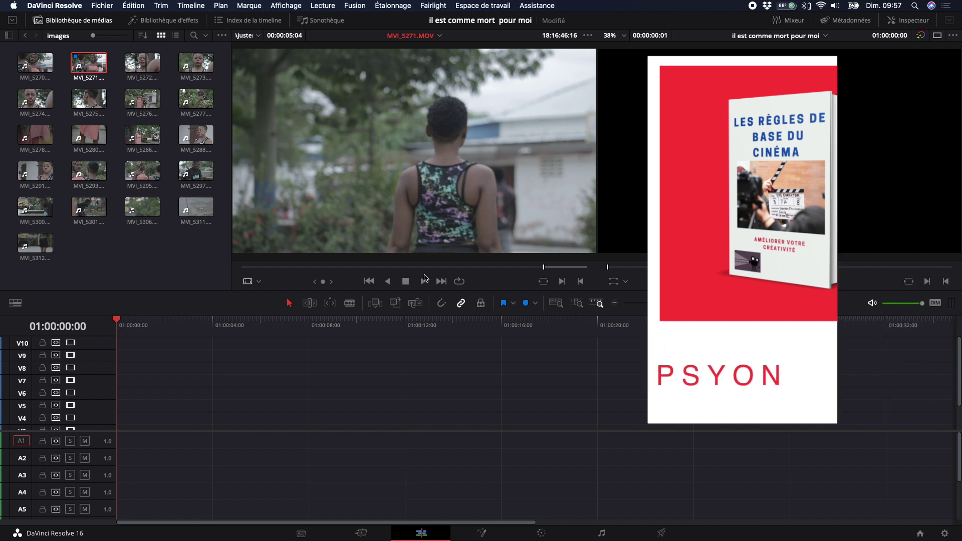
Step: Mark the in point of MVI_5271.MOV at 18:16:26:18 and its out point at 18:16:46:08
{"action": "left_click", "coordinate": [376, 267]}
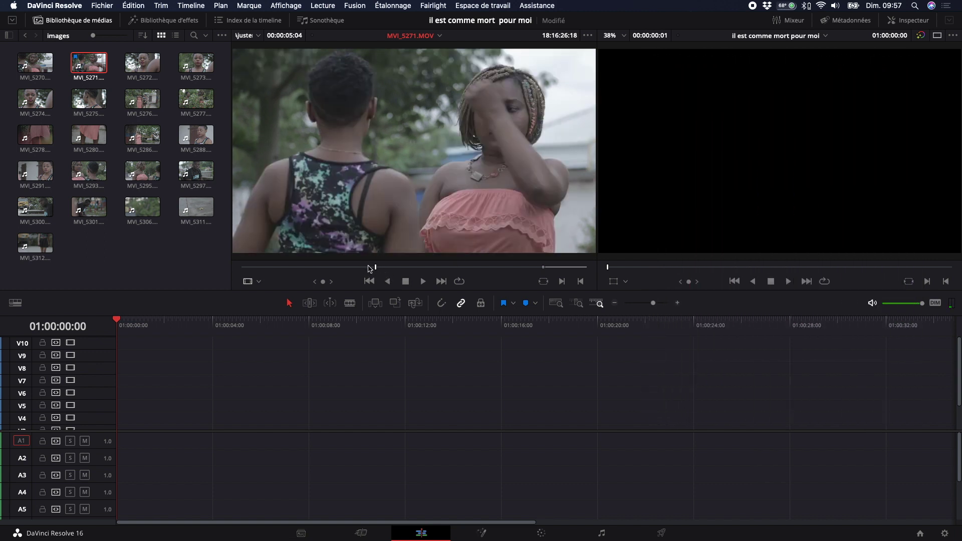
{"action": "key", "text": "i"}
{"action": "left_click", "coordinate": [541, 269]}
{"action": "key", "text": "o"}
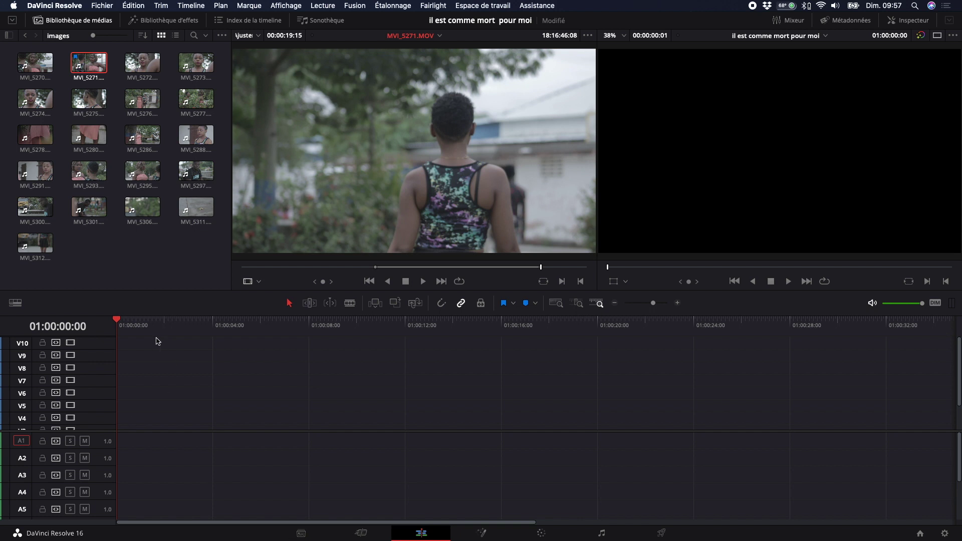
{"action": "left_click_drag", "start_coordinate": [123, 347], "coordinate": [785, 493]}
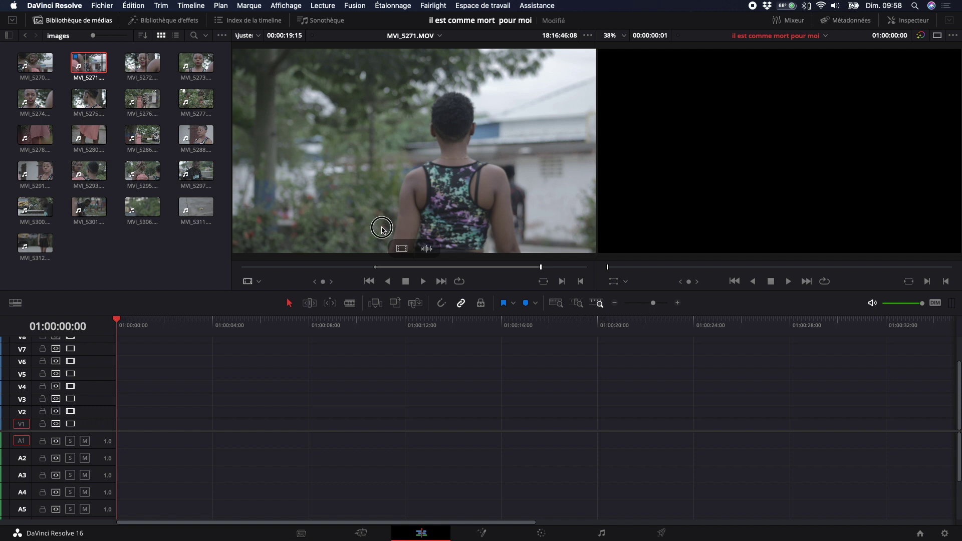
{"action": "mouse_move", "coordinate": [379, 229]}
{"action": "left_mouse_down"}
{"action": "mouse_move", "coordinate": [448, 225]}
{"action": "mouse_move", "coordinate": [386, 200]}
{"action": "mouse_move", "coordinate": [385, 219]}
{"action": "left_mouse_up"}
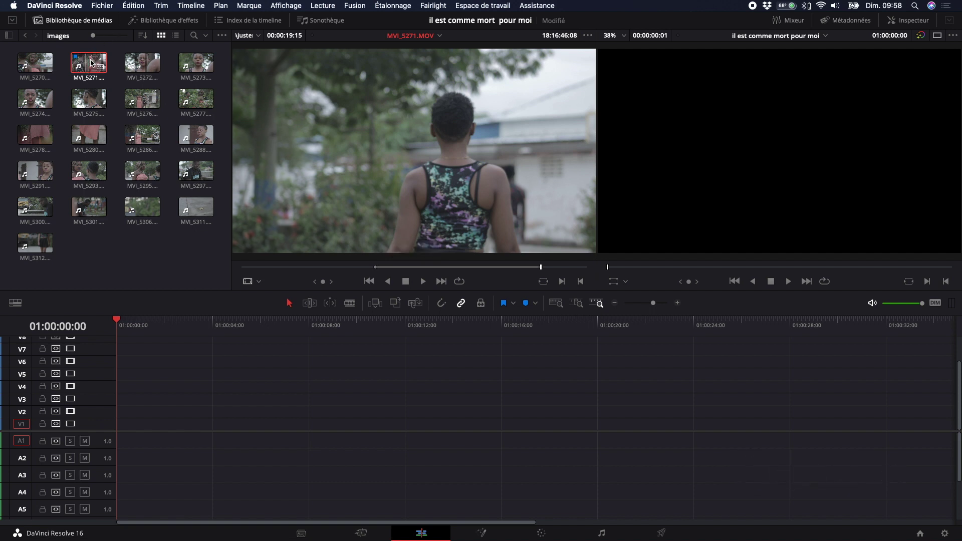
Step: Place the marked MVI_5271 clip from the images bin on video track V7, and delete it from the timeline
{"action": "left_click_drag", "start_coordinate": [92, 61], "coordinate": [119, 358]}
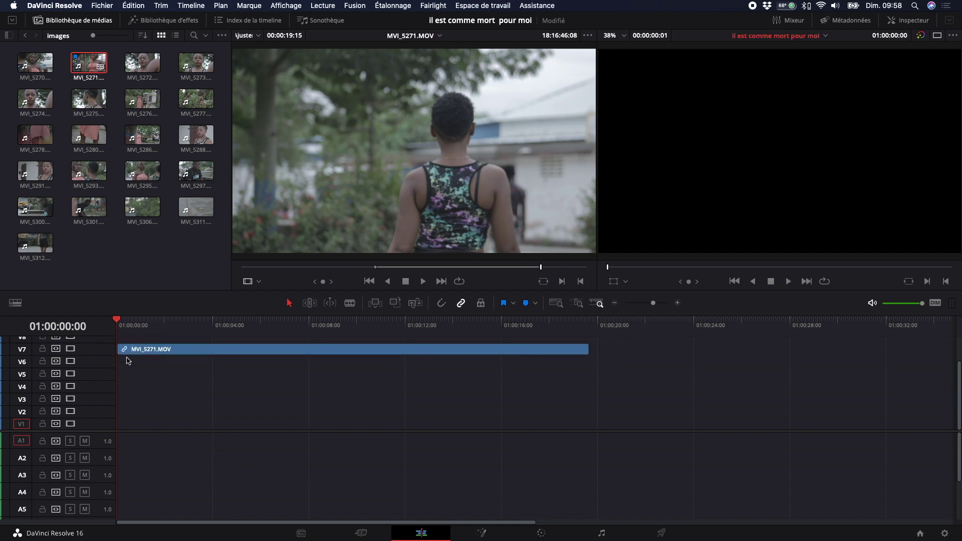
{"action": "scroll", "coordinate": [162, 357], "scroll_direction": "up", "scroll_amount": 1}
{"action": "scroll", "coordinate": [193, 362], "scroll_direction": "down", "scroll_amount": 1}
{"action": "scroll", "coordinate": [196, 364], "scroll_direction": "up", "scroll_amount": 1}
{"action": "scroll", "coordinate": [195, 364], "scroll_direction": "up", "scroll_amount": 2}
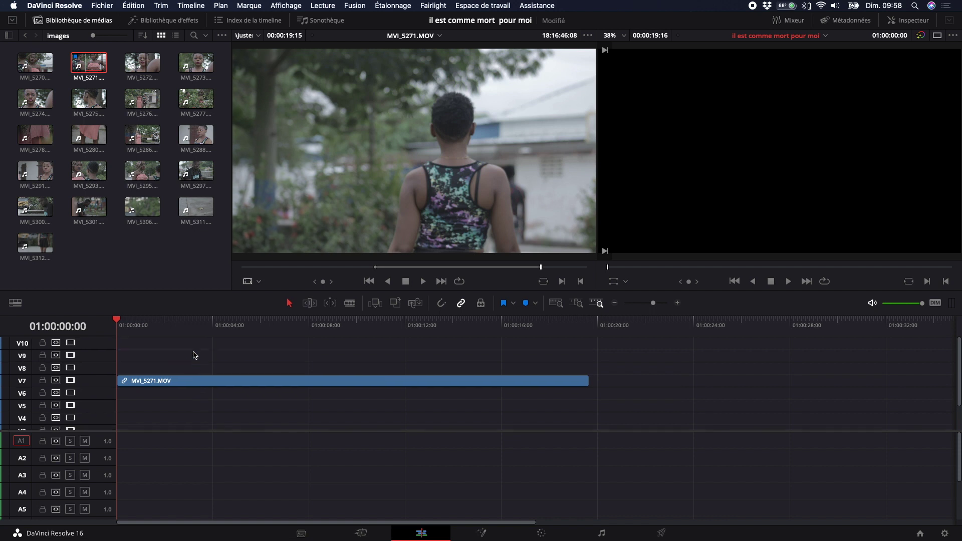
{"action": "left_click", "coordinate": [201, 385]}
{"action": "key", "text": "Delete"}
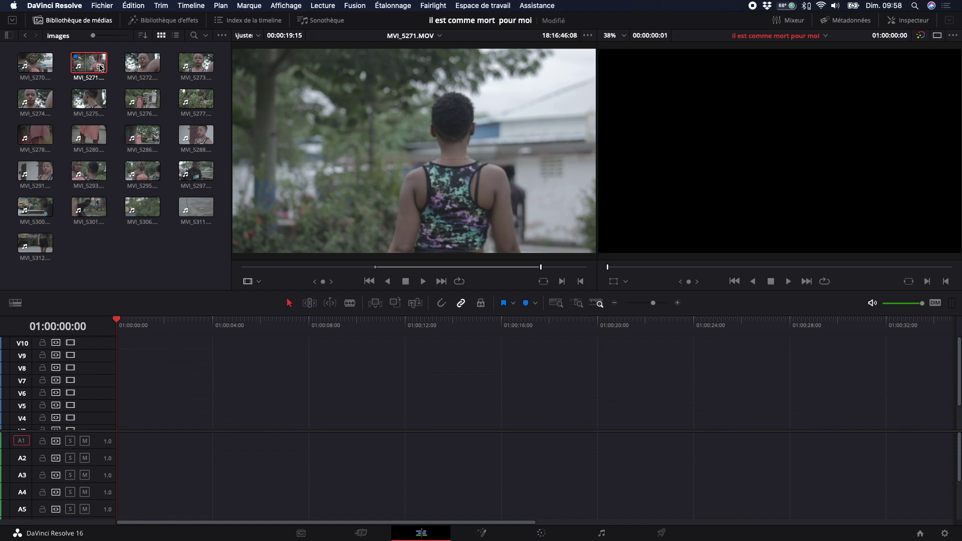
Step: Place the marked MVI_5271 clip with its audio on tracks V5 and A5, and delete both parts
{"action": "left_click_drag", "start_coordinate": [95, 65], "coordinate": [123, 411]}
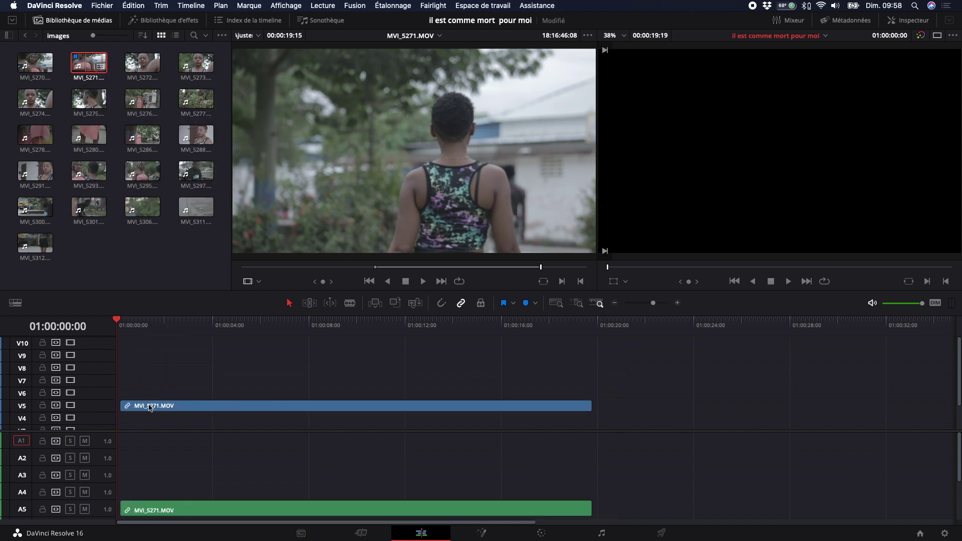
{"action": "scroll", "coordinate": [150, 403], "scroll_direction": "down", "scroll_amount": 3}
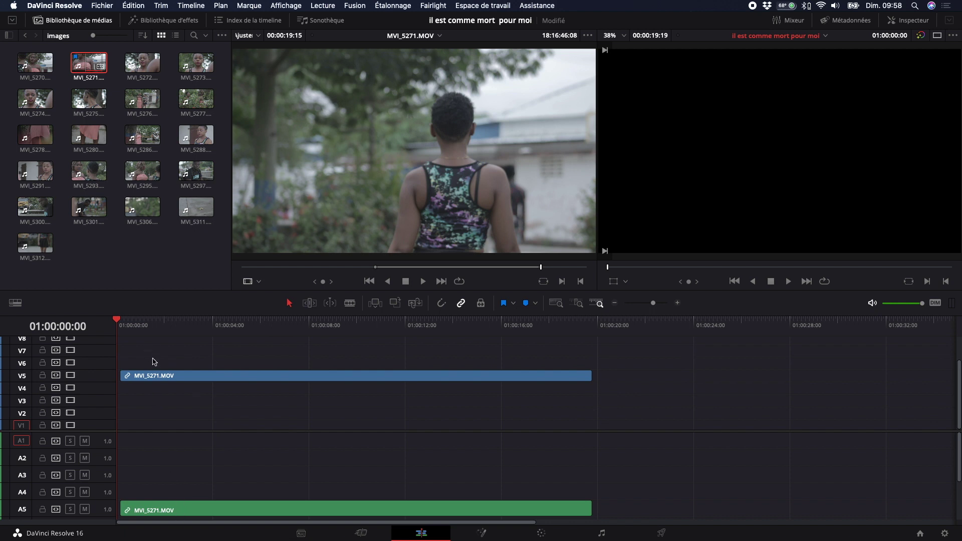
{"action": "left_click_drag", "start_coordinate": [153, 357], "coordinate": [167, 510]}
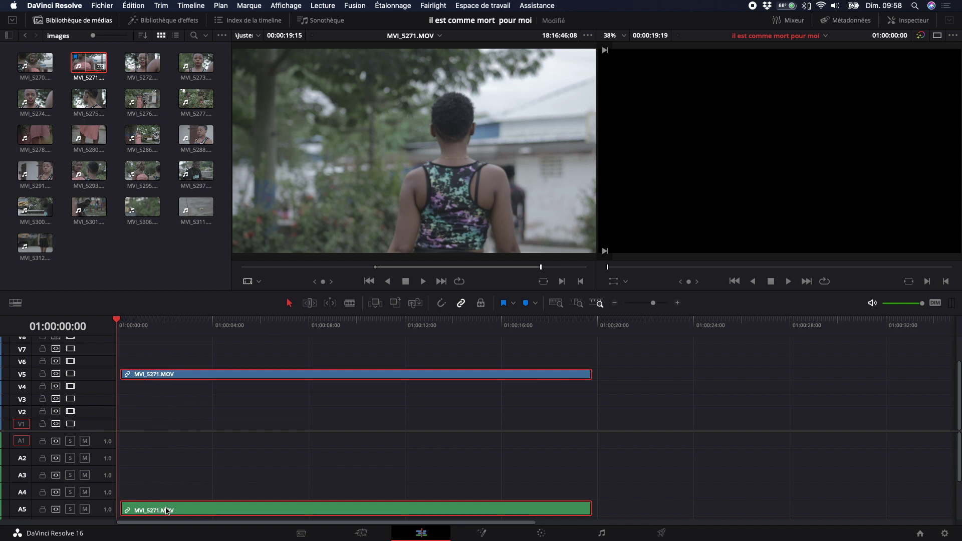
{"action": "key", "text": "BackSpace"}
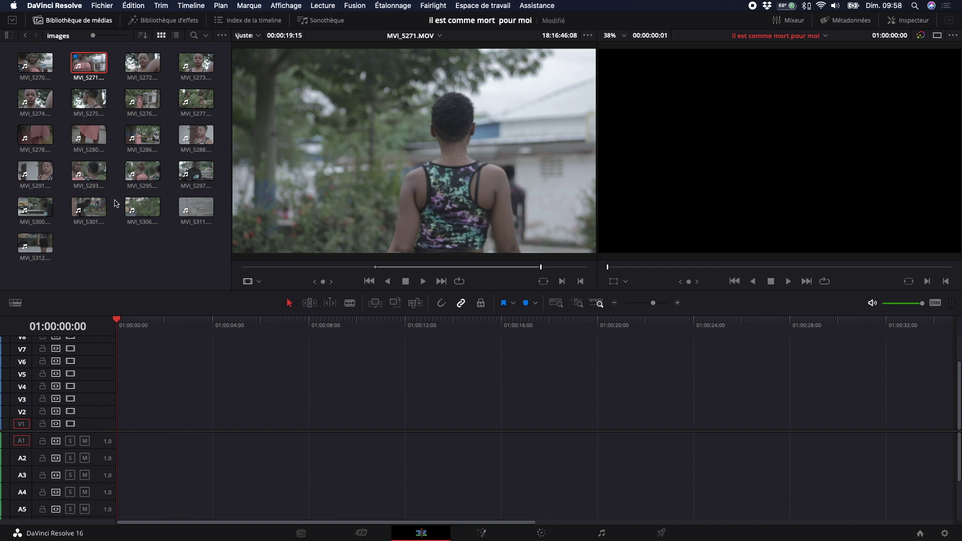
Step: Place the marked MVI_5271 clip with its audio on tracks V3 and A3, and delete both parts
{"action": "left_click_drag", "start_coordinate": [89, 63], "coordinate": [127, 400]}
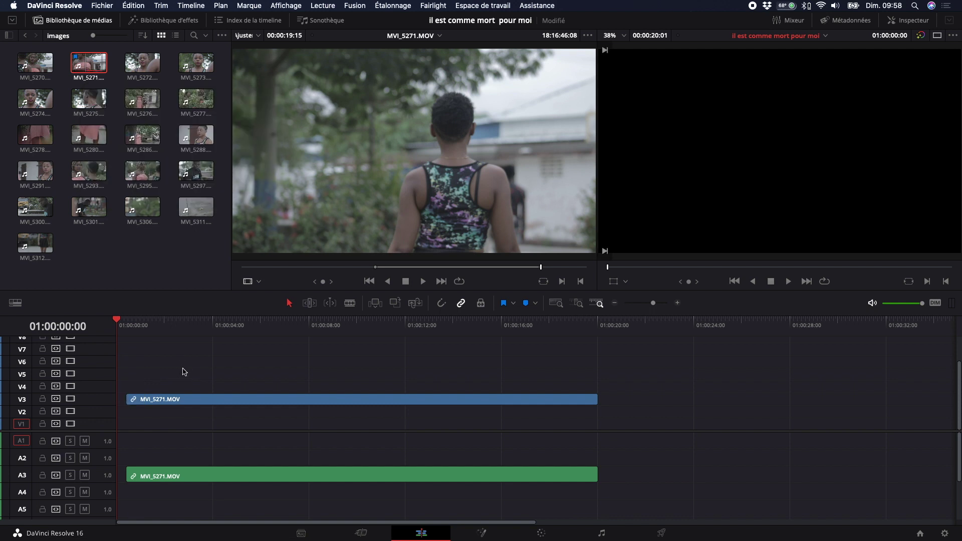
{"action": "left_click_drag", "start_coordinate": [183, 372], "coordinate": [253, 501]}
{"action": "key", "text": "BackSpace"}
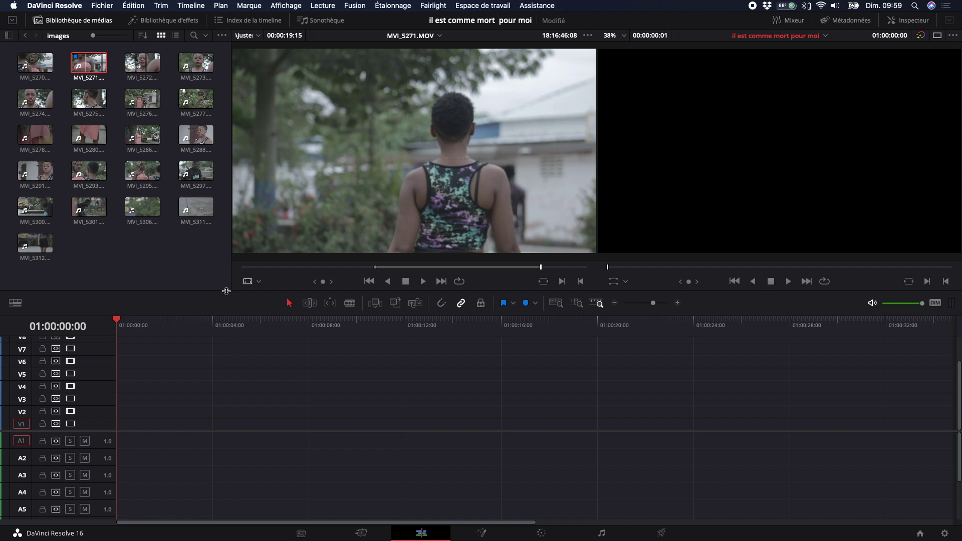
Step: Add only the video of the marked MVI_5271.MOV range to track V10 and align it with the start of the timeline
{"action": "scroll", "coordinate": [256, 381], "scroll_direction": "up", "scroll_amount": 3}
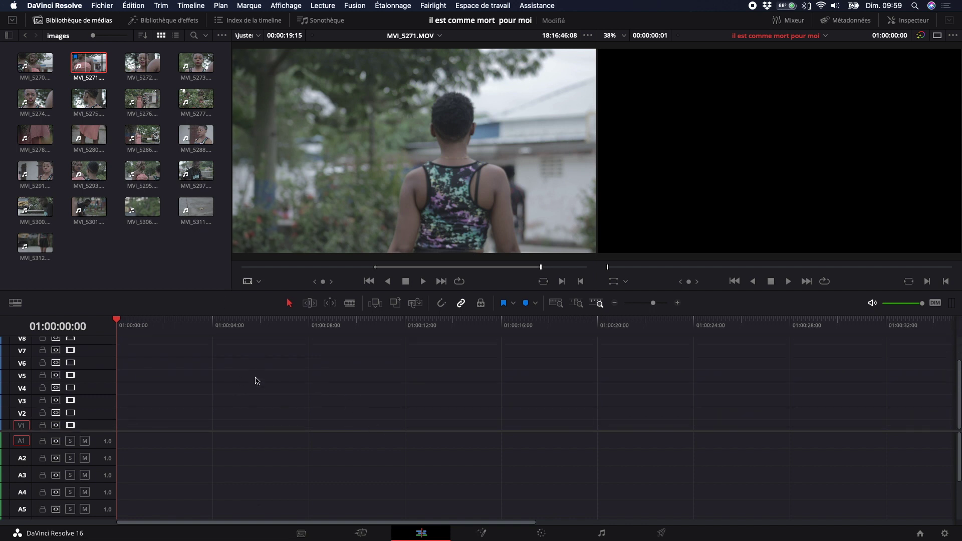
{"action": "mouse_move", "coordinate": [403, 249]}
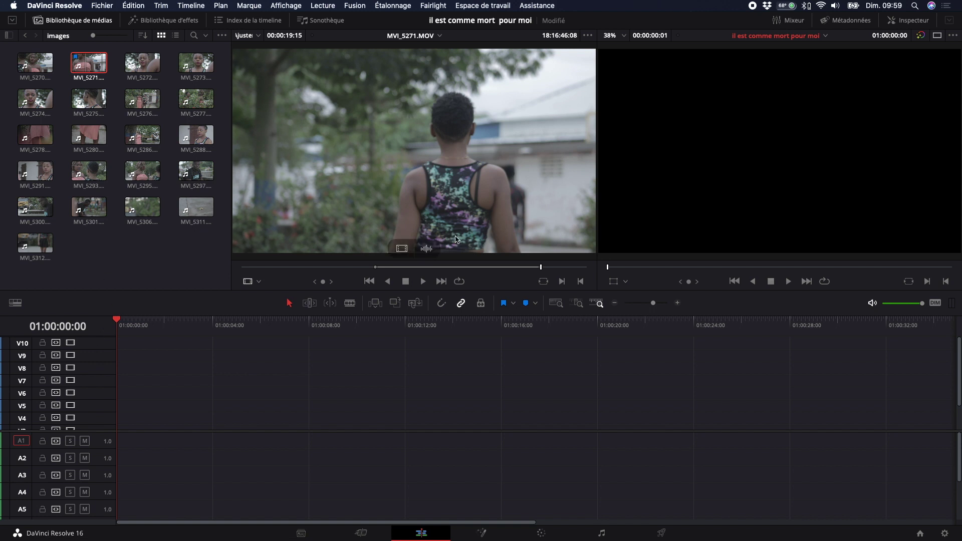
{"action": "left_click_drag", "start_coordinate": [405, 249], "coordinate": [127, 350]}
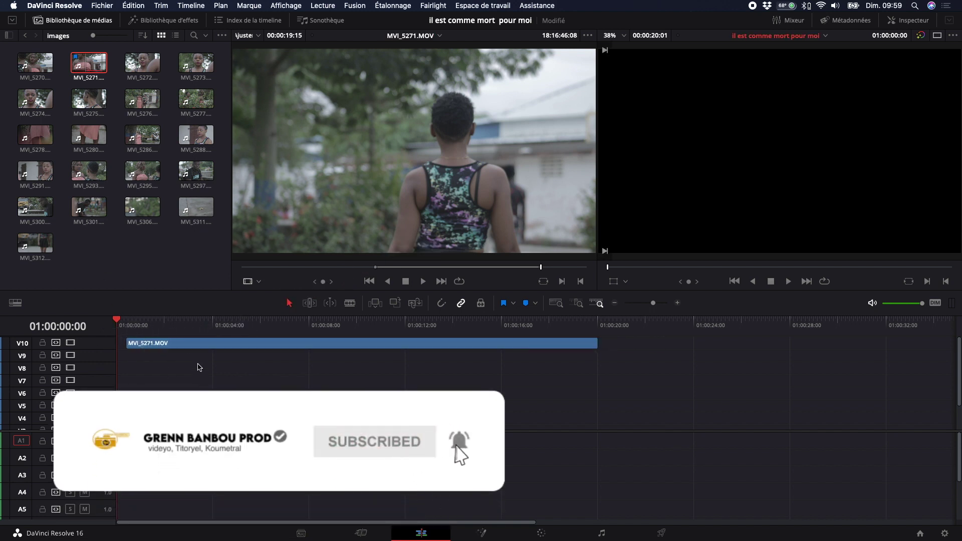
{"action": "left_click", "coordinate": [188, 346]}
{"action": "left_click_drag", "start_coordinate": [188, 345], "coordinate": [179, 346]}
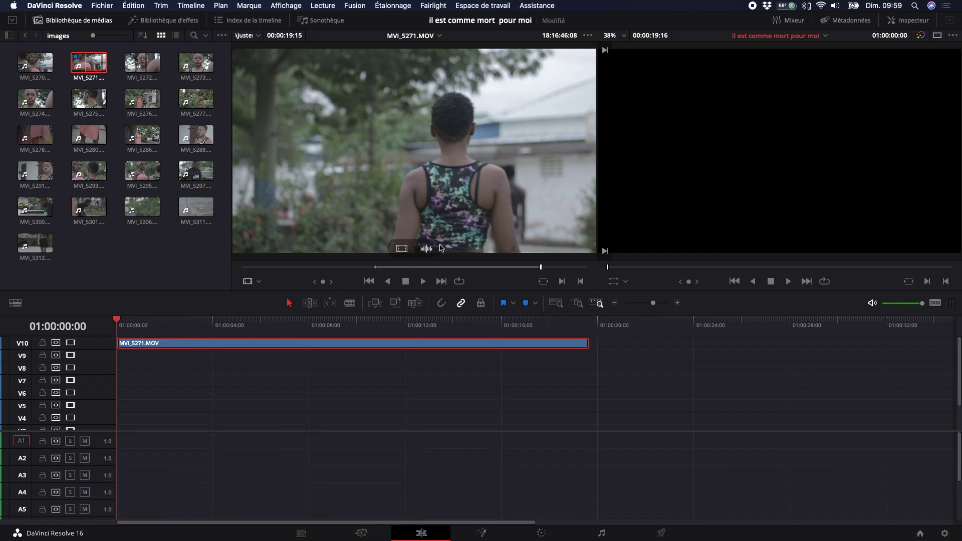
Step: Add only the audio of the marked MVI_5271.MOV range to track A1 at the start of the timeline
{"action": "left_click_drag", "start_coordinate": [427, 249], "coordinate": [117, 429]}
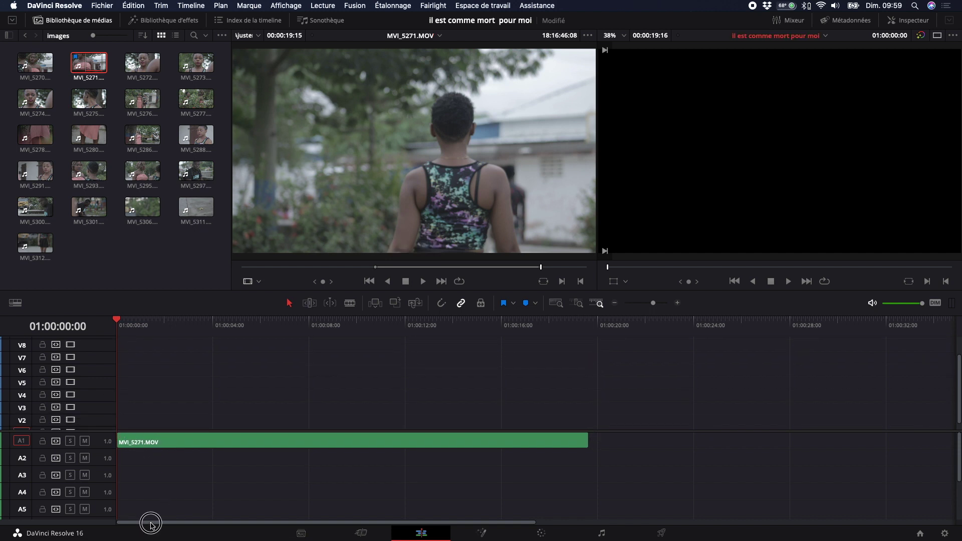
{"action": "left_click_drag", "start_coordinate": [127, 510], "coordinate": [128, 510]}
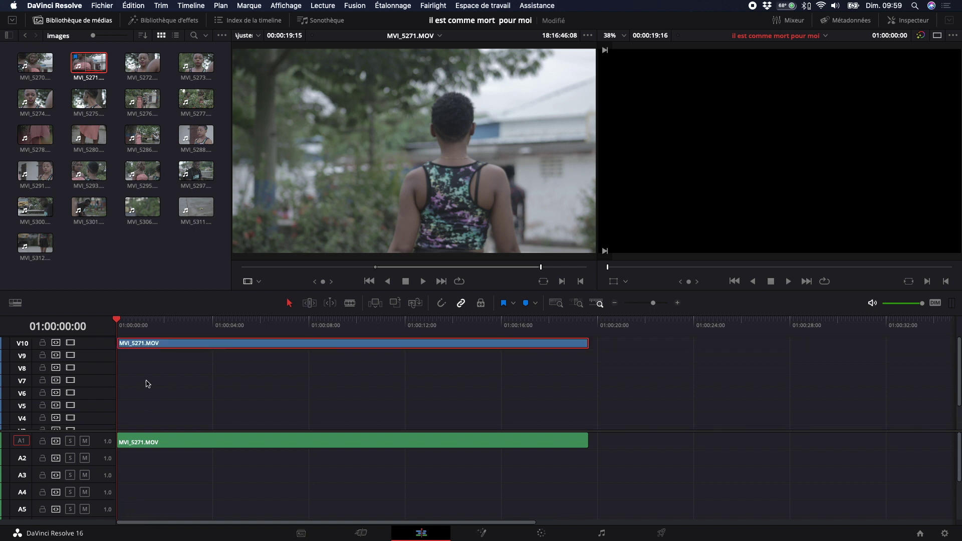
Step: Look through the timeline's stacked video and audio tracks to examine how they are arranged
{"action": "scroll", "coordinate": [57, 380], "scroll_direction": "down", "scroll_amount": 2}
{"action": "scroll", "coordinate": [55, 371], "scroll_direction": "up", "scroll_amount": 2}
{"action": "scroll", "coordinate": [54, 373], "scroll_direction": "down", "scroll_amount": 2}
{"action": "scroll", "coordinate": [55, 376], "scroll_direction": "up", "scroll_amount": 2}
{"action": "scroll", "coordinate": [68, 456], "scroll_direction": "down", "scroll_amount": 1}
{"action": "scroll", "coordinate": [77, 484], "scroll_direction": "up", "scroll_amount": 1}
{"action": "scroll", "coordinate": [77, 484], "scroll_direction": "down", "scroll_amount": 1}
{"action": "scroll", "coordinate": [77, 483], "scroll_direction": "down", "scroll_amount": 3}
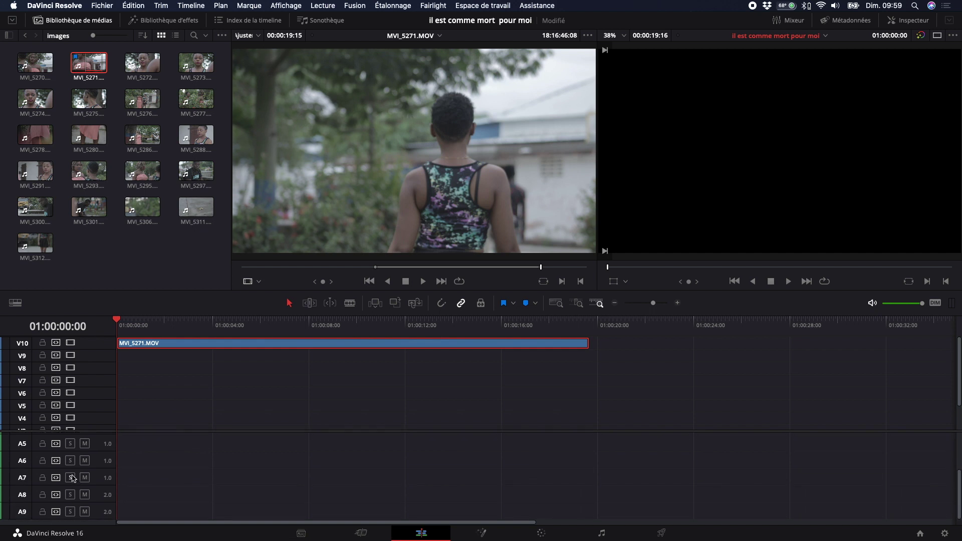
{"action": "scroll", "coordinate": [41, 386], "scroll_direction": "down", "scroll_amount": 2}
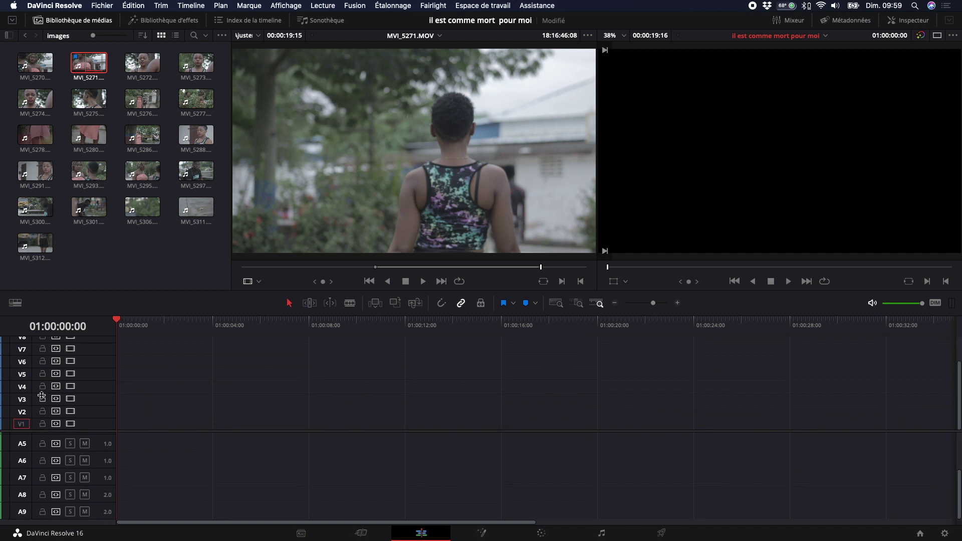
{"action": "scroll", "coordinate": [41, 396], "scroll_direction": "up", "scroll_amount": 2}
{"action": "scroll", "coordinate": [45, 391], "scroll_direction": "down", "scroll_amount": 2}
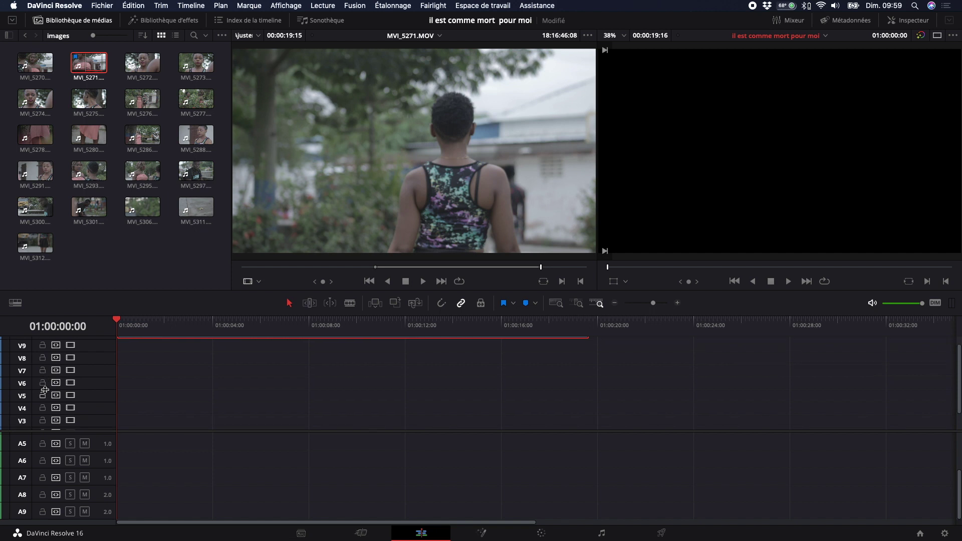
{"action": "scroll", "coordinate": [47, 391], "scroll_direction": "up", "scroll_amount": 2}
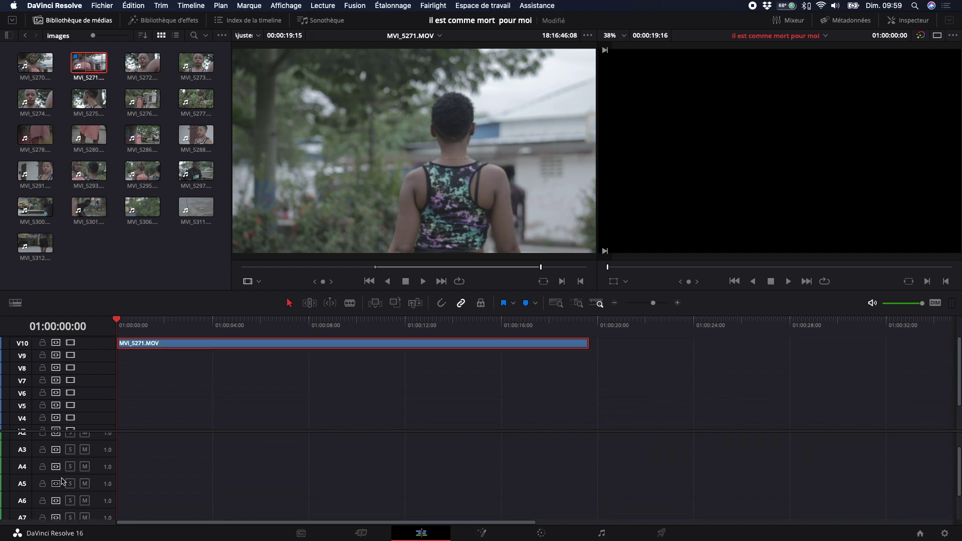
Step: Examine the video tracks from V10 down and the audio tracks from A1 to A9, at different timeline zoom levels
{"action": "scroll", "coordinate": [65, 485], "scroll_direction": "up", "scroll_amount": 1}
{"action": "scroll", "coordinate": [63, 481], "scroll_direction": "down", "scroll_amount": 1}
{"action": "scroll", "coordinate": [63, 481], "scroll_direction": "up", "scroll_amount": 3}
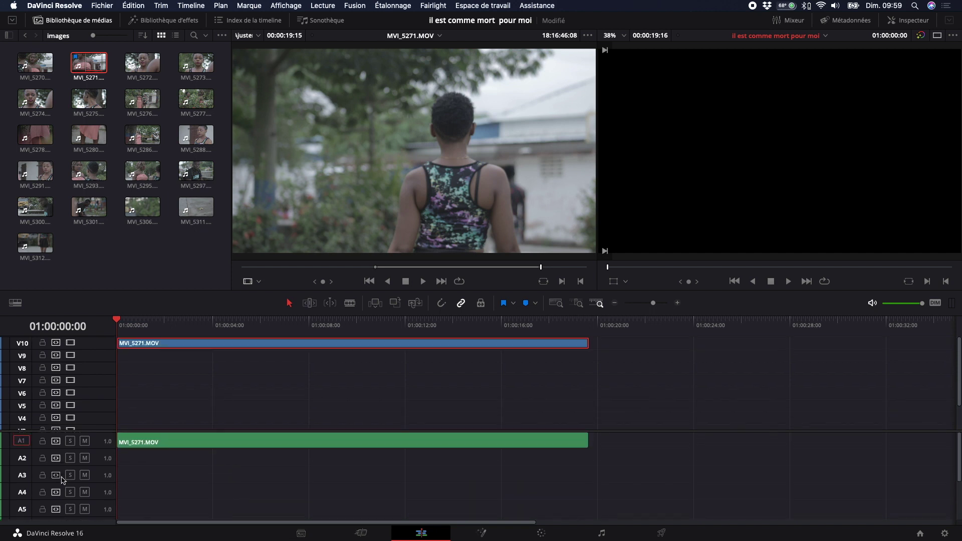
{"action": "scroll", "coordinate": [60, 478], "scroll_direction": "down", "scroll_amount": 3}
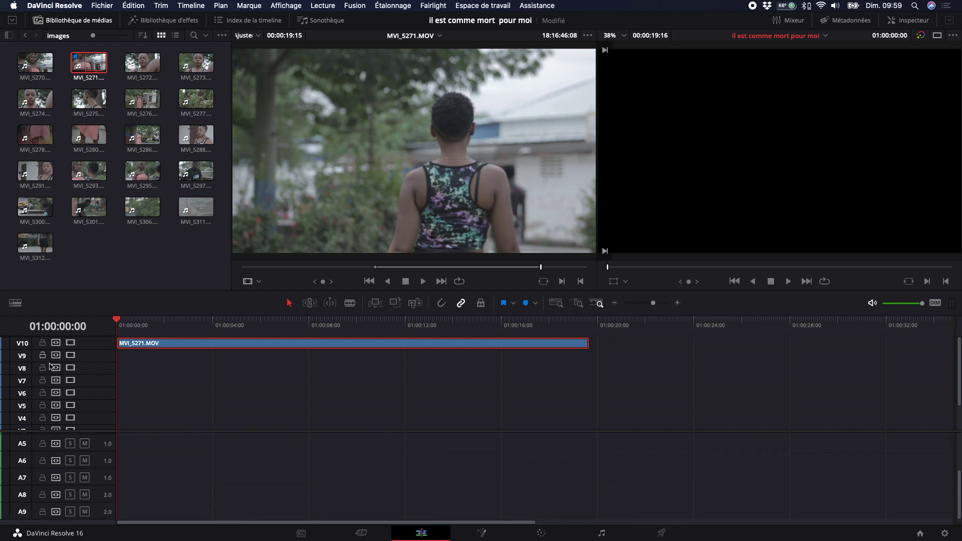
{"action": "scroll", "coordinate": [445, 417], "scroll_direction": "down", "scroll_amount": 3}
{"action": "scroll", "coordinate": [445, 417], "scroll_direction": "up", "scroll_amount": 3}
{"action": "left_click_drag", "start_coordinate": [653, 303], "coordinate": [641, 309]}
{"action": "scroll", "coordinate": [196, 401], "scroll_direction": "down", "scroll_amount": 3}
{"action": "scroll", "coordinate": [180, 404], "scroll_direction": "up", "scroll_amount": 3}
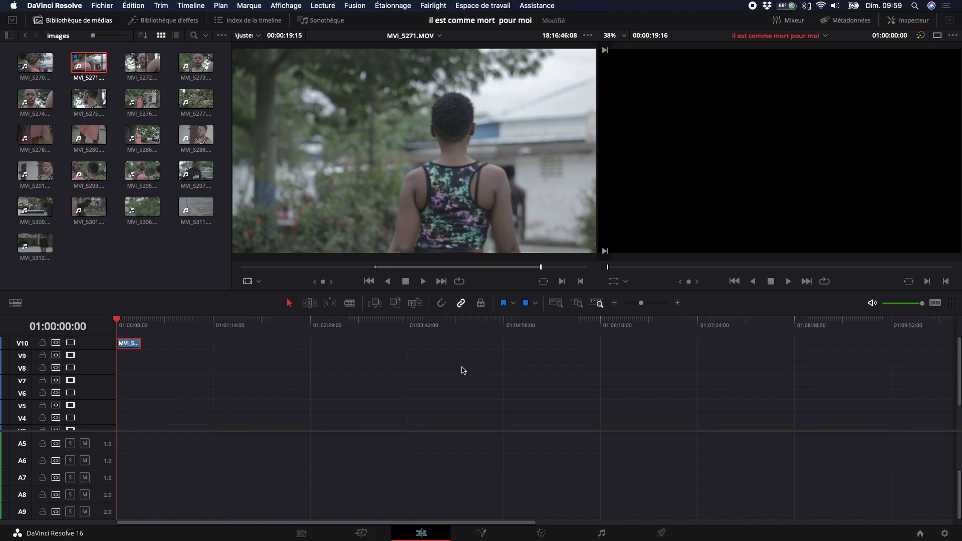
{"action": "key", "text": "super+equal"}
{"action": "key", "text": "super+equal"}
{"action": "key", "text": "super+equal"}
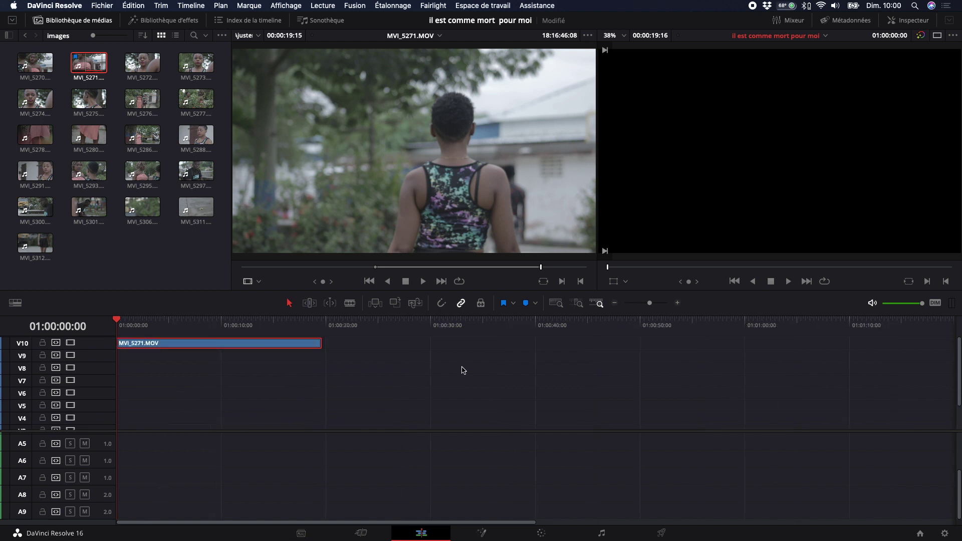
{"action": "scroll", "coordinate": [163, 404], "scroll_direction": "down", "scroll_amount": 3}
{"action": "scroll", "coordinate": [146, 389], "scroll_direction": "up", "scroll_amount": 3}
{"action": "scroll", "coordinate": [146, 426], "scroll_direction": "down", "scroll_amount": 2}
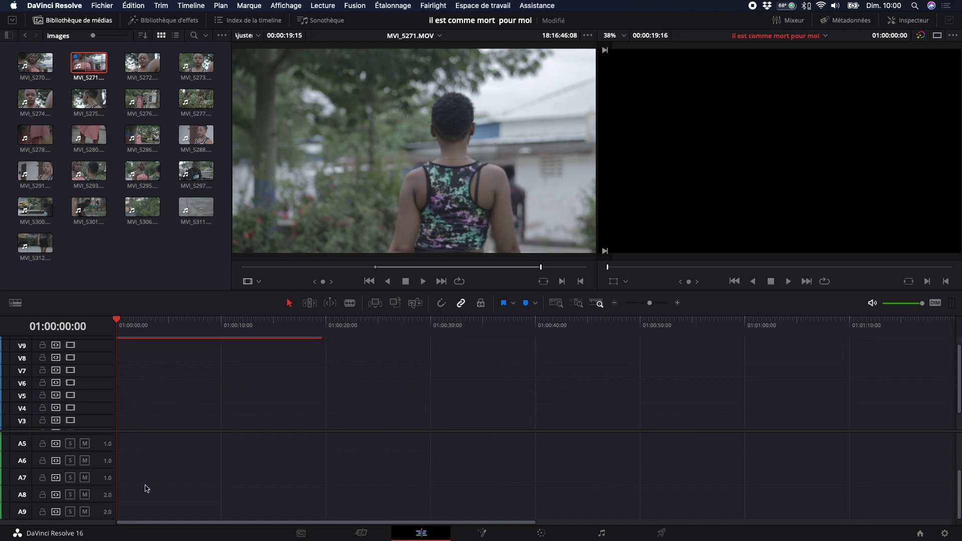
{"action": "mouse_move", "coordinate": [413, 174]}
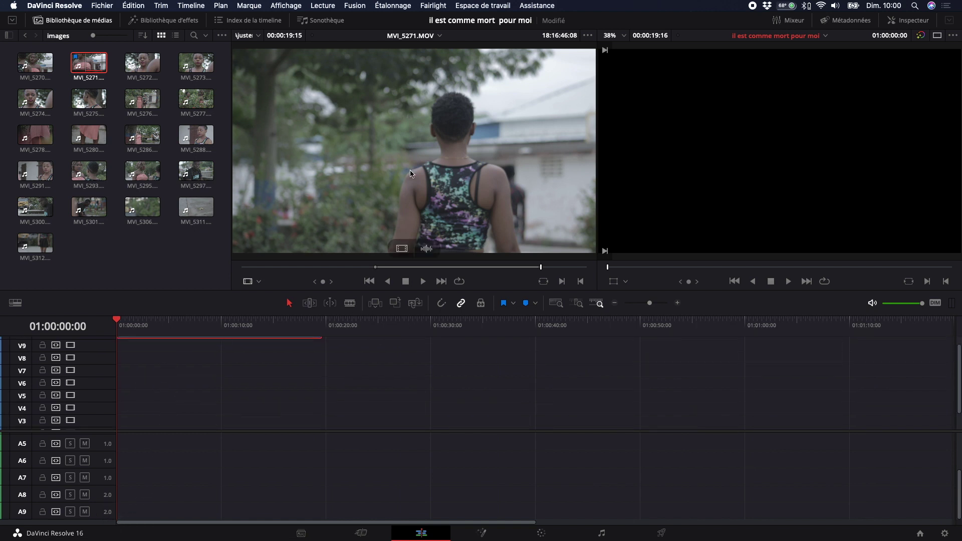
{"action": "scroll", "coordinate": [151, 391], "scroll_direction": "down", "scroll_amount": 3}
{"action": "scroll", "coordinate": [240, 381], "scroll_direction": "up", "scroll_amount": 3}
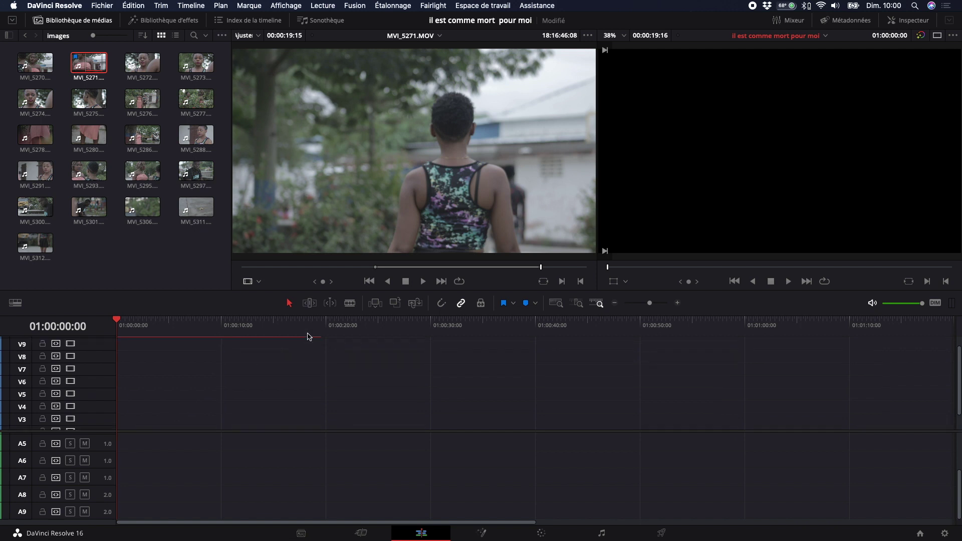
{"action": "scroll", "coordinate": [451, 225], "scroll_direction": "up", "scroll_amount": 1}
Step: Add only the audio of the marked MVI_5271.MOV range to track A5, and delete that added clip
{"action": "left_click_drag", "start_coordinate": [421, 256], "coordinate": [198, 366]}
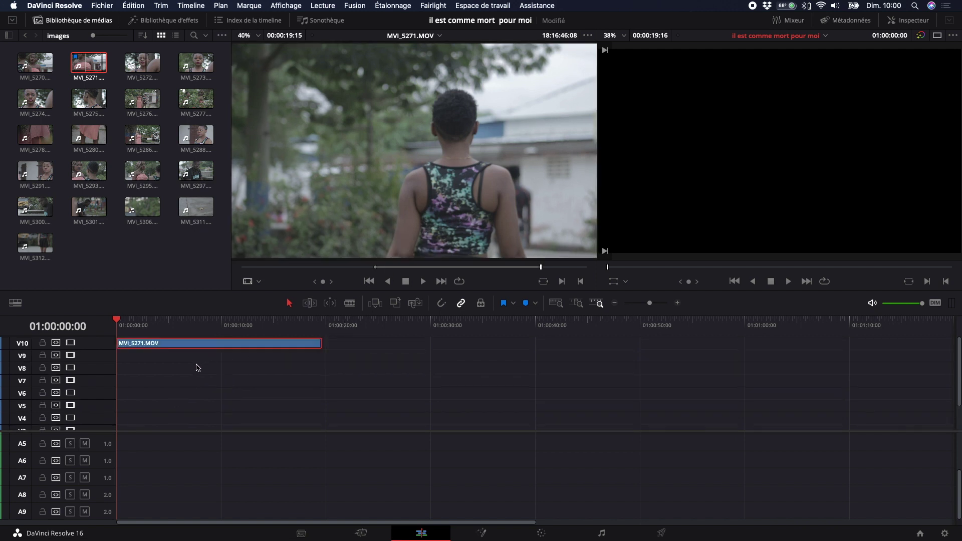
{"action": "left_click_drag", "start_coordinate": [426, 247], "coordinate": [119, 445]}
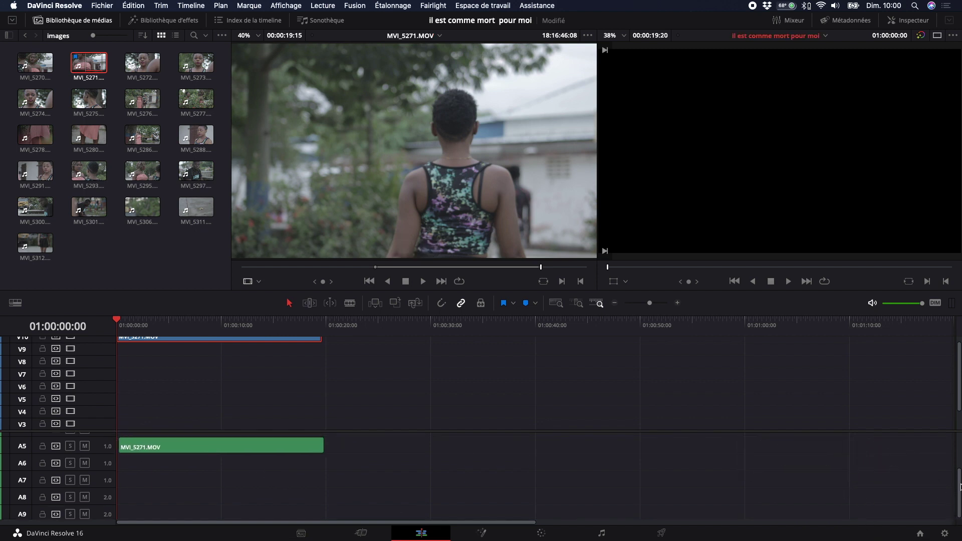
{"action": "scroll", "coordinate": [955, 476], "scroll_direction": "up", "scroll_amount": 4}
{"action": "scroll", "coordinate": [955, 476], "scroll_direction": "down", "scroll_amount": 1}
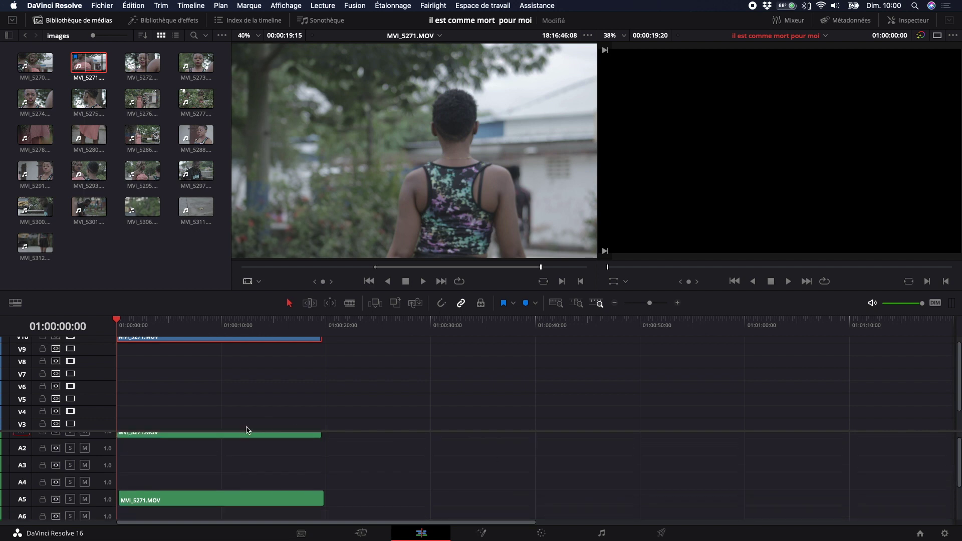
{"action": "left_click", "coordinate": [213, 500]}
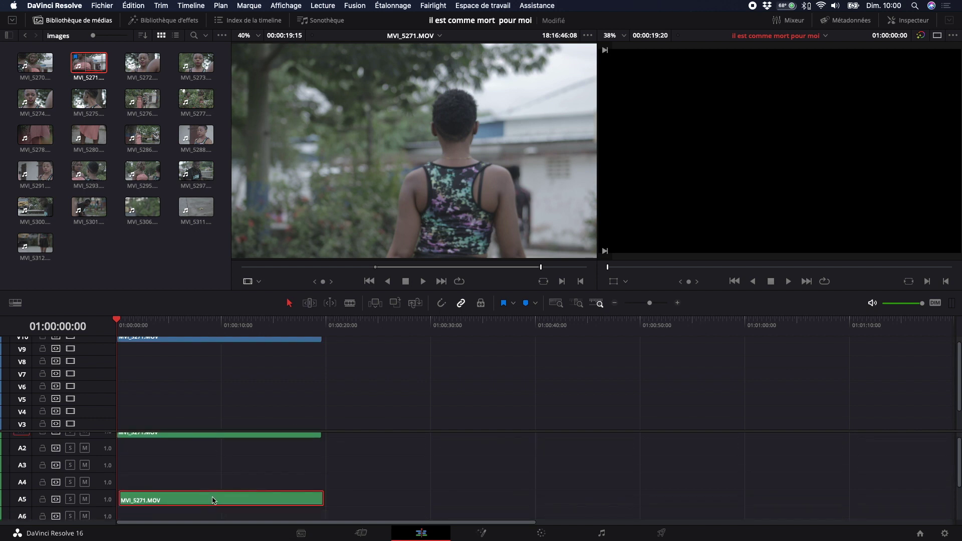
{"action": "key", "text": "Delete"}
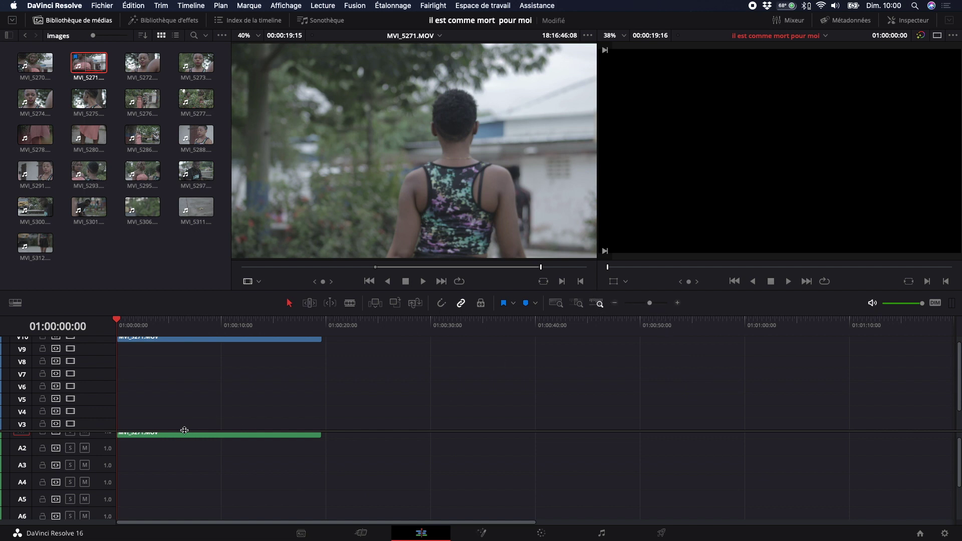
Step: Play the timeline from its start several times and stop the playhead at the cut point, 01:00:04:05
{"action": "scroll", "coordinate": [180, 451], "scroll_direction": "up", "scroll_amount": 1}
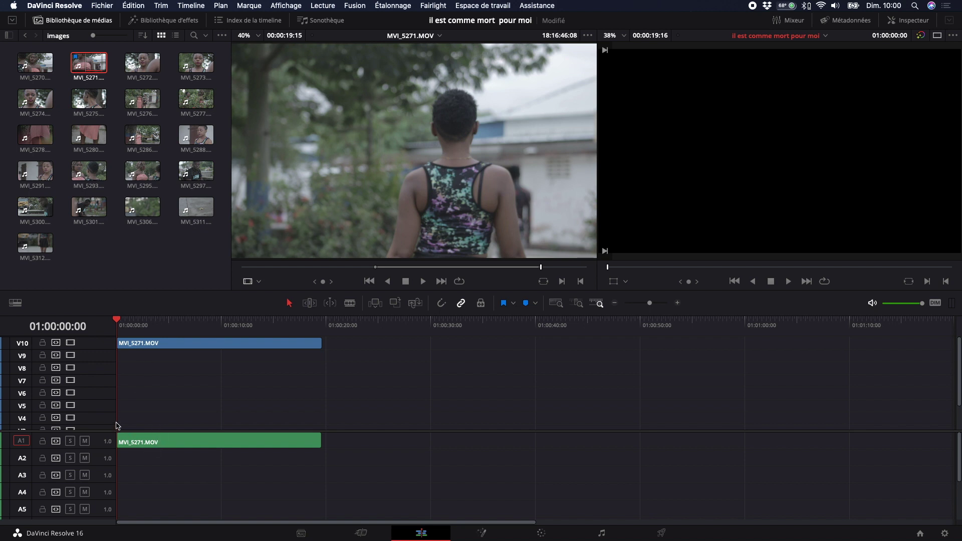
{"action": "left_click_drag", "start_coordinate": [313, 459], "coordinate": [338, 474]}
{"action": "key", "text": "space"}
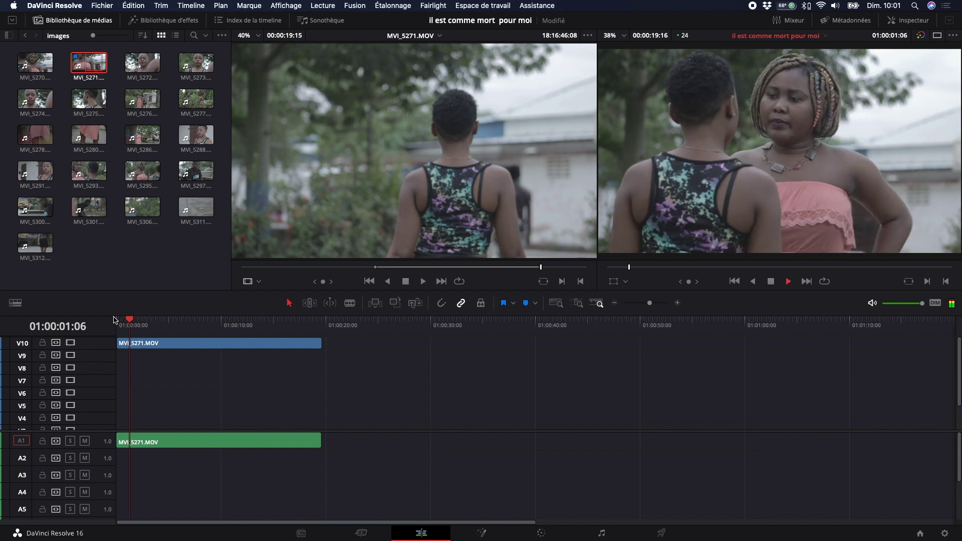
{"action": "key", "text": "space"}
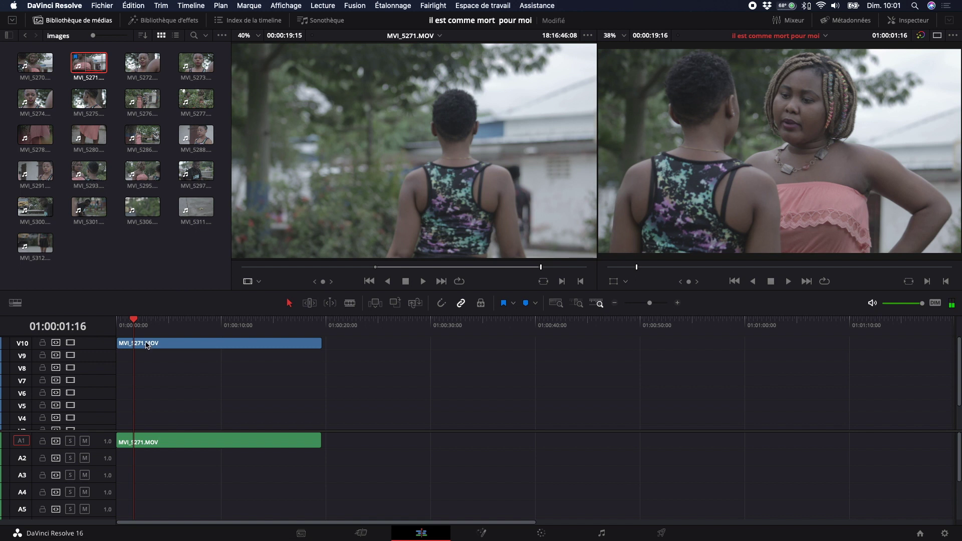
{"action": "left_click_drag", "start_coordinate": [133, 321], "coordinate": [109, 332]}
{"action": "key", "text": "space"}
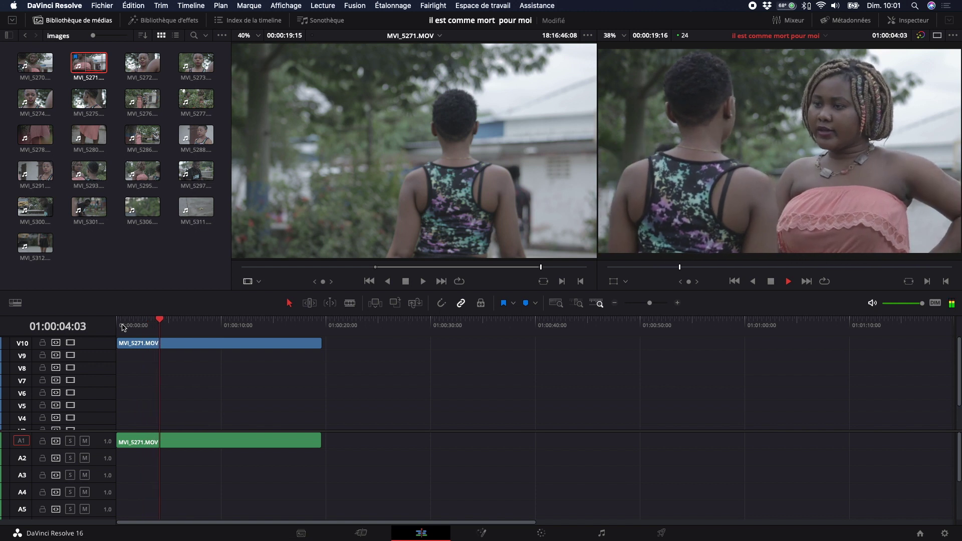
{"action": "key", "text": "space"}
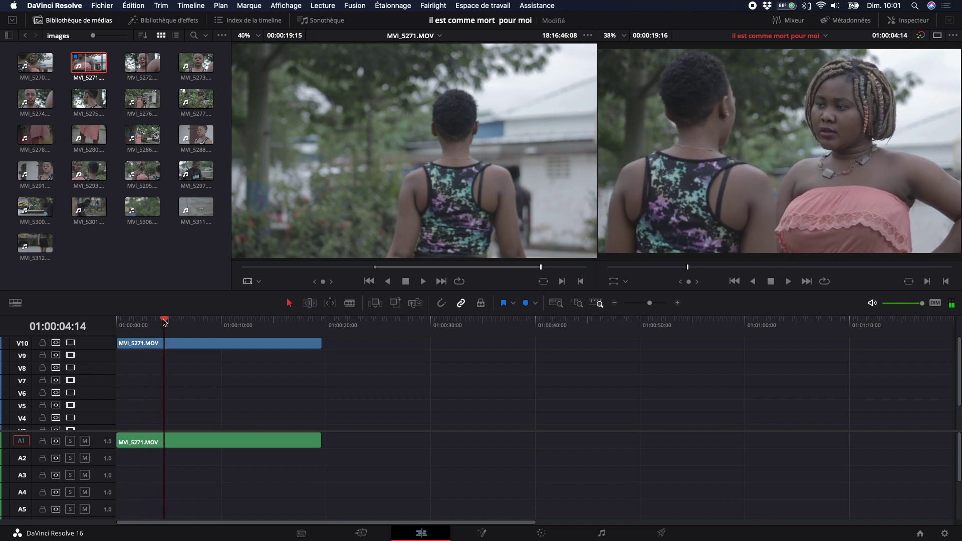
{"action": "left_click_drag", "start_coordinate": [165, 322], "coordinate": [95, 318]}
{"action": "key", "text": "space"}
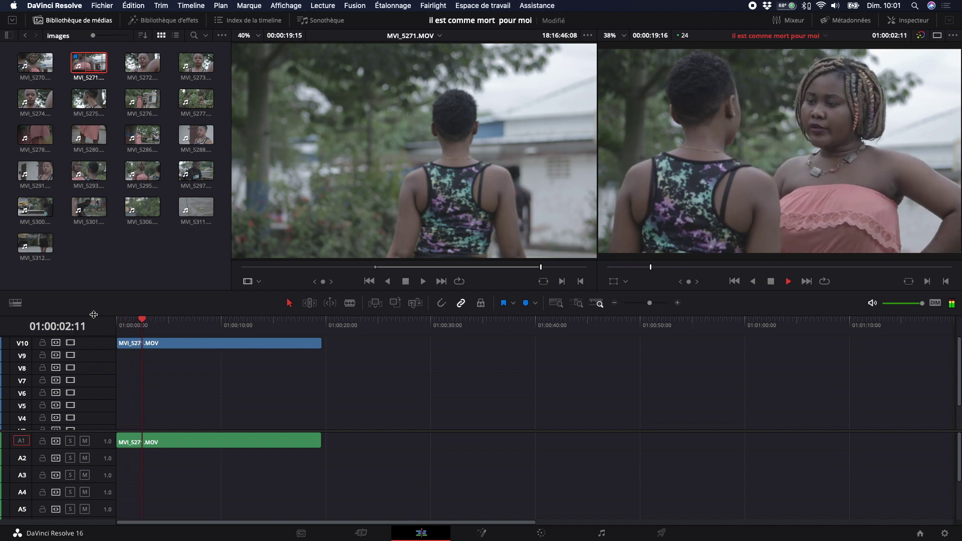
{"action": "key", "text": "space"}
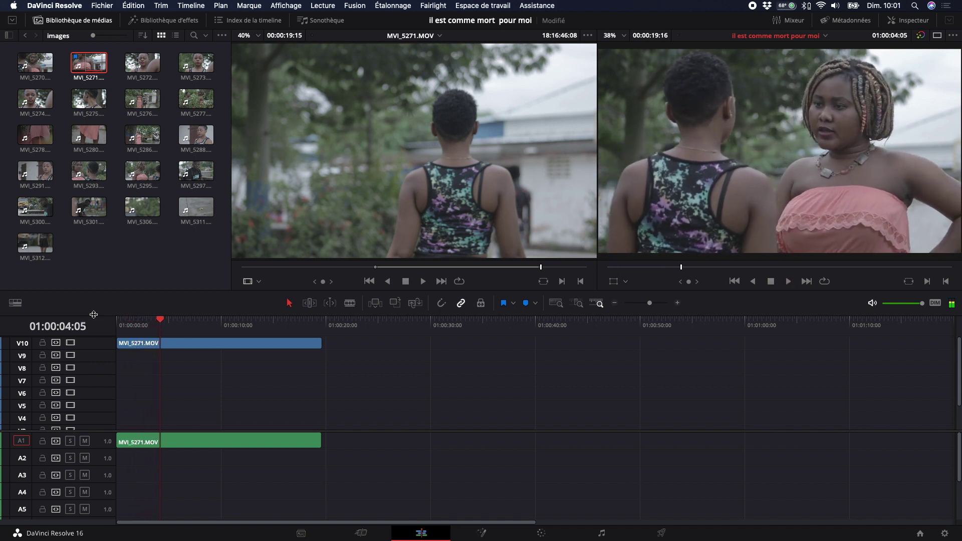
Step: Split the MVI_5271.MOV video clip on V10 at 01:00:04:05 with the blade, and return to the selection tool
{"action": "left_click", "coordinate": [162, 345]}
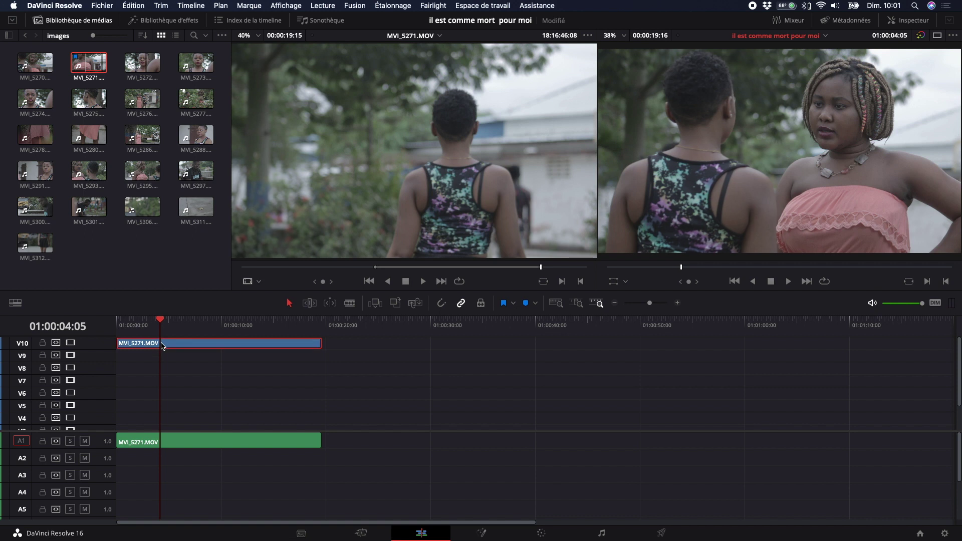
{"action": "left_click", "coordinate": [351, 304]}
{"action": "left_click", "coordinate": [349, 303]}
{"action": "key", "text": "a"}
{"action": "left_click", "coordinate": [351, 306]}
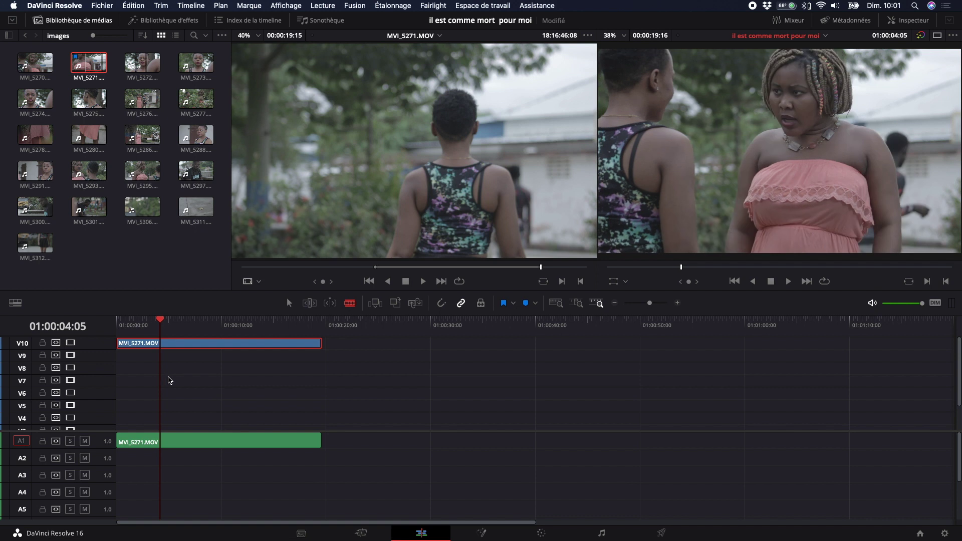
{"action": "left_click", "coordinate": [163, 343]}
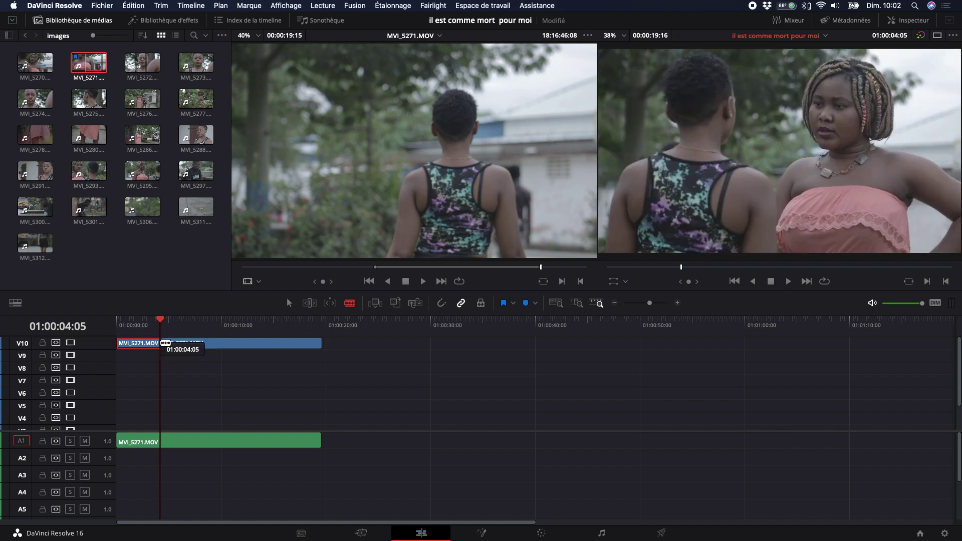
{"action": "key", "text": "a"}
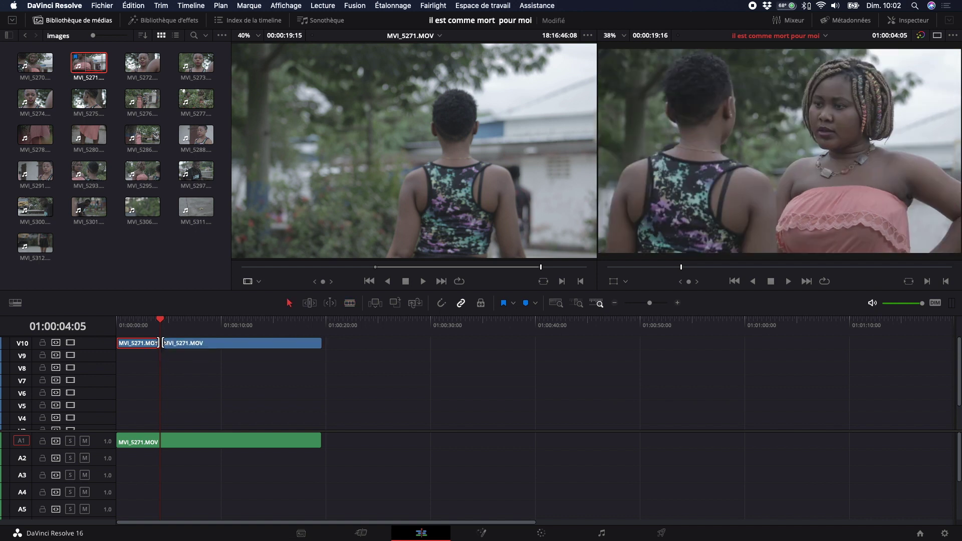
Step: Move the second video part to V11 at about 01:00:18:00 and the first part to the start of V11
{"action": "left_click", "coordinate": [205, 346]}
{"action": "left_click_drag", "start_coordinate": [205, 346], "coordinate": [350, 333]}
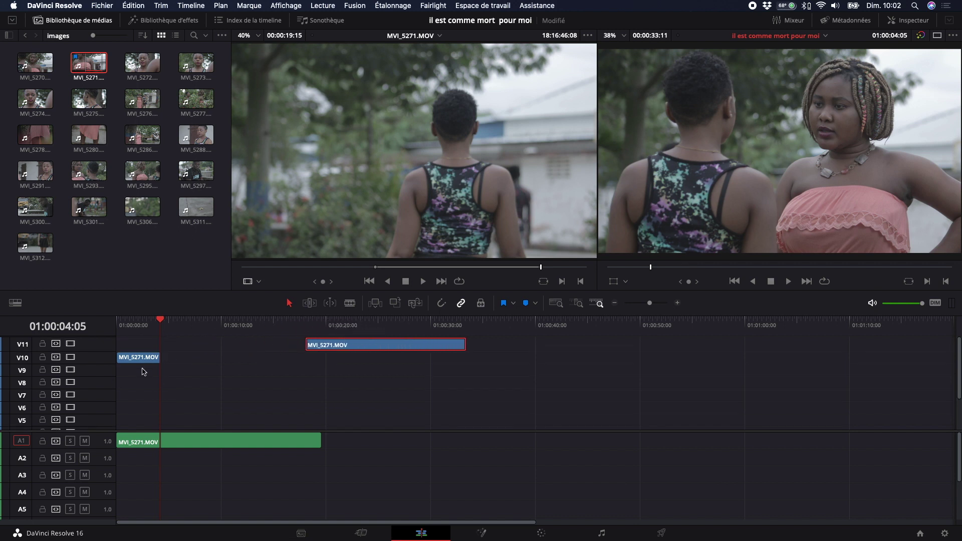
{"action": "left_click_drag", "start_coordinate": [141, 358], "coordinate": [114, 325]}
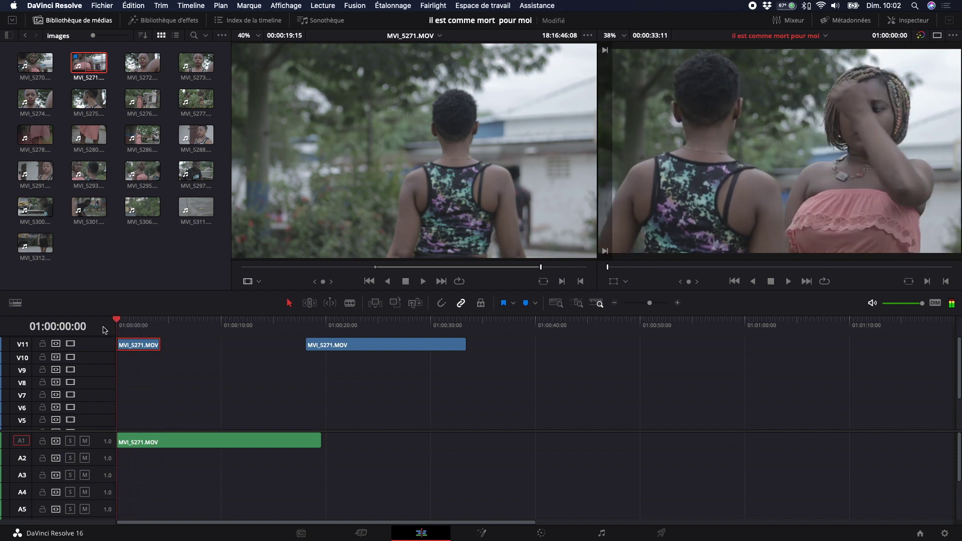
Step: Play the first video part on V11 to its end and return the playhead to the timeline start
{"action": "key", "text": "space"}
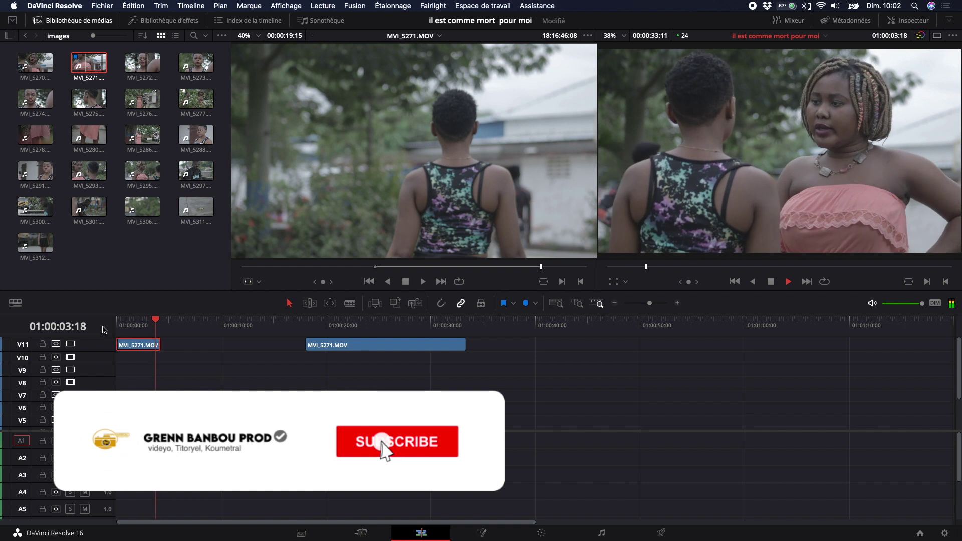
{"action": "key", "text": "space"}
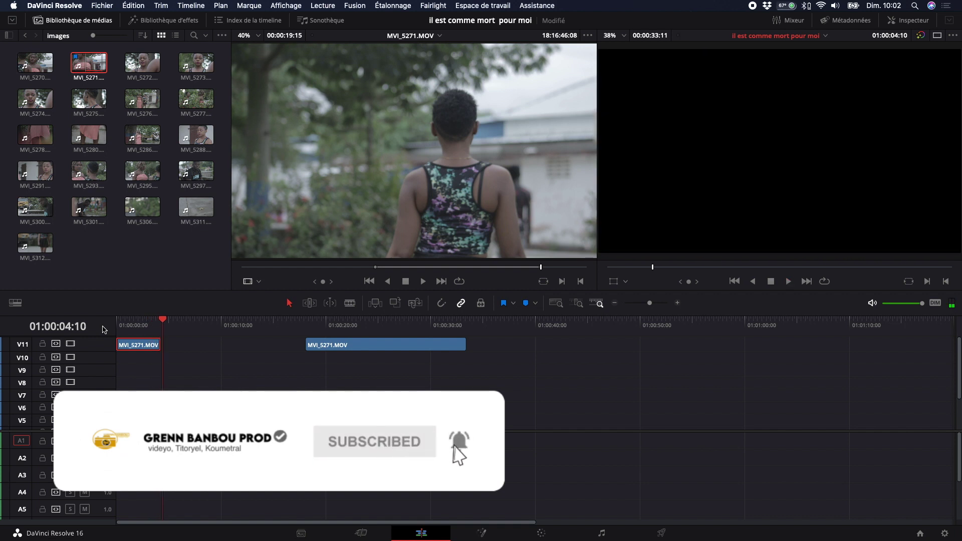
{"action": "left_click_drag", "start_coordinate": [164, 321], "coordinate": [105, 329]}
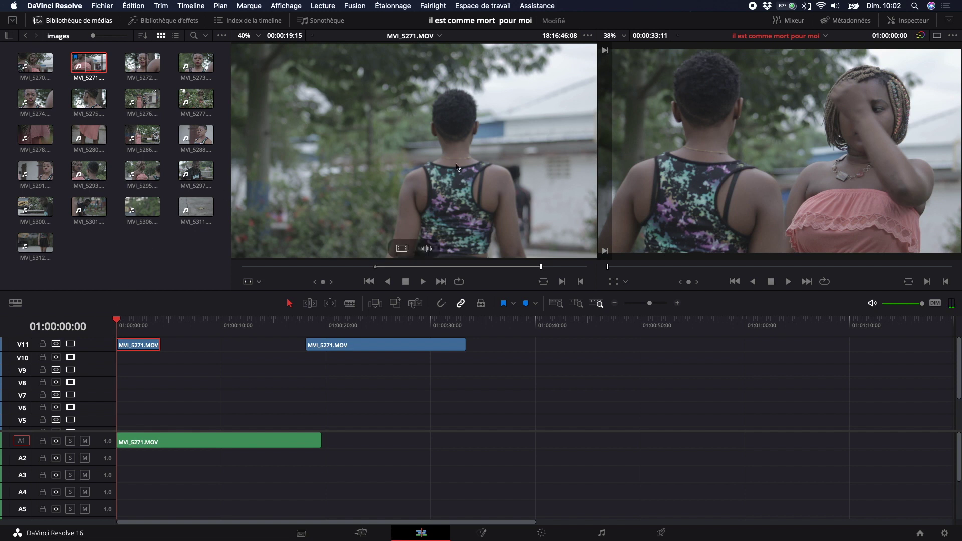
Step: Open MVI_5272.MOV in the source viewer and play through its marked range
{"action": "left_click", "coordinate": [136, 67]}
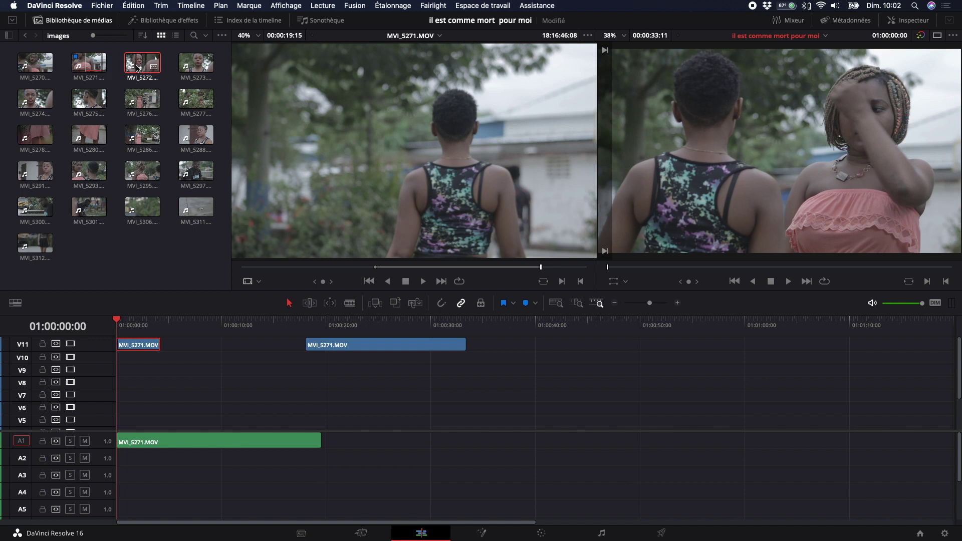
{"action": "double_click", "coordinate": [137, 67]}
{"action": "key", "text": "space"}
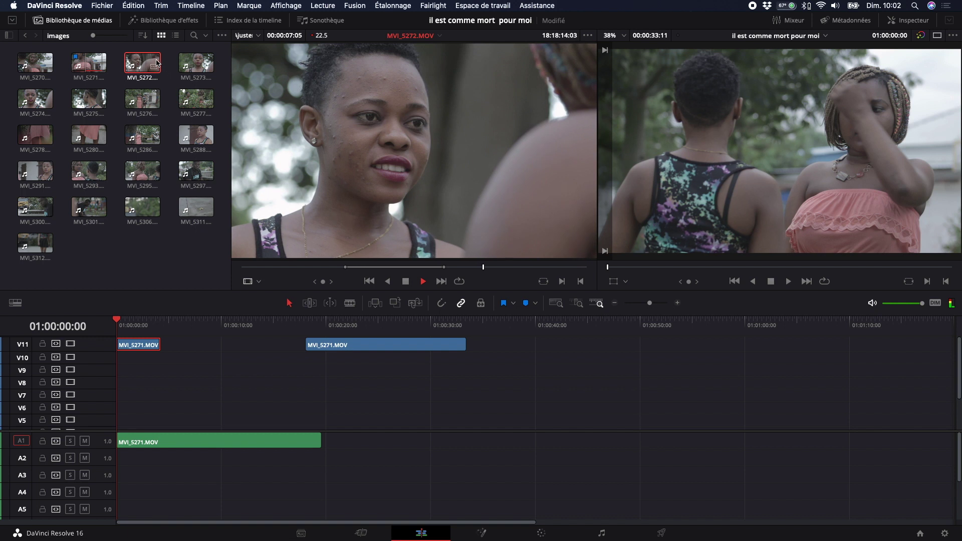
{"action": "key", "text": "space"}
{"action": "left_click_drag", "start_coordinate": [344, 268], "coordinate": [346, 267]}
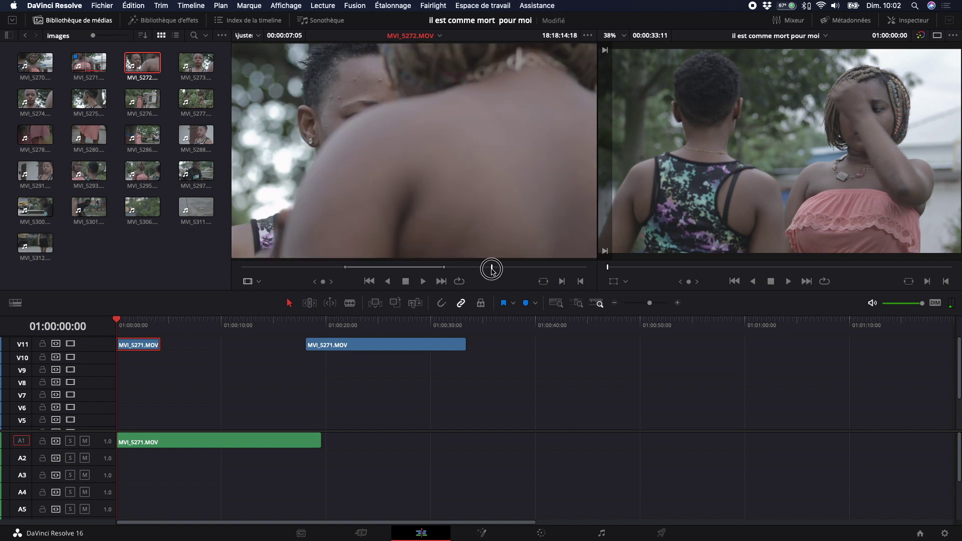
{"action": "left_click_drag", "start_coordinate": [492, 269], "coordinate": [340, 291]}
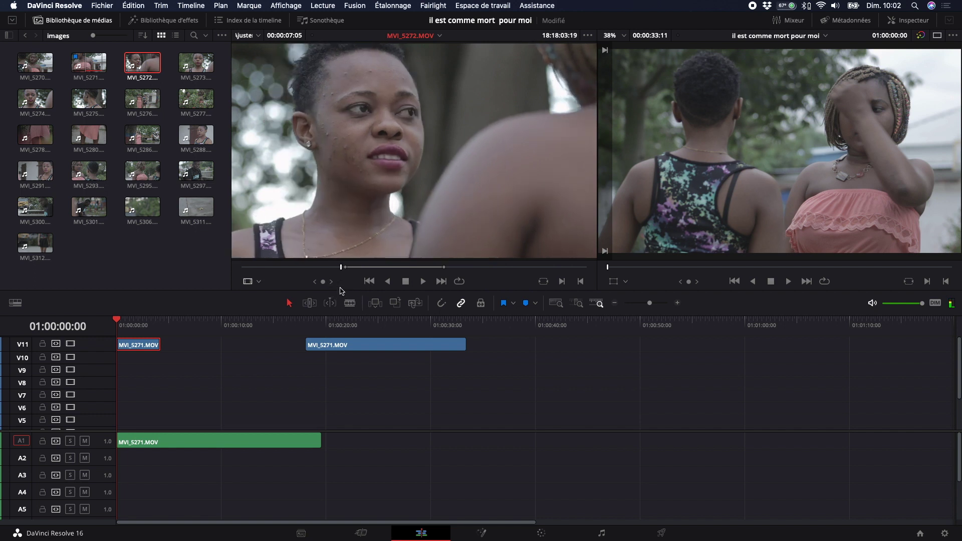
{"action": "key", "text": "space"}
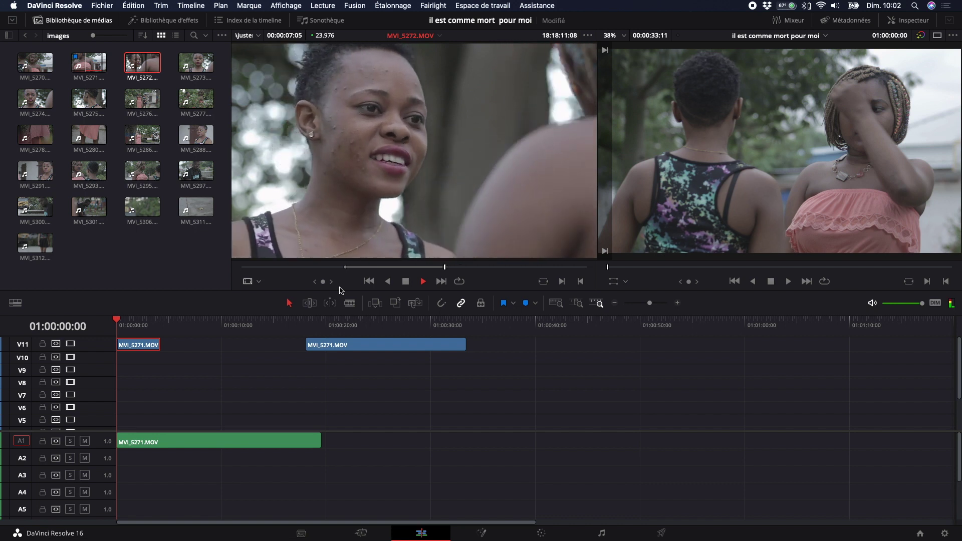
{"action": "key", "text": "space"}
Step: Add only the video of the marked MVI_5272.MOV range to V11 just after the first MVI_5271.MOV part, and play the transition
{"action": "mouse_move", "coordinate": [412, 255]}
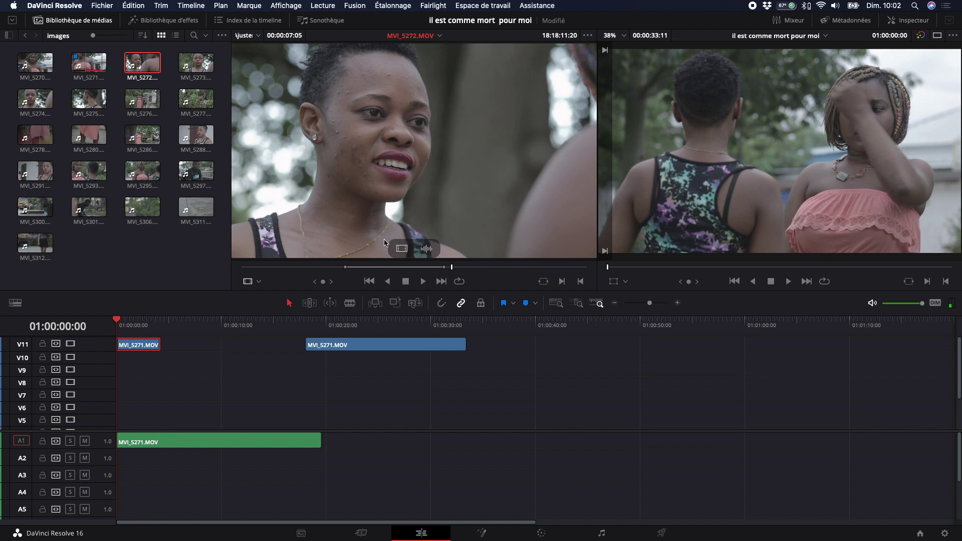
{"action": "left_click_drag", "start_coordinate": [401, 252], "coordinate": [166, 354]}
{"action": "left_click", "coordinate": [154, 325]}
{"action": "key", "text": "space"}
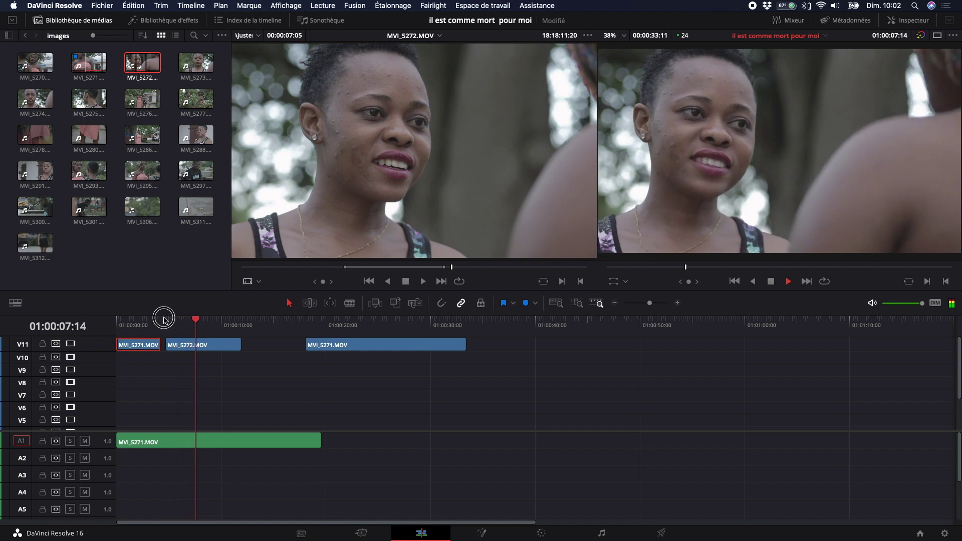
Step: Shift the MVI_5272.MOV clip on V11 to start at about 01:00:05:00 and play it against the continuous audio
{"action": "left_click", "coordinate": [164, 321]}
{"action": "left_click_drag", "start_coordinate": [192, 348], "coordinate": [203, 348]}
{"action": "left_click", "coordinate": [172, 321]}
{"action": "left_click_drag", "start_coordinate": [172, 321], "coordinate": [165, 321]}
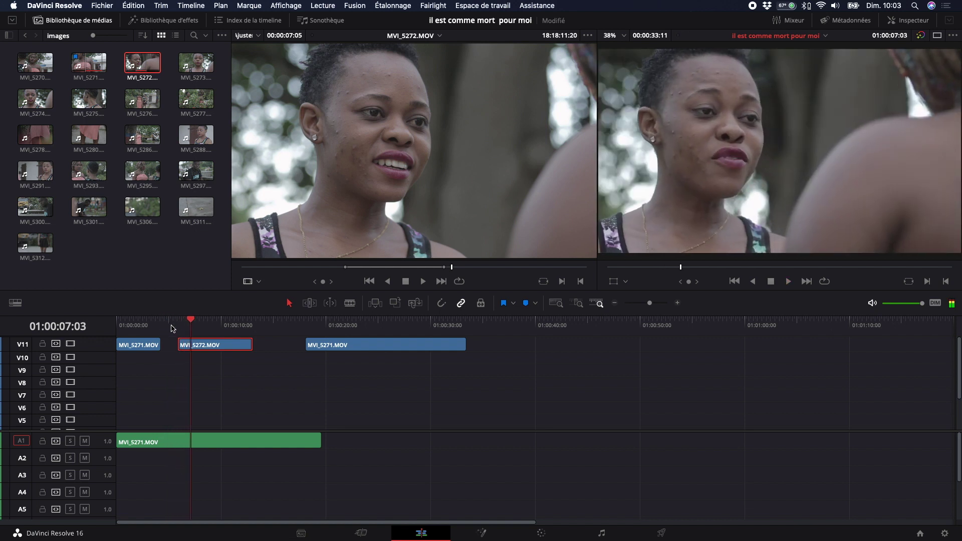
{"action": "left_click_drag", "start_coordinate": [194, 348], "coordinate": [185, 345]}
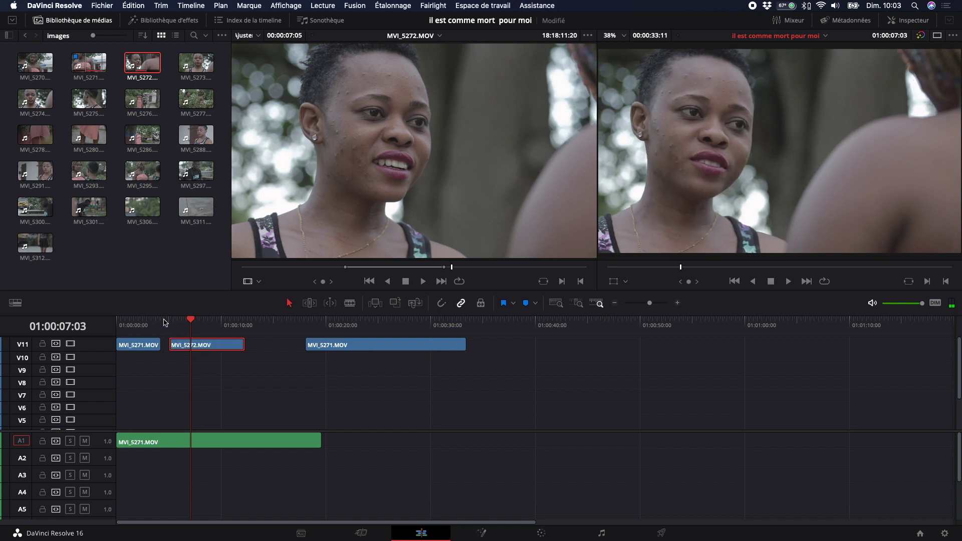
{"action": "left_click", "coordinate": [169, 320]}
{"action": "key", "text": "space"}
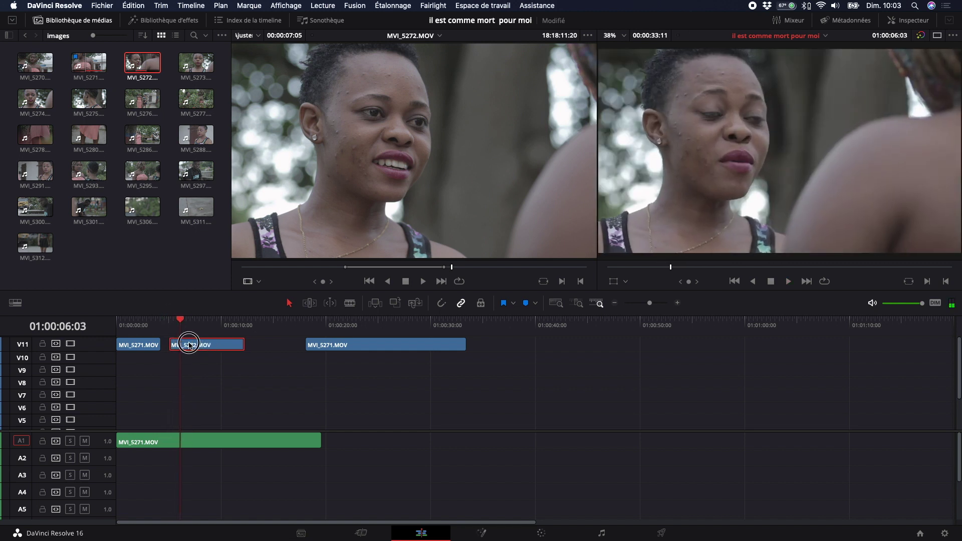
Step: Move the MVI_5272.MOV clip on V11 to start at about 01:00:04:09 and play from the first part's end
{"action": "left_click_drag", "start_coordinate": [189, 344], "coordinate": [183, 344]}
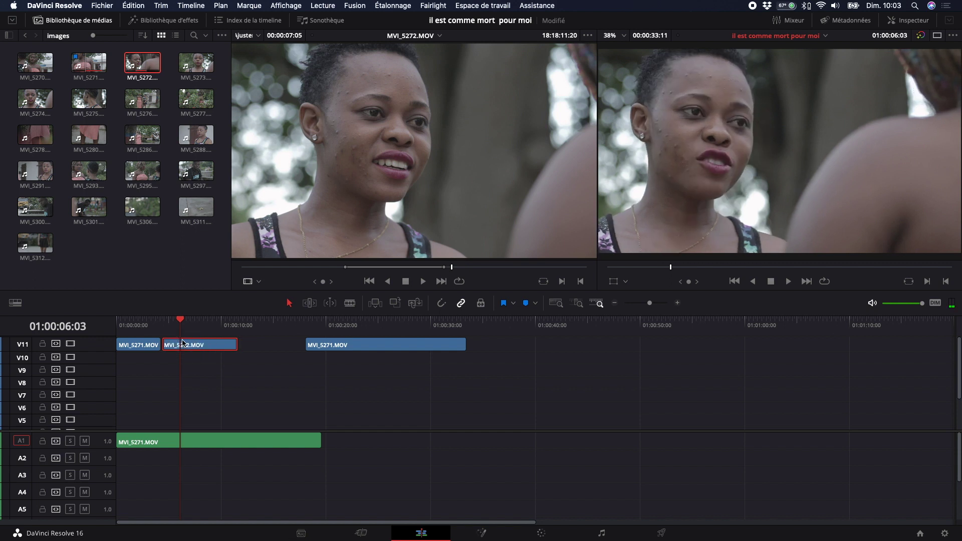
{"action": "left_click", "coordinate": [165, 318]}
{"action": "left_click", "coordinate": [161, 318]}
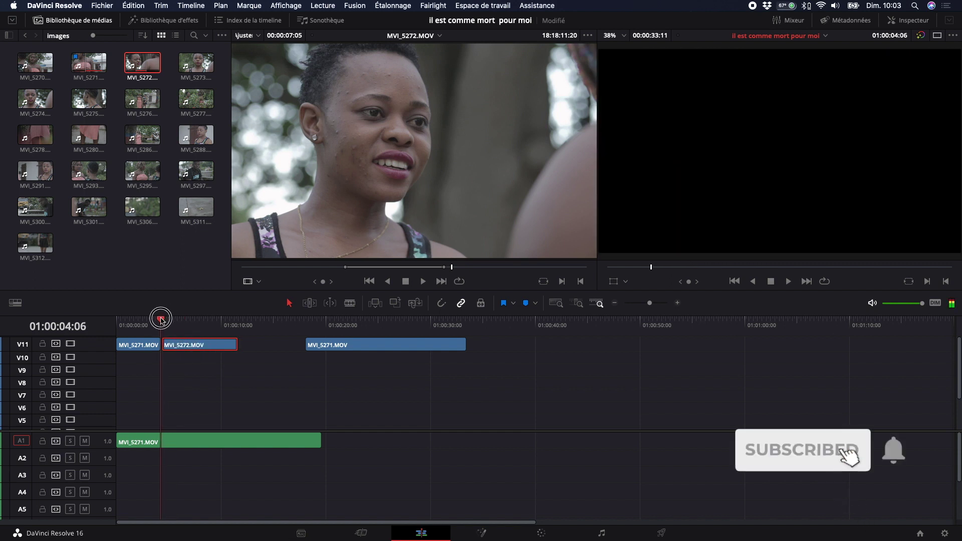
{"action": "key", "text": "space"}
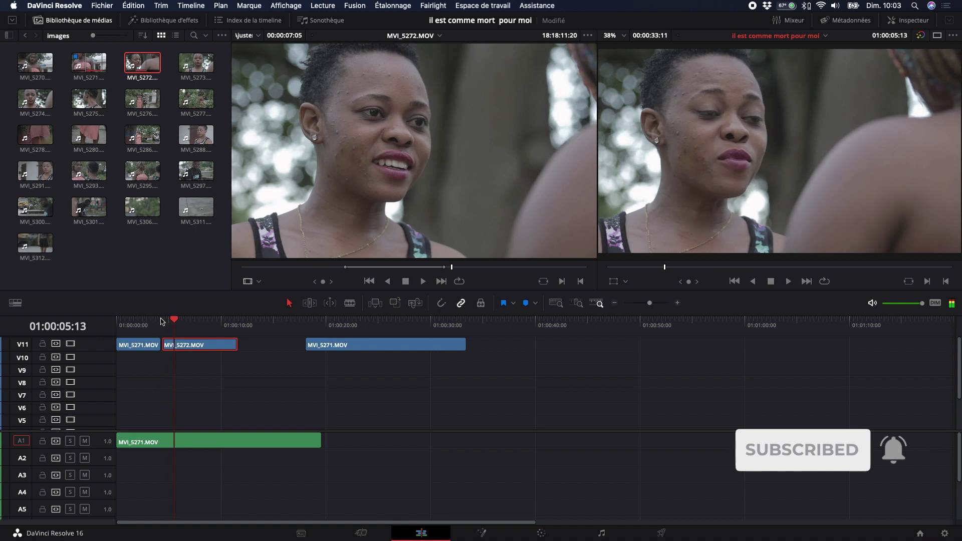
Step: Move MVI_5272.MOV aside to about 01:00:06:09 and extend the end of the first MVI_5271.MOV video part to about 01:00:04:22
{"action": "left_click_drag", "start_coordinate": [204, 347], "coordinate": [225, 351]}
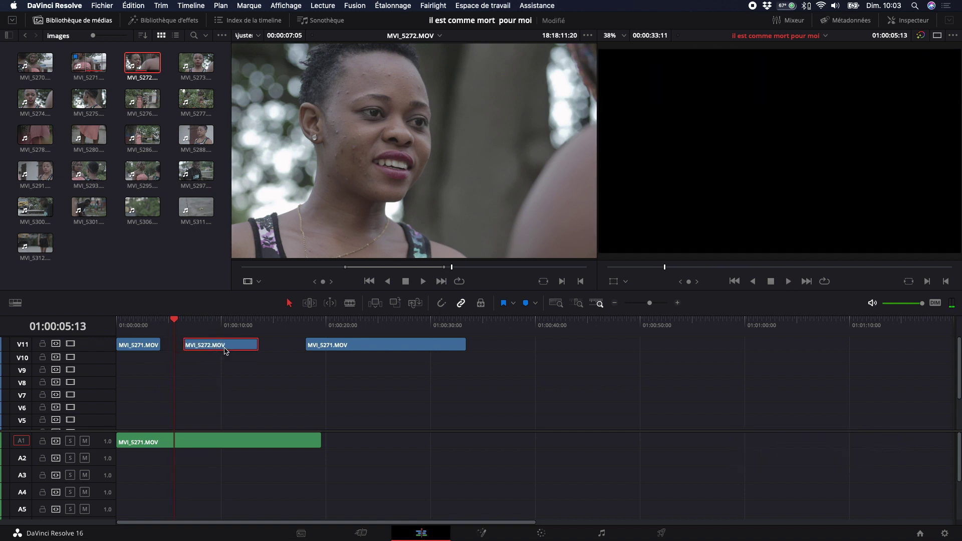
{"action": "left_click", "coordinate": [134, 319]}
{"action": "key", "text": "space"}
{"action": "key", "text": "Left"}
{"action": "key", "text": "Left"}
{"action": "key", "text": "Left"}
{"action": "key", "text": "Left"}
{"action": "key", "text": "Left"}
{"action": "key", "text": "Left"}
{"action": "key", "text": "Left"}
{"action": "key", "text": "Left"}
{"action": "key", "text": "Left"}
{"action": "left_click", "coordinate": [157, 345]}
{"action": "left_click_drag", "start_coordinate": [158, 344], "coordinate": [149, 324]}
{"action": "key", "text": "space"}
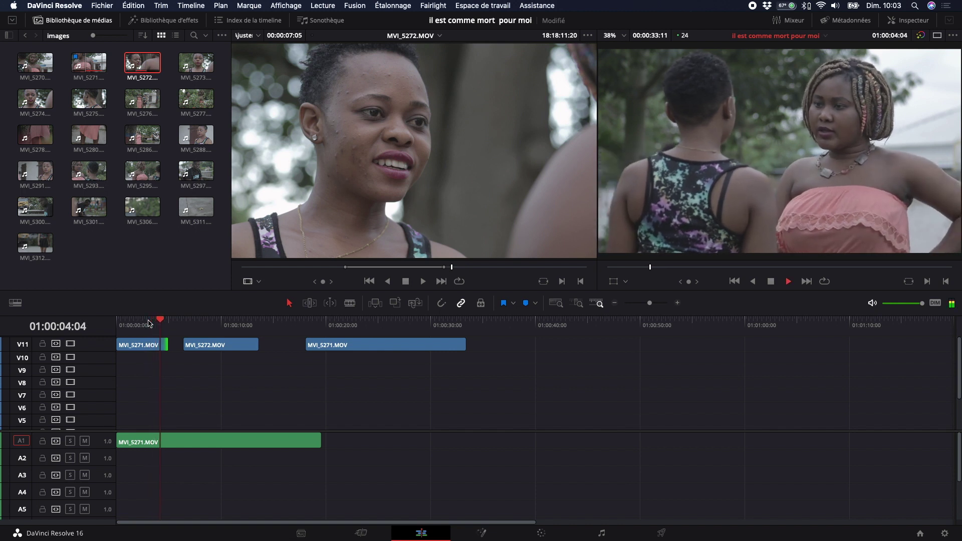
{"action": "key", "text": "space"}
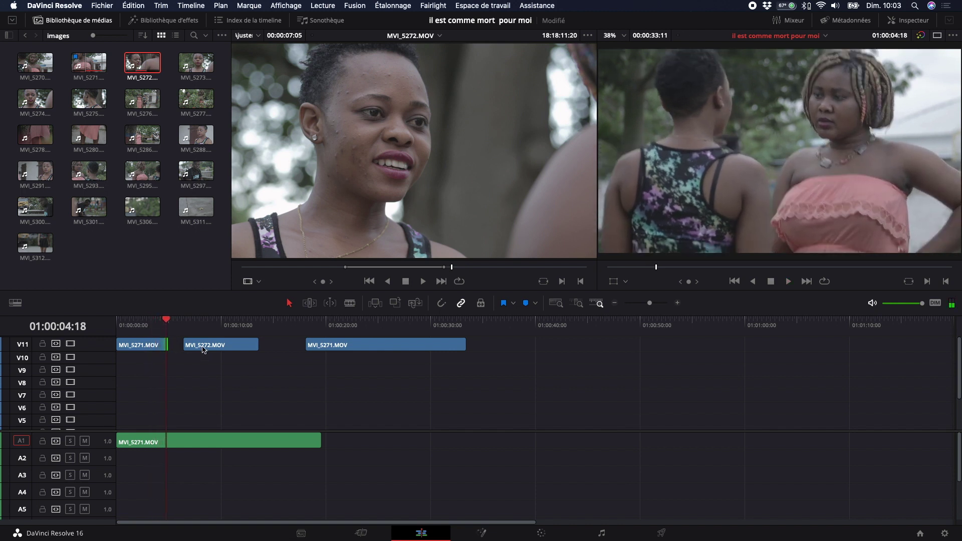
Step: Move MVI_5272.MOV on V11 over the end of the first MVI_5271.MOV part, starting at about 01:00:04:08, and play the cut
{"action": "left_click_drag", "start_coordinate": [203, 350], "coordinate": [190, 345]}
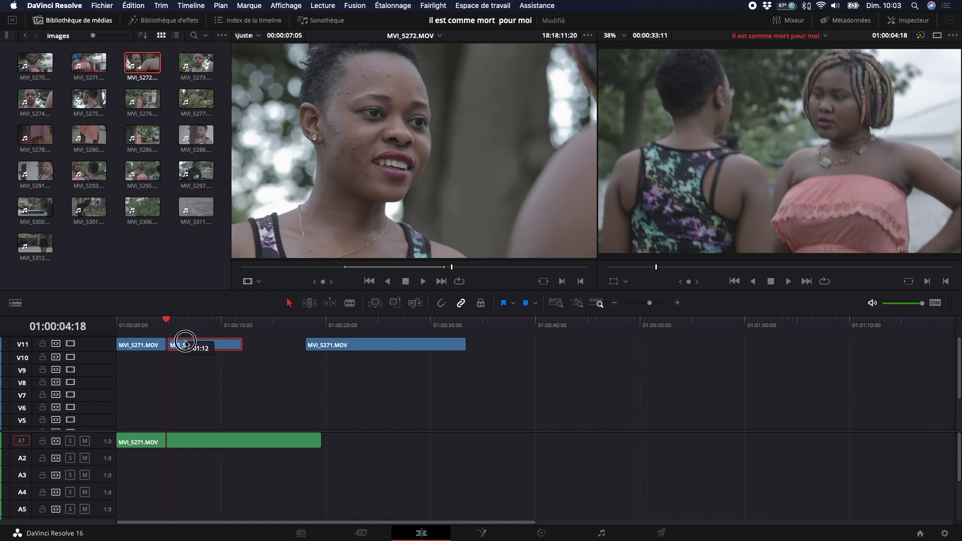
{"action": "key", "text": "space"}
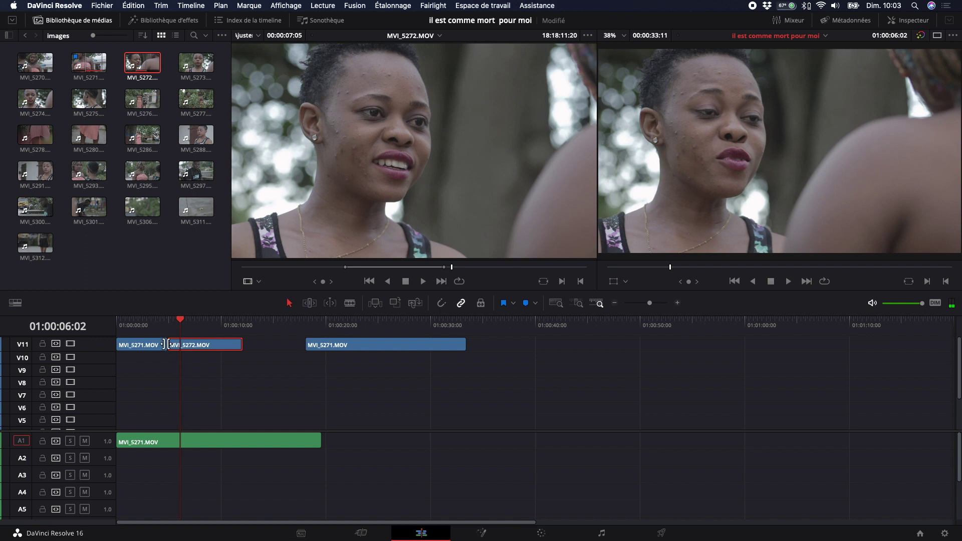
{"action": "left_click", "coordinate": [163, 344]}
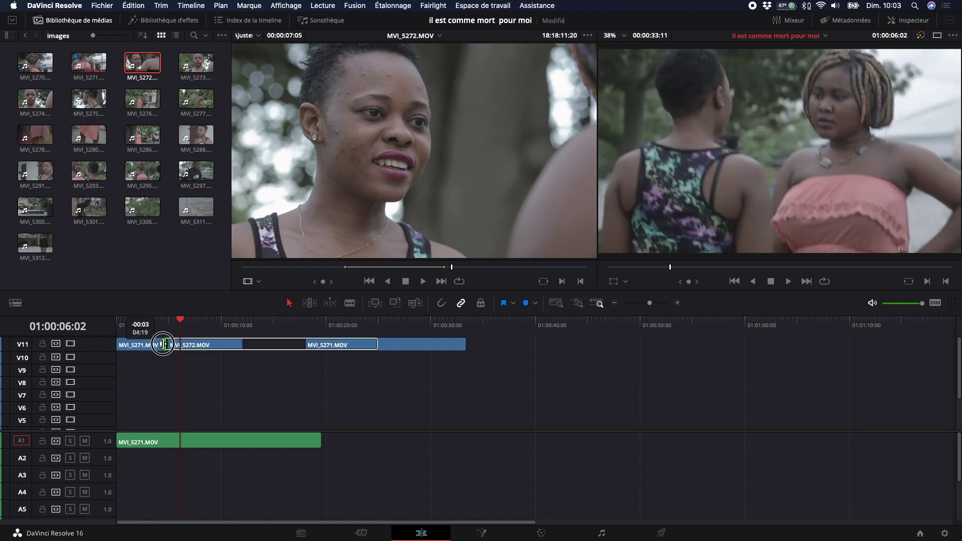
{"action": "left_click", "coordinate": [174, 345]}
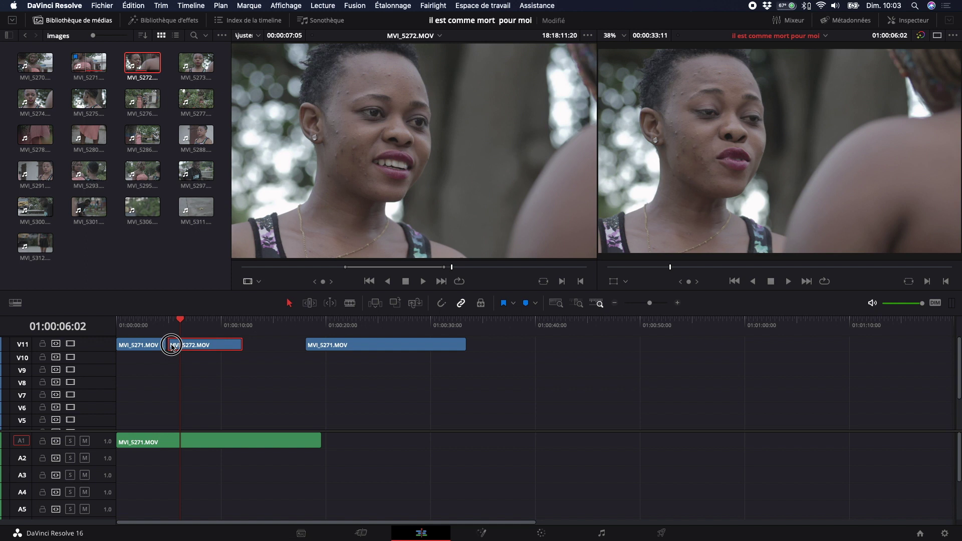
{"action": "left_click_drag", "start_coordinate": [171, 346], "coordinate": [168, 342]}
{"action": "left_click", "coordinate": [157, 321]}
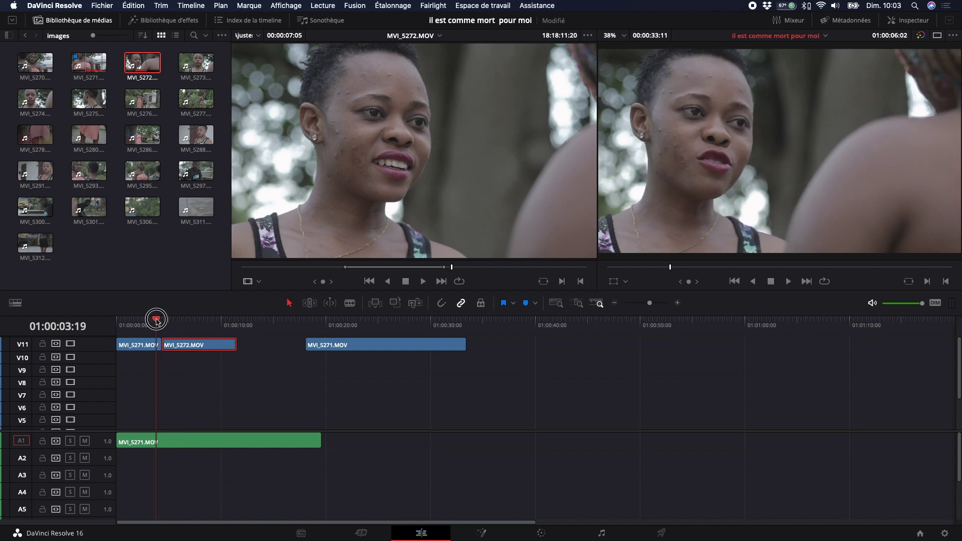
{"action": "key", "text": "space"}
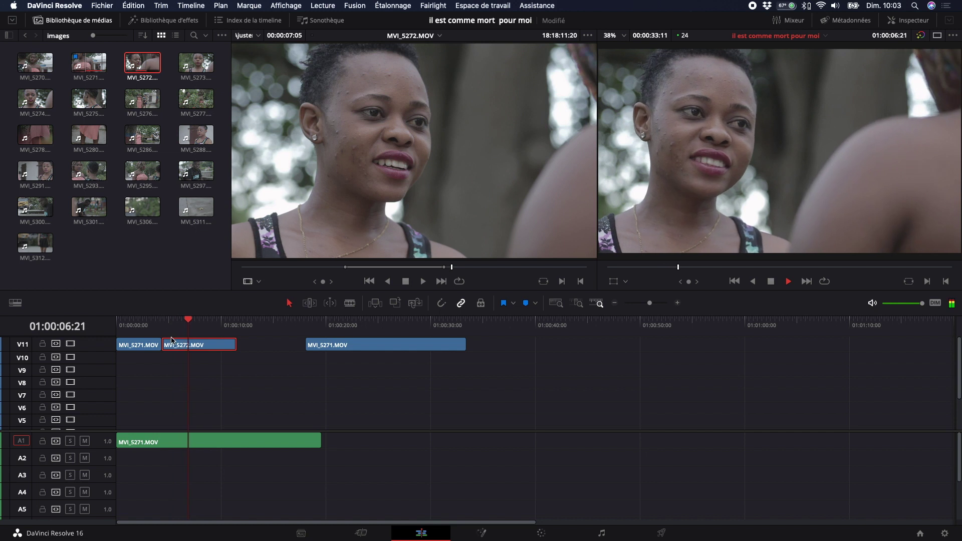
{"action": "left_click", "coordinate": [143, 322]}
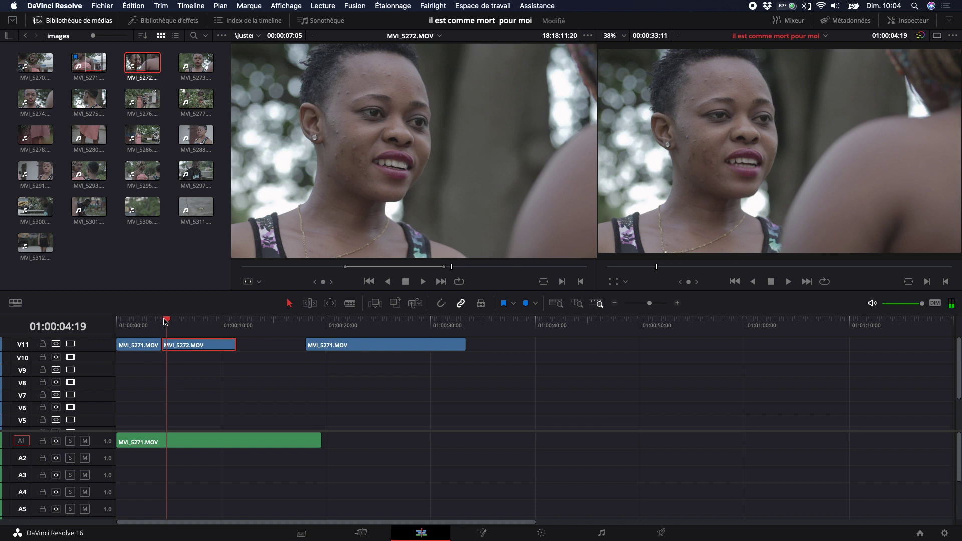
Step: Split the MVI_5271.MOV audio on A1 at 01:00:04:08 and delete the portion after the cut
{"action": "left_click_drag", "start_coordinate": [165, 321], "coordinate": [162, 321]}
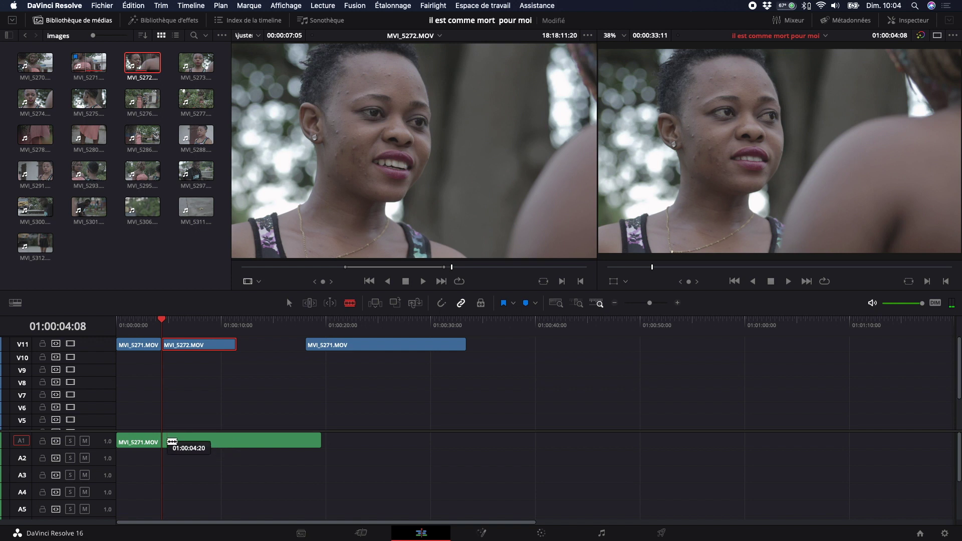
{"action": "left_click", "coordinate": [166, 443]}
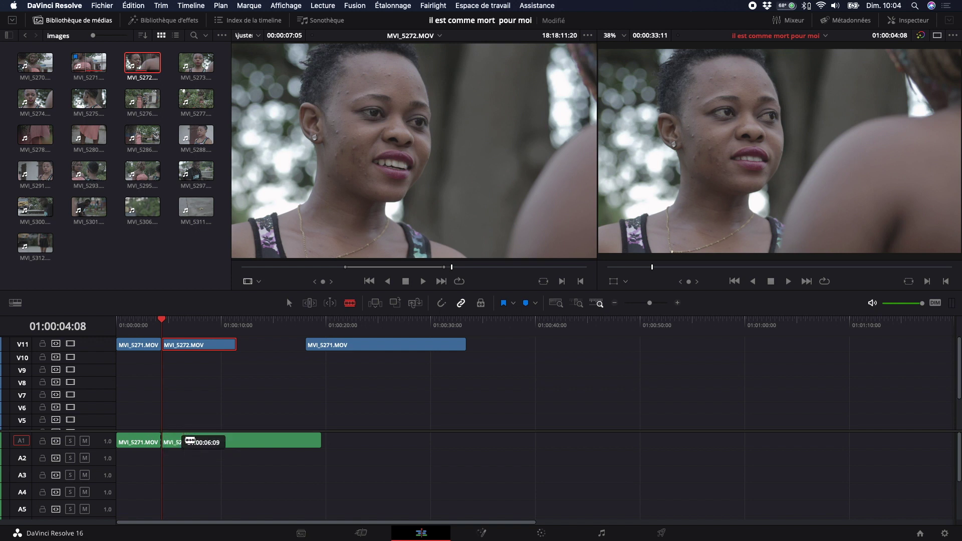
{"action": "key", "text": "a"}
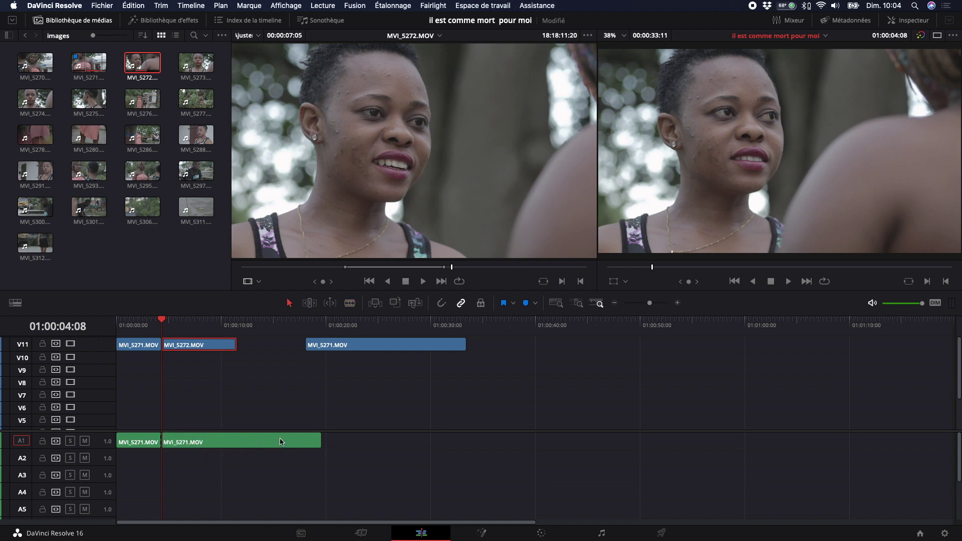
{"action": "left_click", "coordinate": [281, 441]}
{"action": "key", "text": "Delete"}
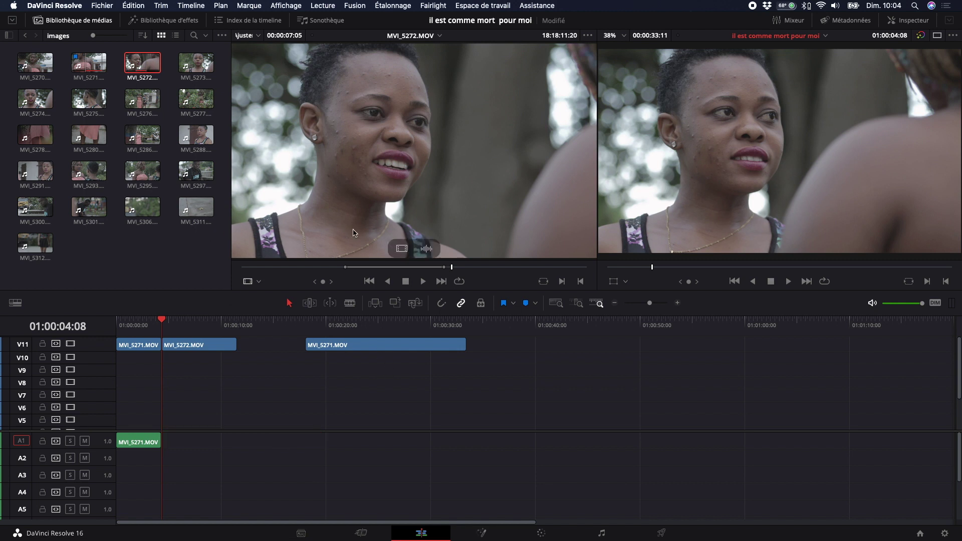
Step: Add only the audio of the marked MVI_5272.MOV range to A2 at 01:00:04:08 and play across the cut
{"action": "left_click_drag", "start_coordinate": [425, 249], "coordinate": [162, 461]}
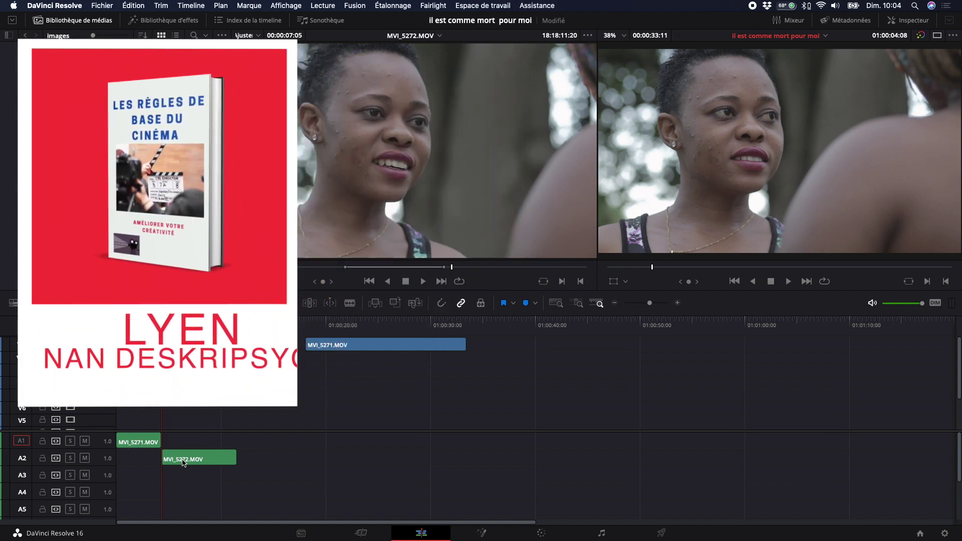
{"action": "key", "text": "super+equal"}
{"action": "key", "text": "super+equal"}
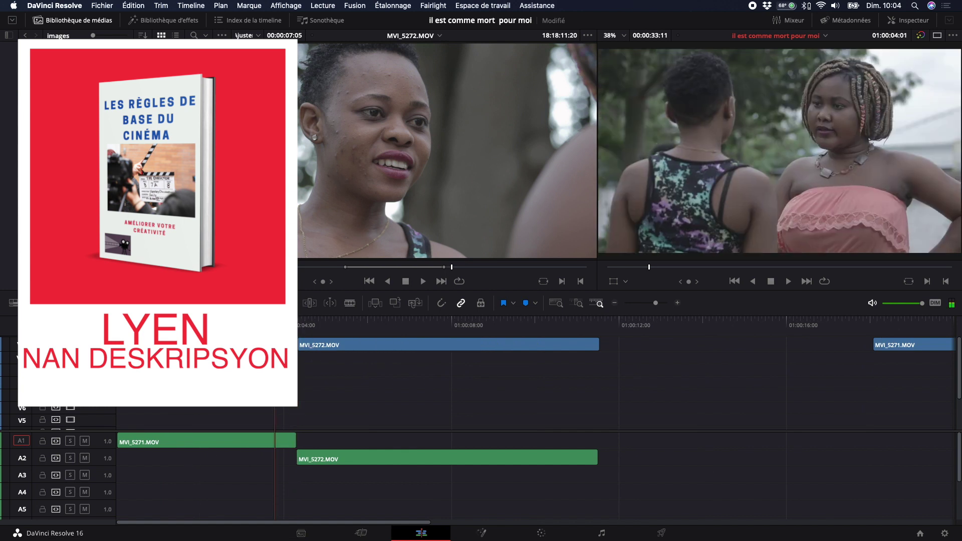
{"action": "key", "text": "space"}
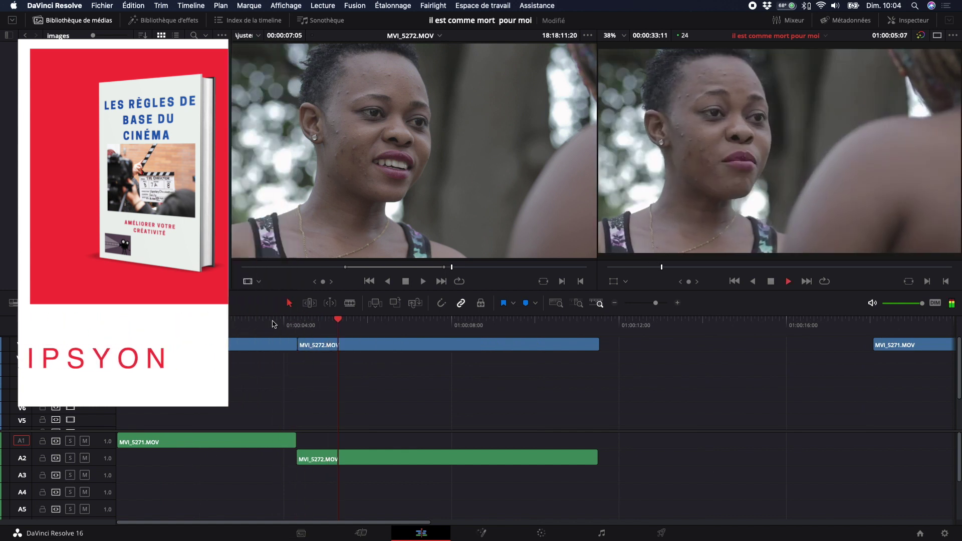
{"action": "key", "text": "space"}
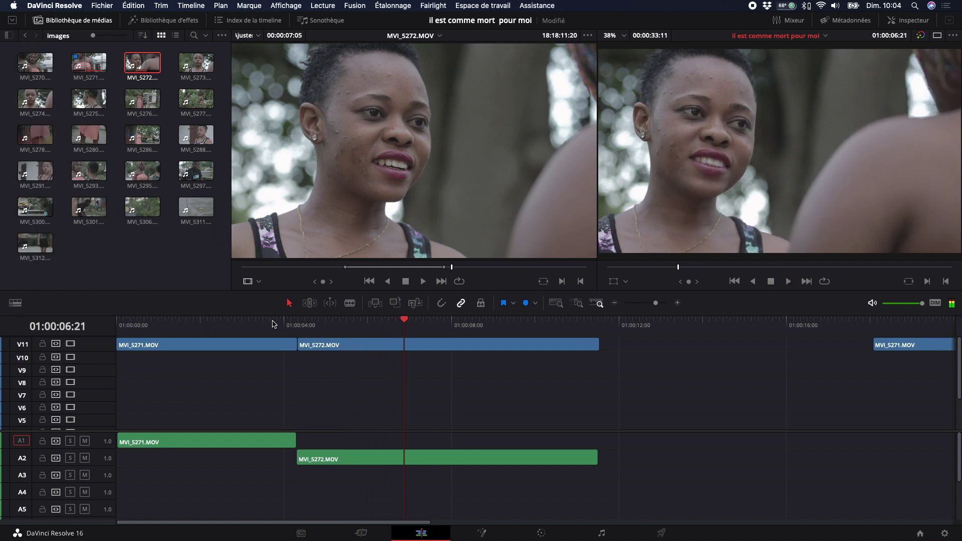
{"action": "key", "text": "space"}
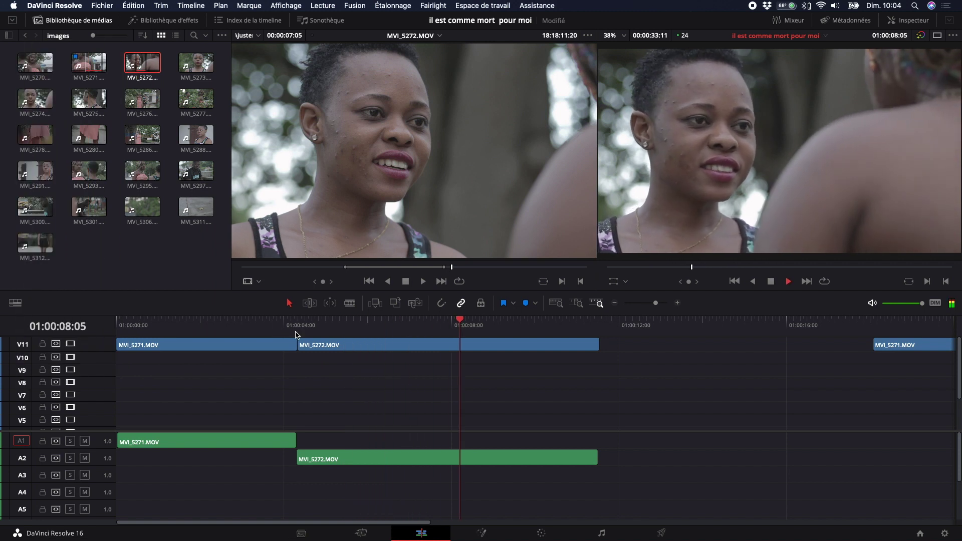
Step: Replay MVI_5272.MOV from its start and split its video on V11 at 01:00:06:18
{"action": "left_click", "coordinate": [296, 324]}
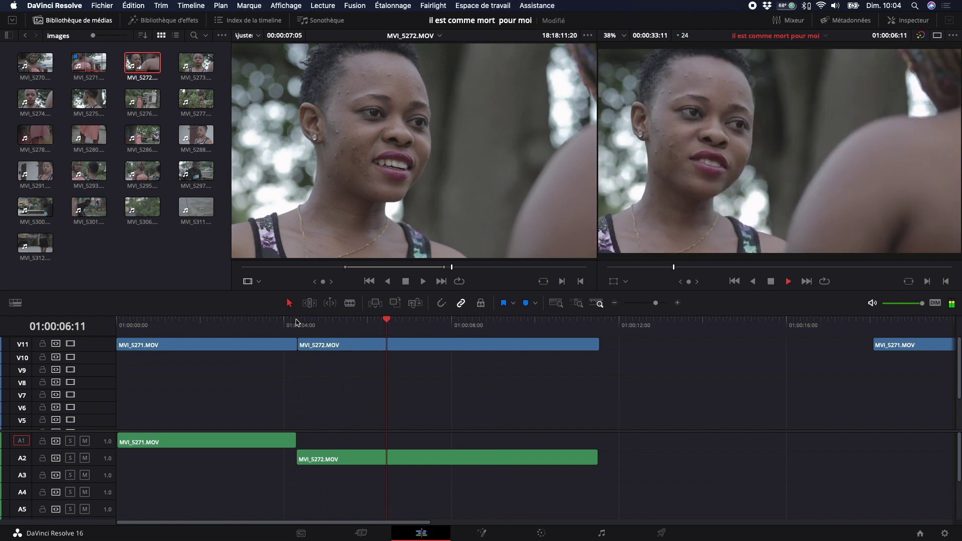
{"action": "key", "text": "space"}
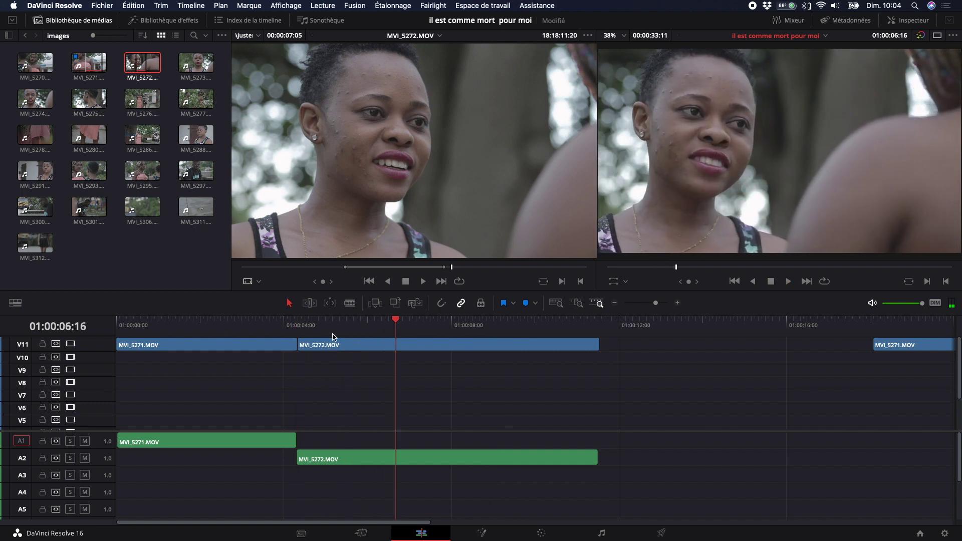
{"action": "left_click", "coordinate": [297, 324]}
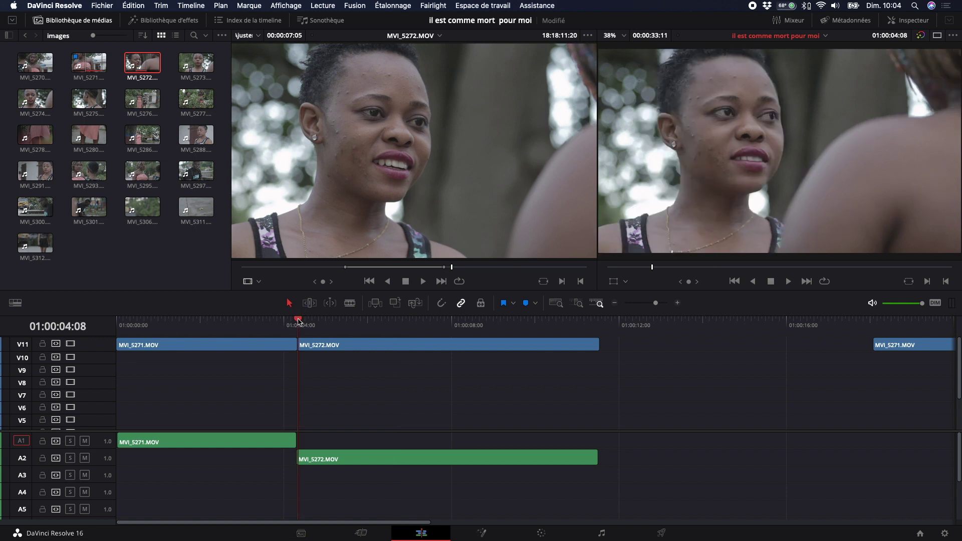
{"action": "key", "text": "space"}
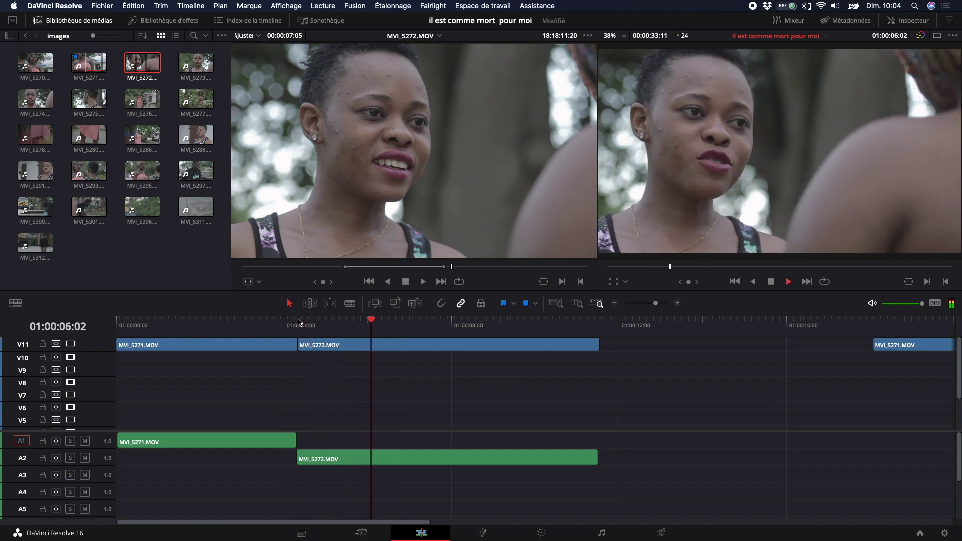
{"action": "key", "text": "space"}
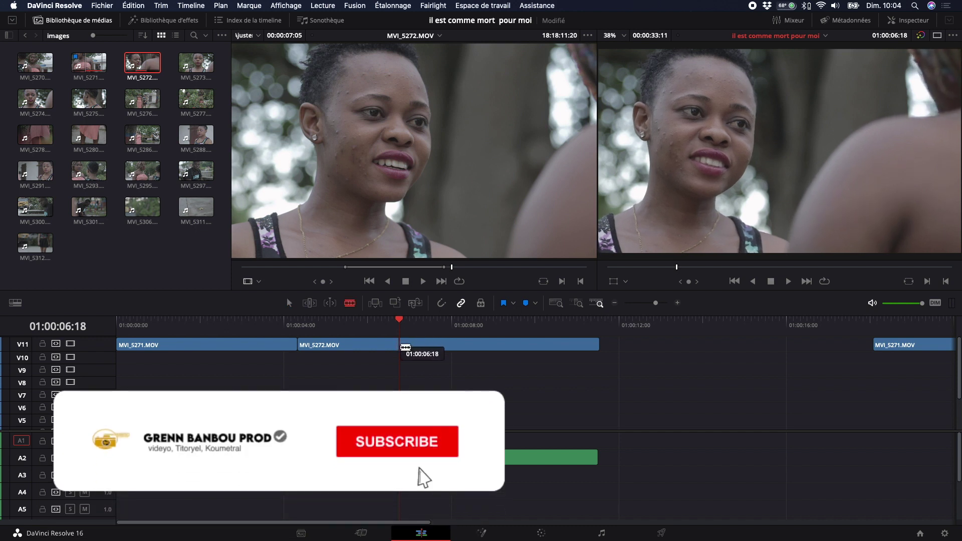
{"action": "left_click", "coordinate": [401, 344]}
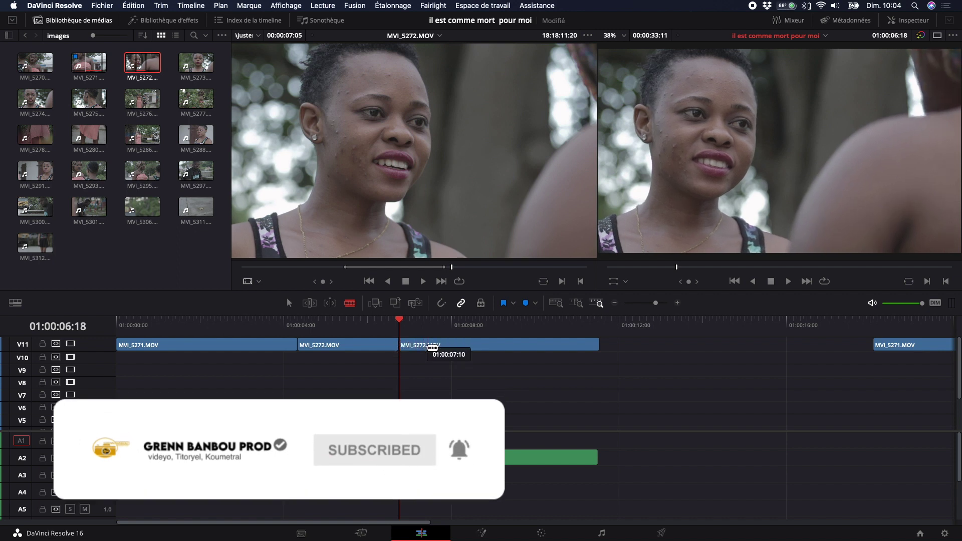
{"action": "key", "text": "a"}
Step: Move the second MVI_5272.MOV video part to V10 at about 01:00:13:07 and the second MVI_5271.MOV part to V8 at about 01:00:06:04
{"action": "left_click_drag", "start_coordinate": [433, 347], "coordinate": [707, 366]}
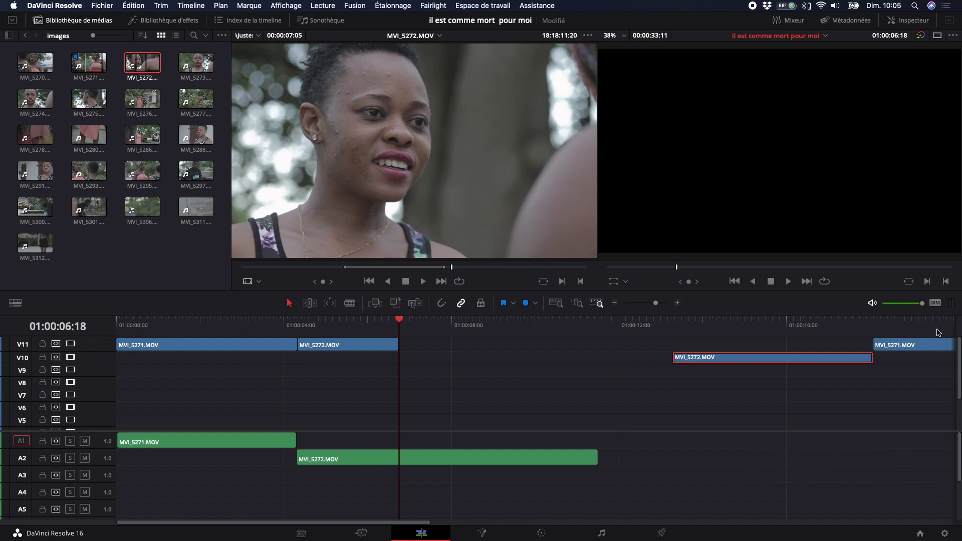
{"action": "left_click_drag", "start_coordinate": [926, 345], "coordinate": [423, 386]}
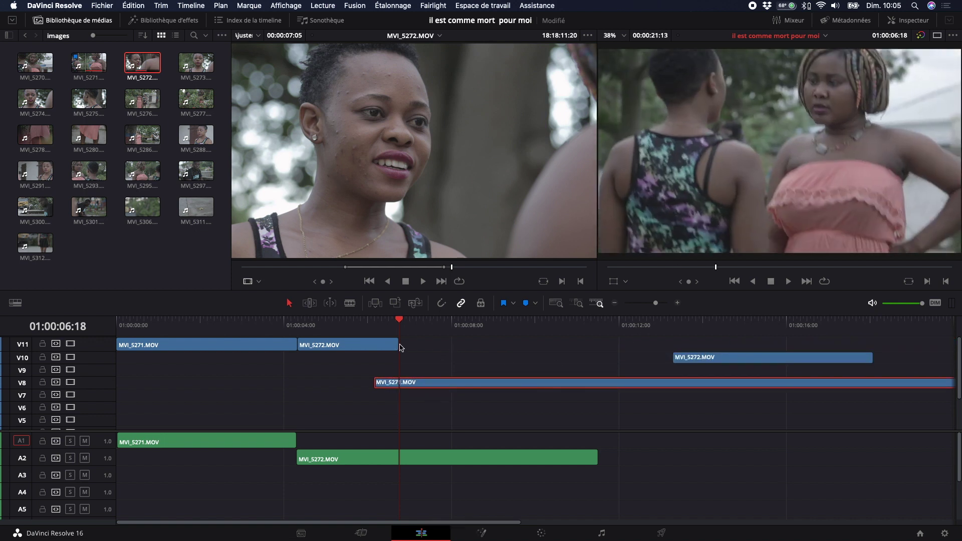
Step: Replay the end of MVI_5272.MOV, split its A2 audio at 01:00:06:18 and delete the portion after the cut
{"action": "left_click_drag", "start_coordinate": [401, 319], "coordinate": [300, 327]}
{"action": "key", "text": "space"}
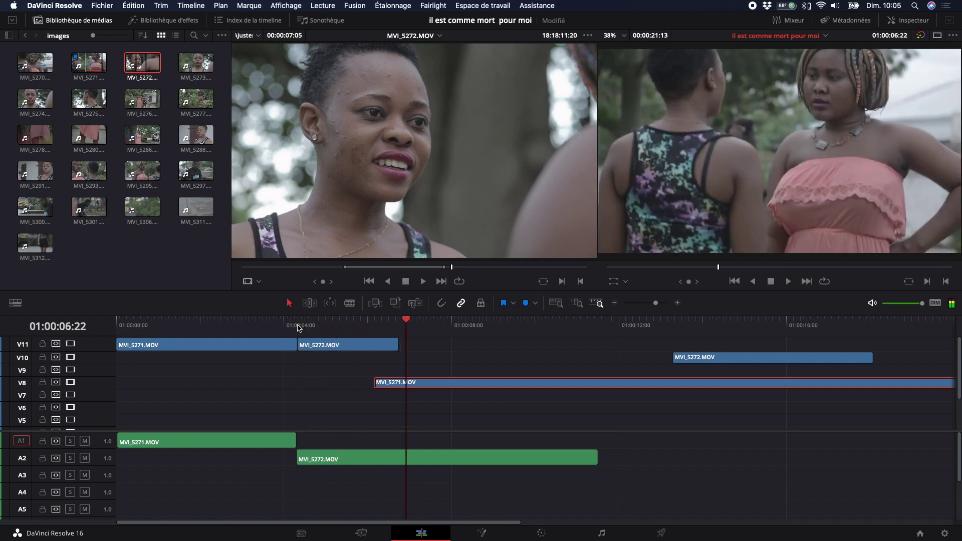
{"action": "left_click_drag", "start_coordinate": [409, 321], "coordinate": [400, 322]}
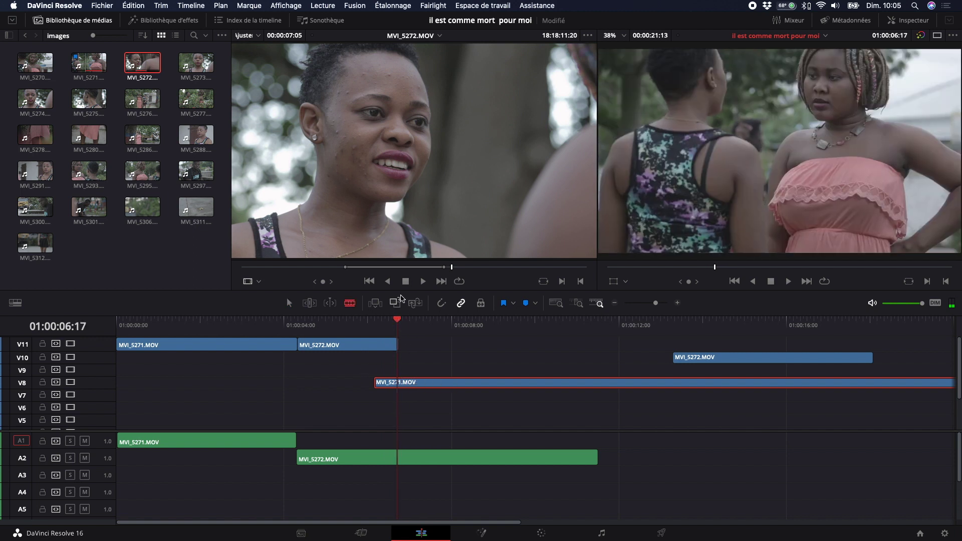
{"action": "left_click", "coordinate": [397, 319]}
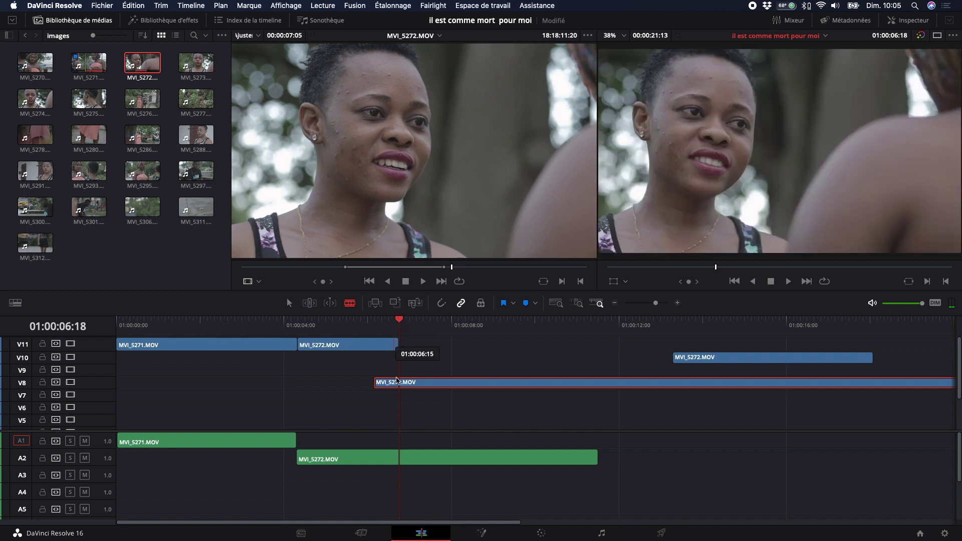
{"action": "left_click", "coordinate": [405, 458]}
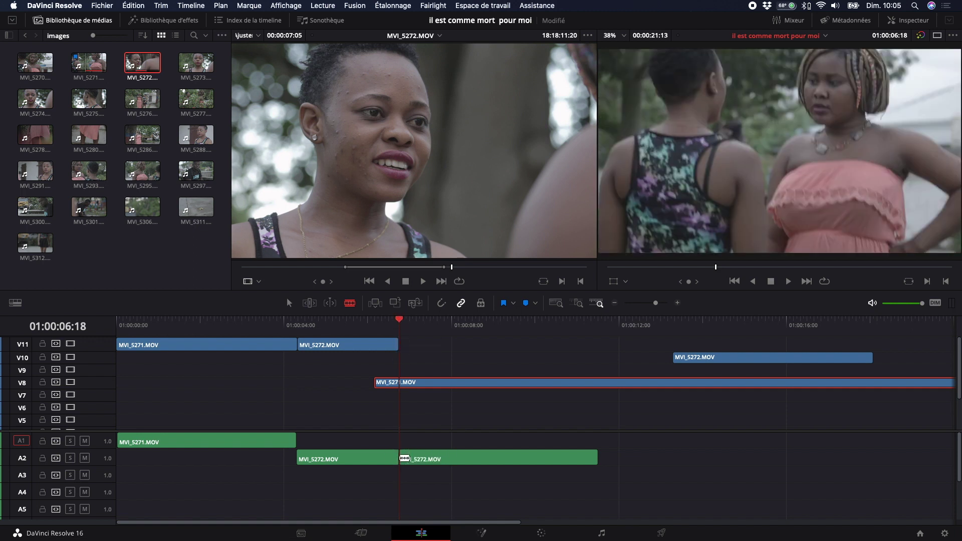
{"action": "key", "text": "a"}
{"action": "left_click", "coordinate": [433, 456]}
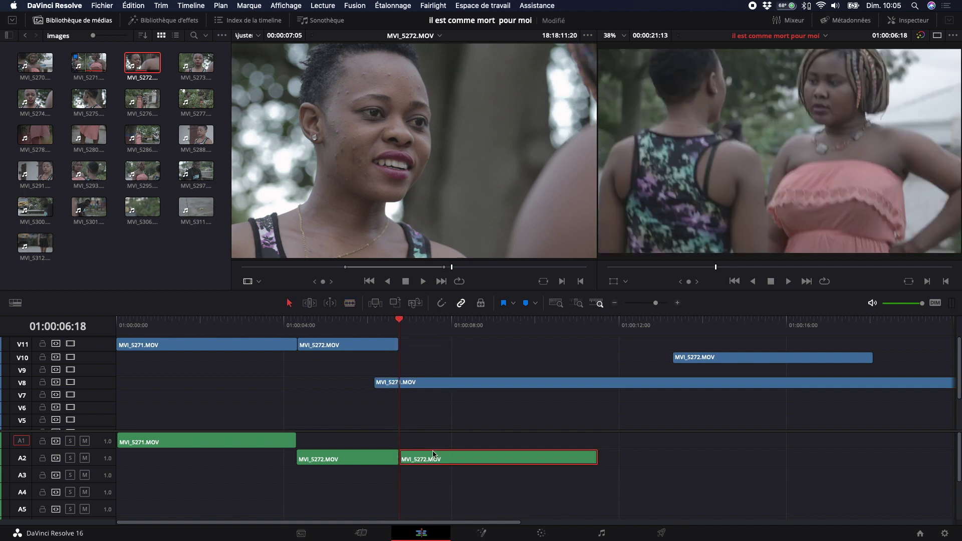
{"action": "key", "text": "Delete"}
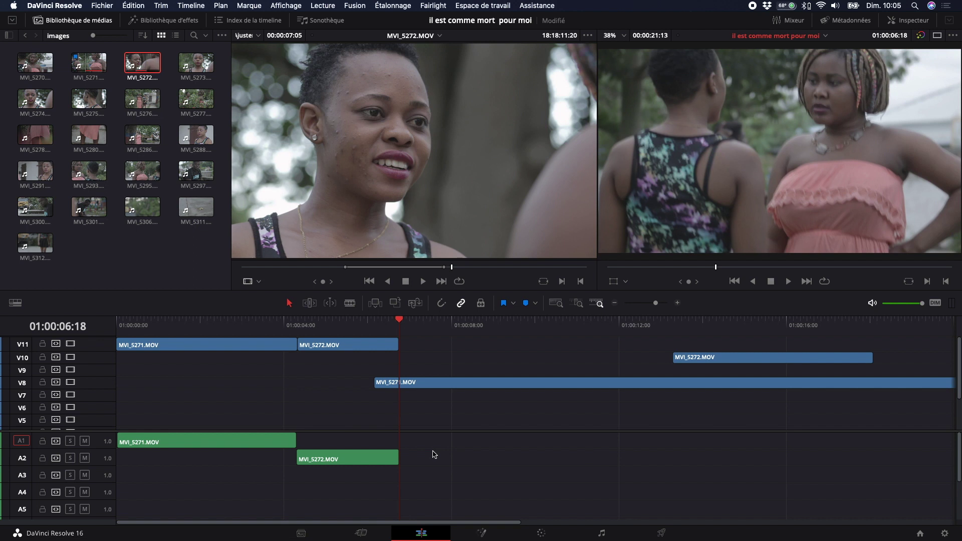
Step: Shift the MVI_5271.MOV video on V8 to about 01:00:08:06 and lower the first MVI_5272.MOV video from V11 to V10
{"action": "left_click", "coordinate": [449, 381]}
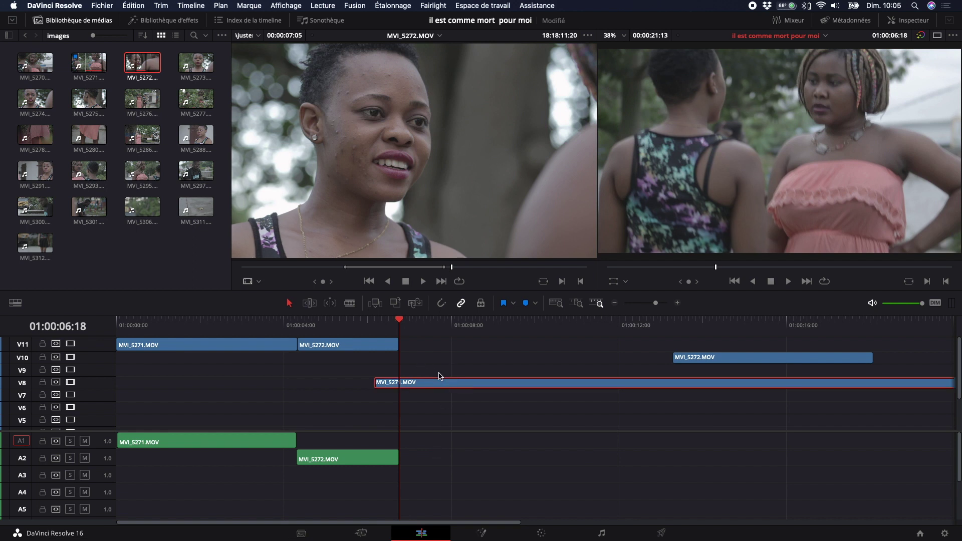
{"action": "left_click_drag", "start_coordinate": [441, 387], "coordinate": [531, 385]}
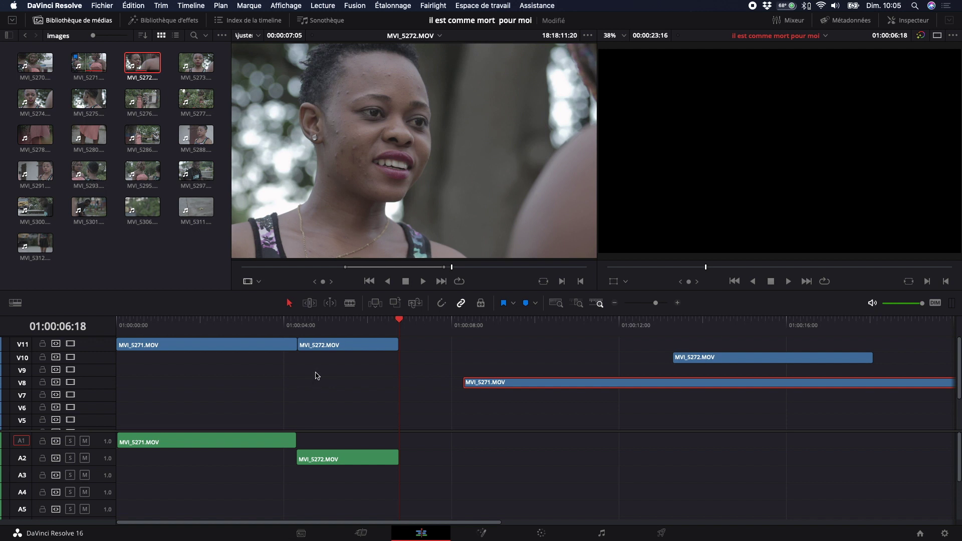
{"action": "left_click_drag", "start_coordinate": [319, 346], "coordinate": [320, 352]}
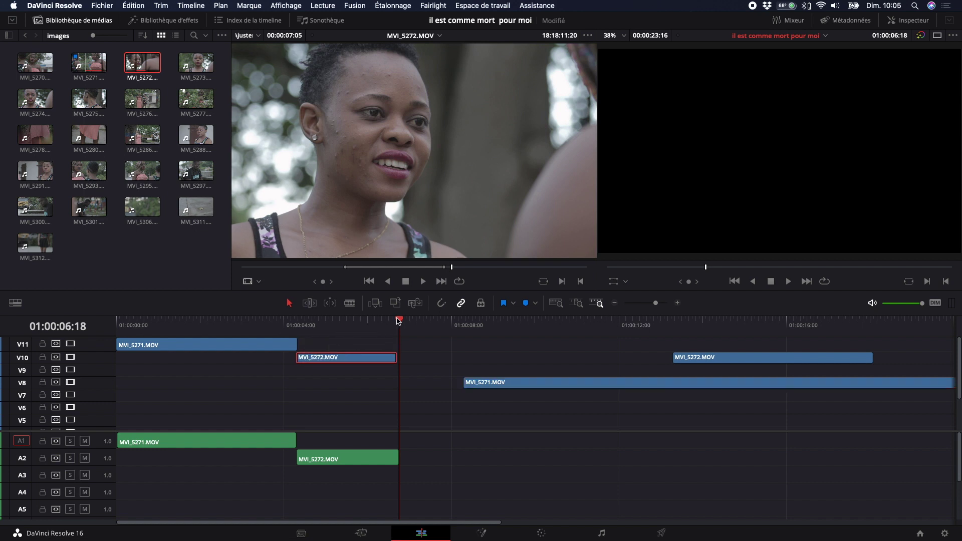
Step: Delete the leftover MVI_5271.MOV video on V8 and the second MVI_5272.MOV video part on V10
{"action": "left_click_drag", "start_coordinate": [398, 321], "coordinate": [296, 329]}
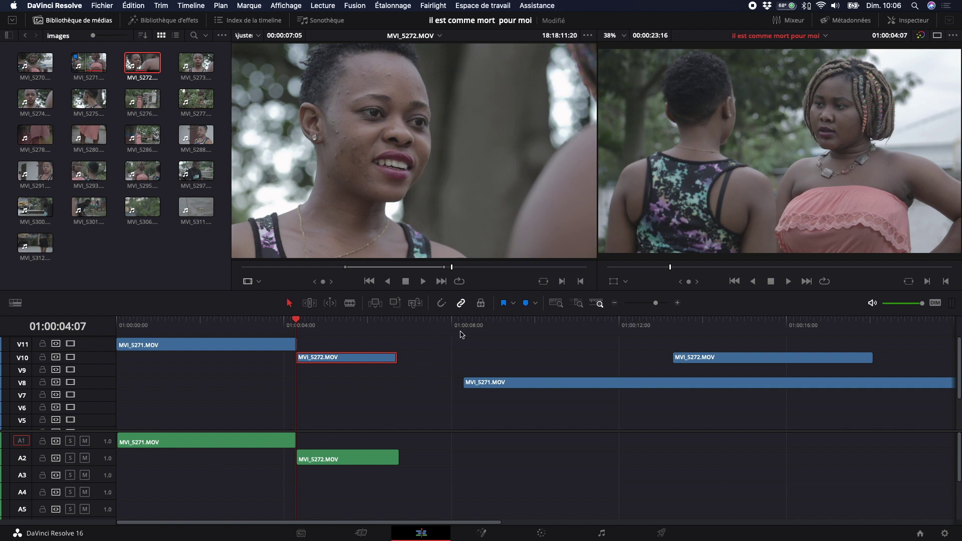
{"action": "left_click_drag", "start_coordinate": [462, 333], "coordinate": [709, 350]}
{"action": "key", "text": "BackSpace"}
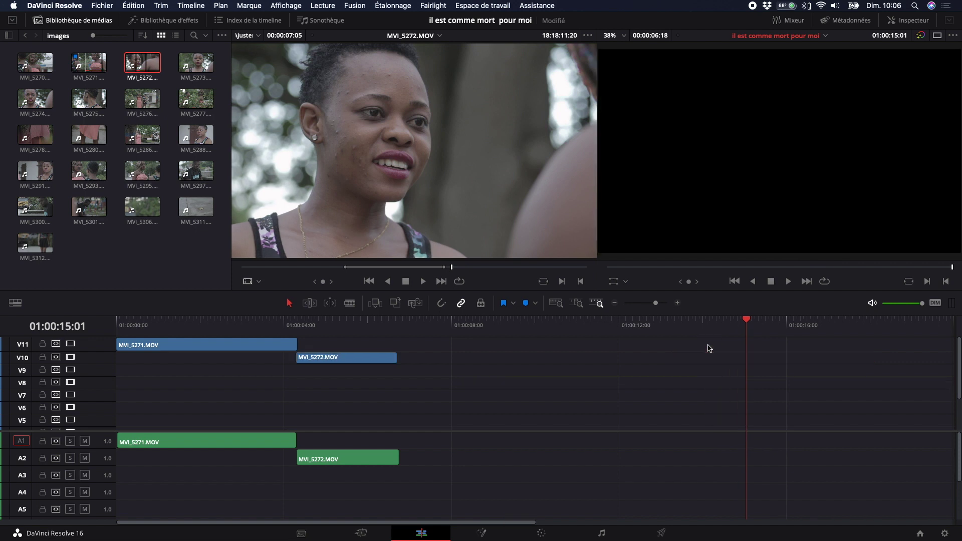
Step: Open MVI_5271.MOV in the source viewer, play it from its In point and mark a new In point at 18:16:32:22
{"action": "left_click", "coordinate": [89, 61]}
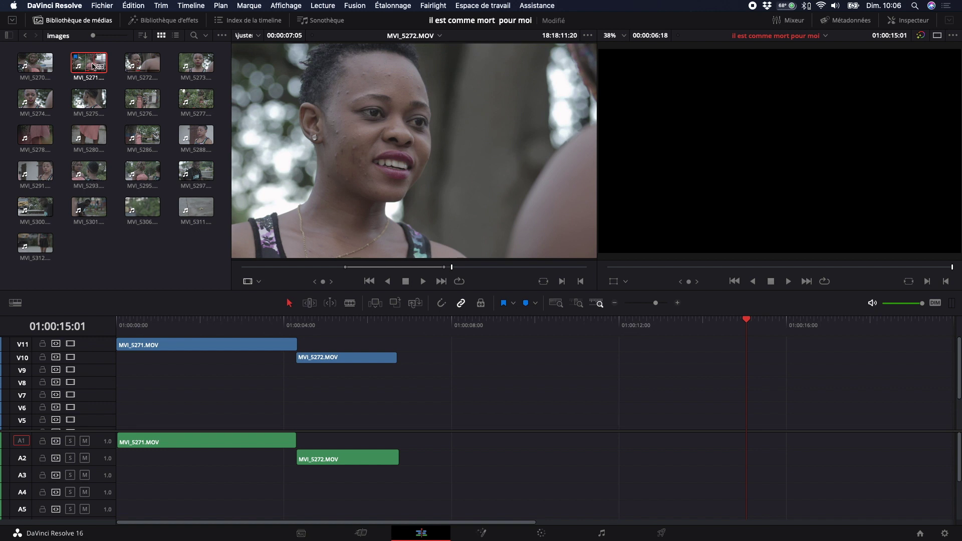
{"action": "double_click", "coordinate": [93, 65]}
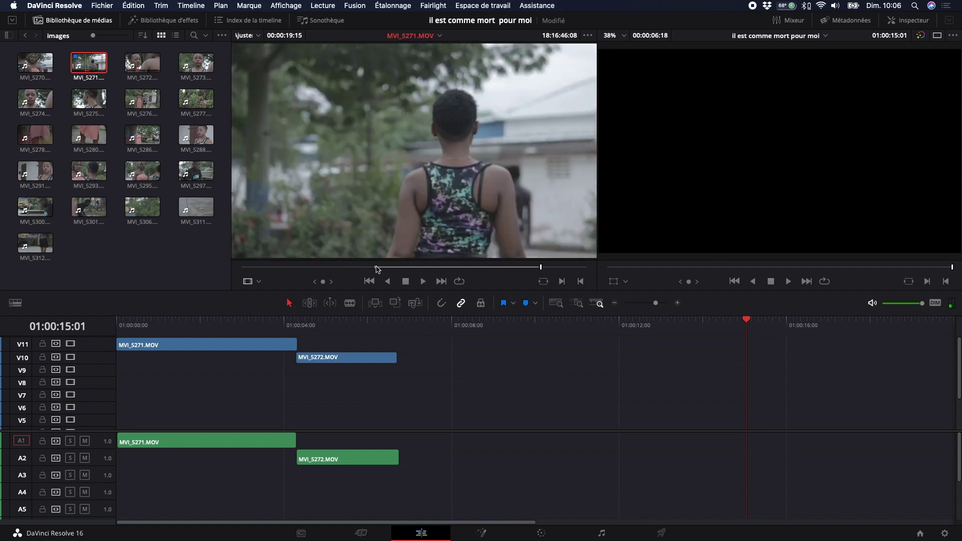
{"action": "left_click_drag", "start_coordinate": [542, 269], "coordinate": [380, 272]}
{"action": "key", "text": "space"}
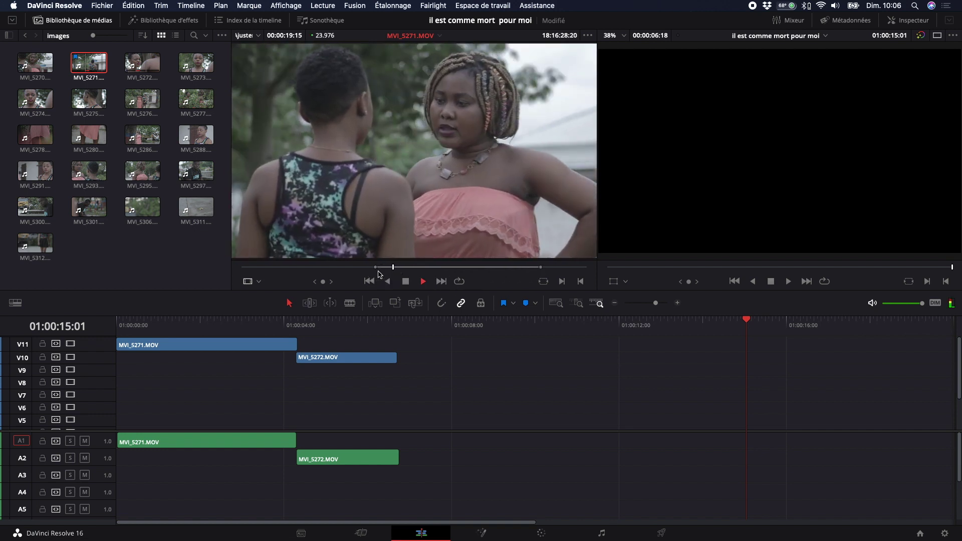
{"action": "key", "text": "XF86AudioRaiseVolume"}
{"action": "key", "text": "XF86AudioRaiseVolume"}
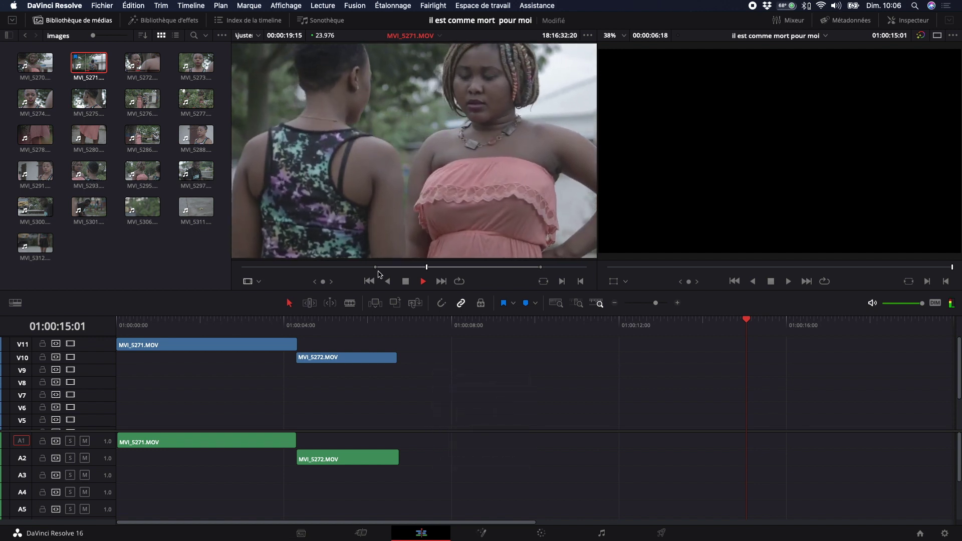
{"action": "key", "text": "space"}
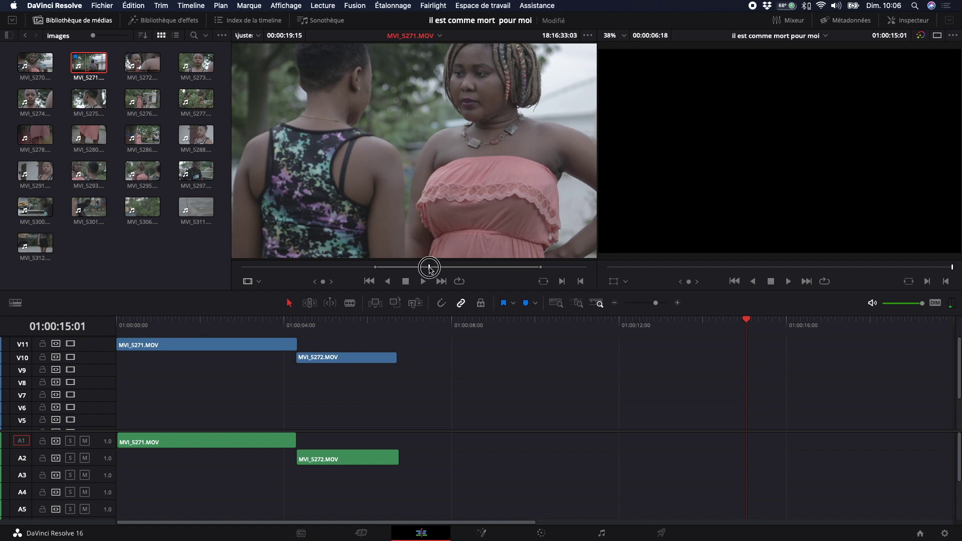
{"action": "left_click_drag", "start_coordinate": [430, 268], "coordinate": [428, 269]}
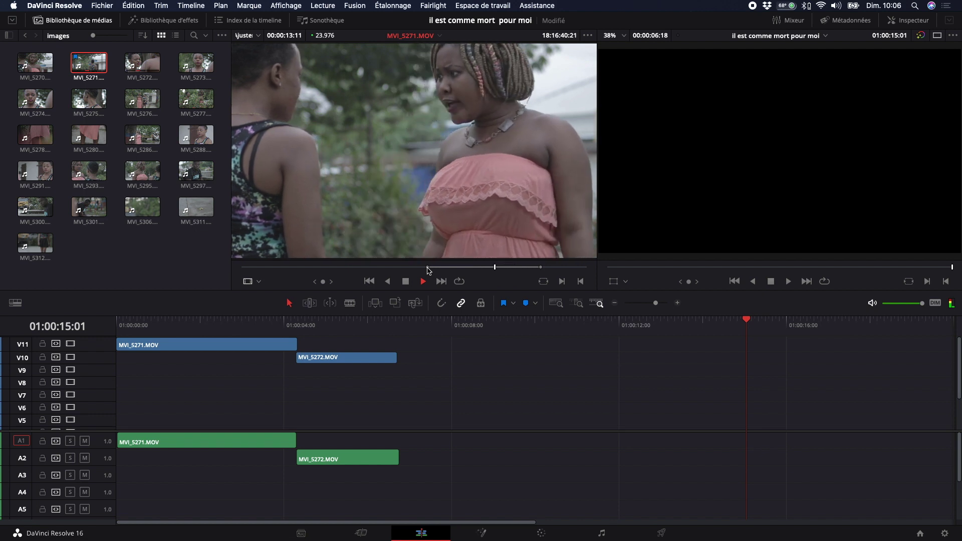
Step: Replay the MVI_5271.MOV source from around the new In point to find where the spoken line ends
{"action": "key", "text": "space"}
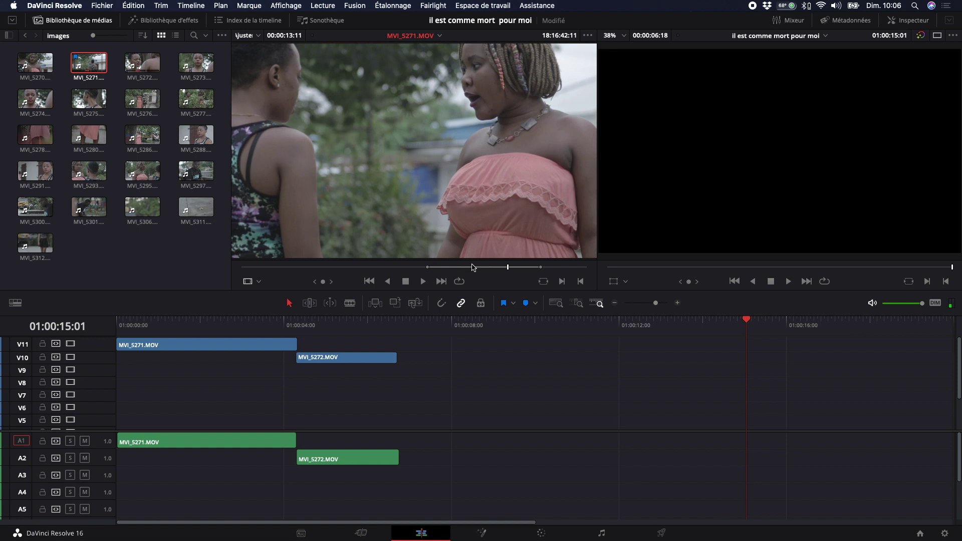
{"action": "left_click_drag", "start_coordinate": [468, 269], "coordinate": [457, 271]}
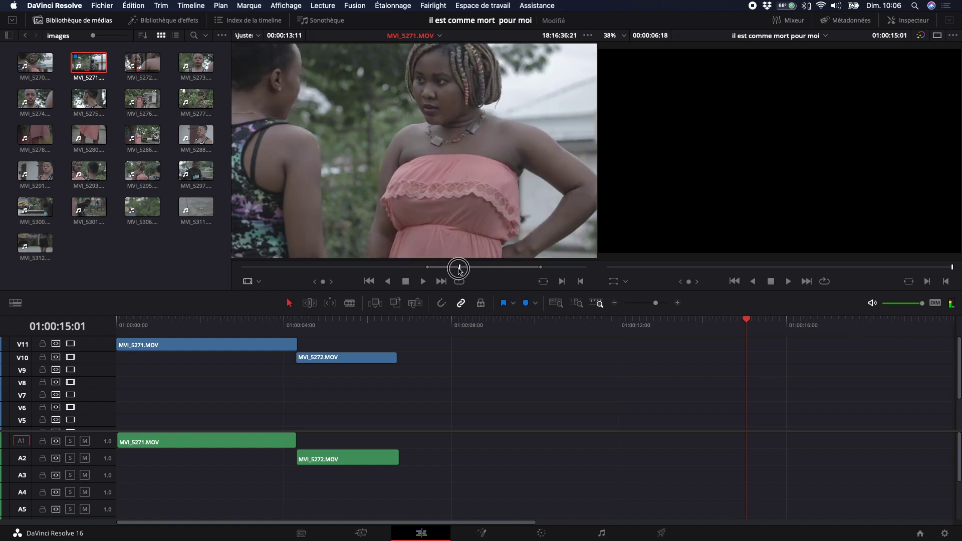
{"action": "key", "text": "space"}
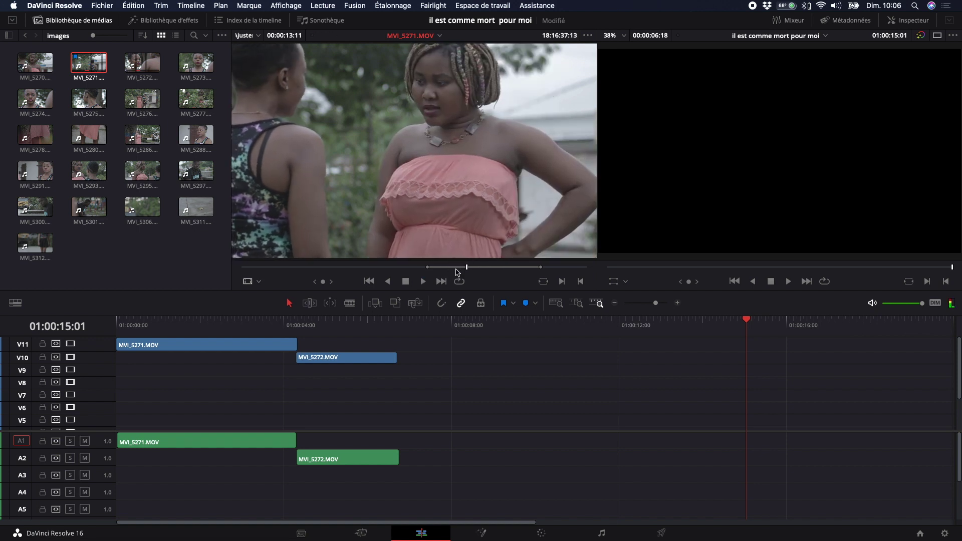
{"action": "left_click", "coordinate": [426, 267]}
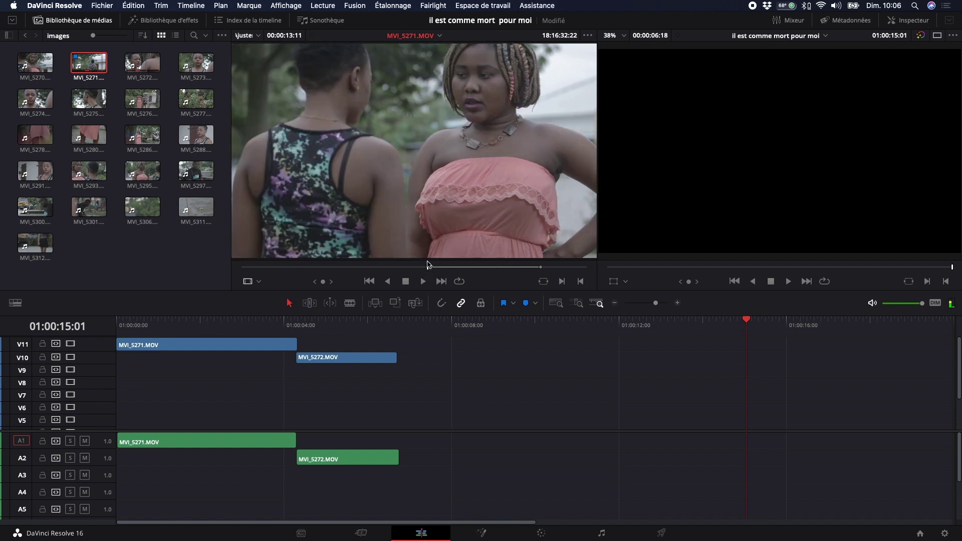
{"action": "key", "text": "space"}
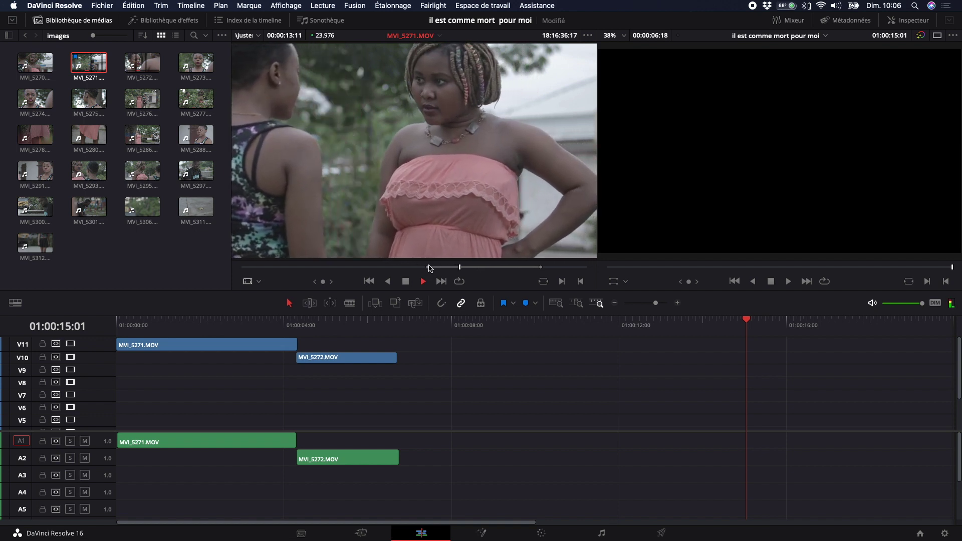
{"action": "left_click", "coordinate": [429, 267]}
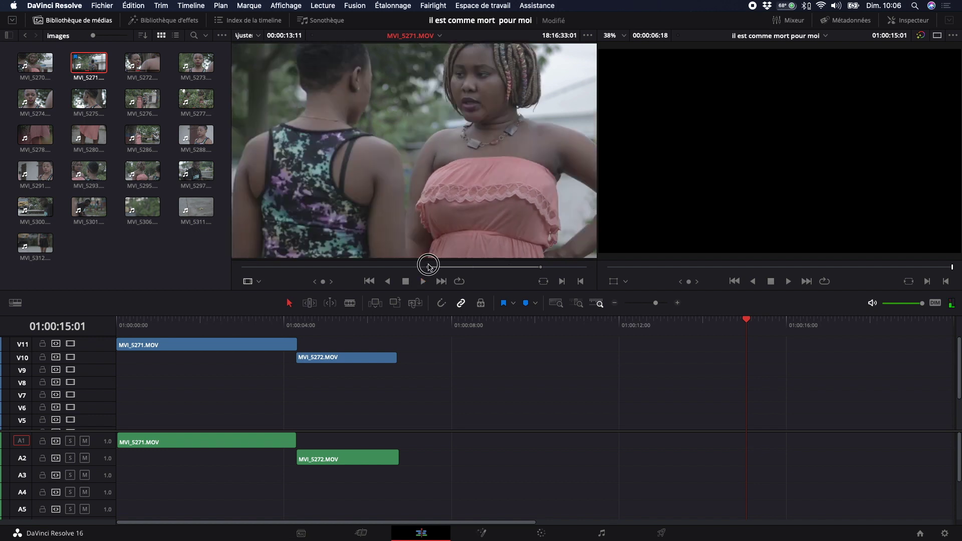
{"action": "left_click_drag", "start_coordinate": [429, 267], "coordinate": [433, 267]}
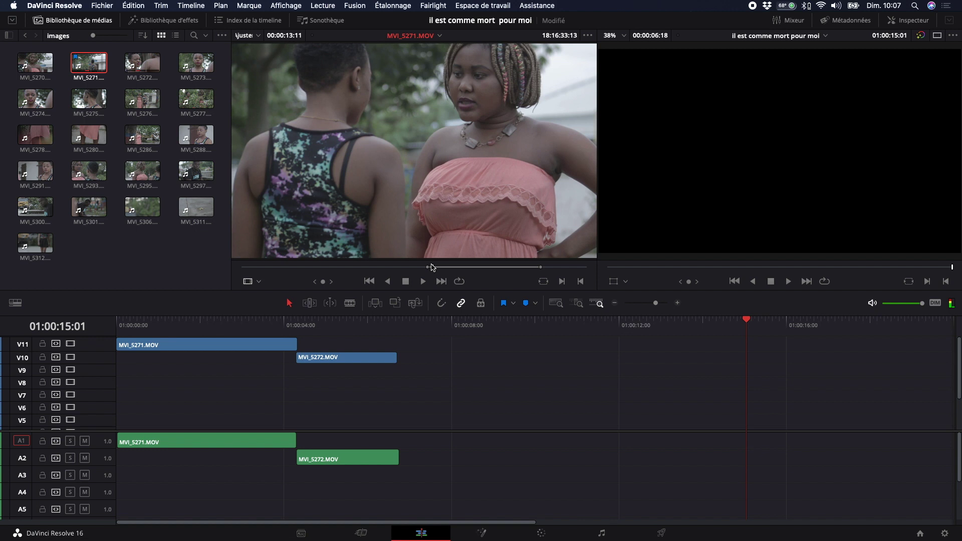
{"action": "left_click_drag", "start_coordinate": [430, 268], "coordinate": [429, 267]}
{"action": "key", "text": "space"}
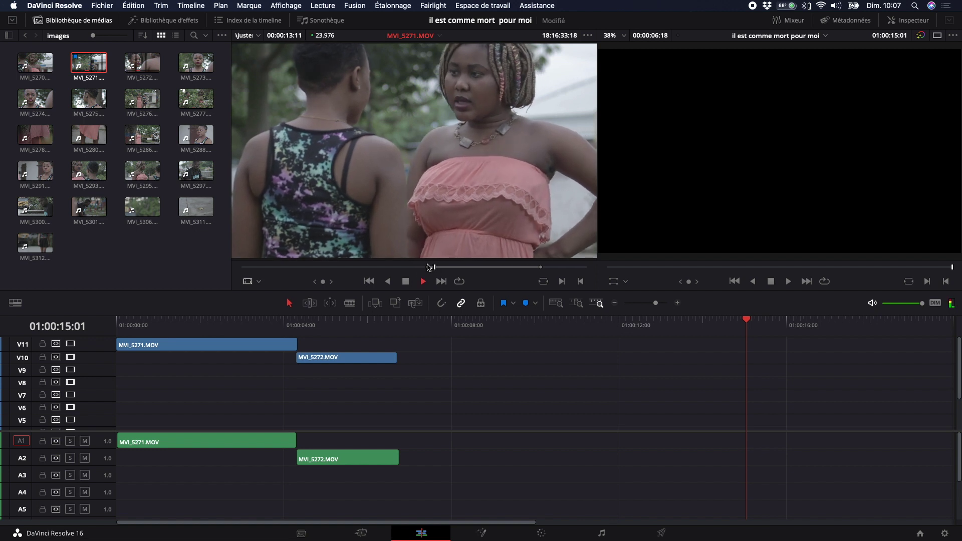
{"action": "key", "text": "space"}
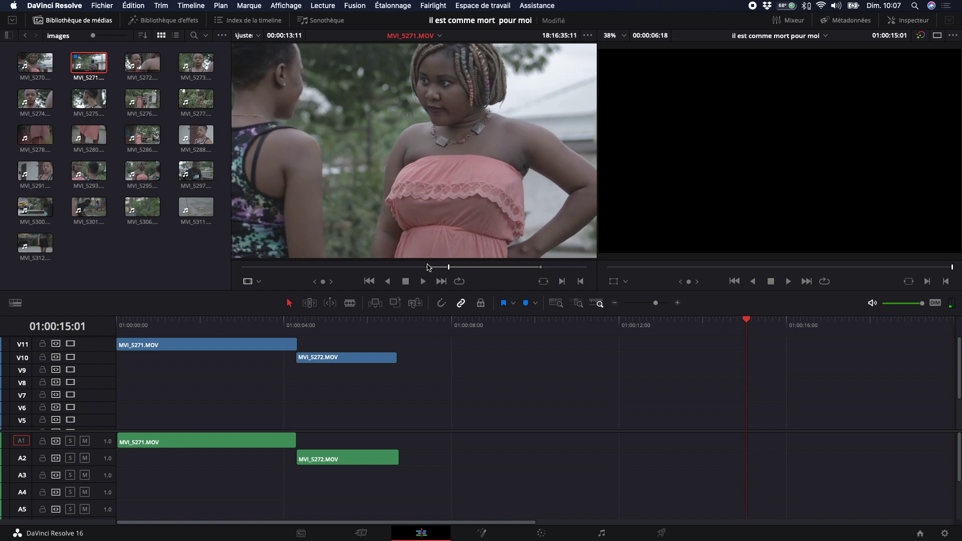
Step: Advance the MVI_5271.MOV source eight frames to 18:16:35:19 and mark the Out point there
{"action": "key", "text": "Right"}
{"action": "key", "text": "Right"}
{"action": "key", "text": "Right"}
{"action": "key", "text": "Right"}
{"action": "key", "text": "Right"}
{"action": "key", "text": "Right"}
{"action": "key", "text": "Right"}
{"action": "key", "text": "Right"}
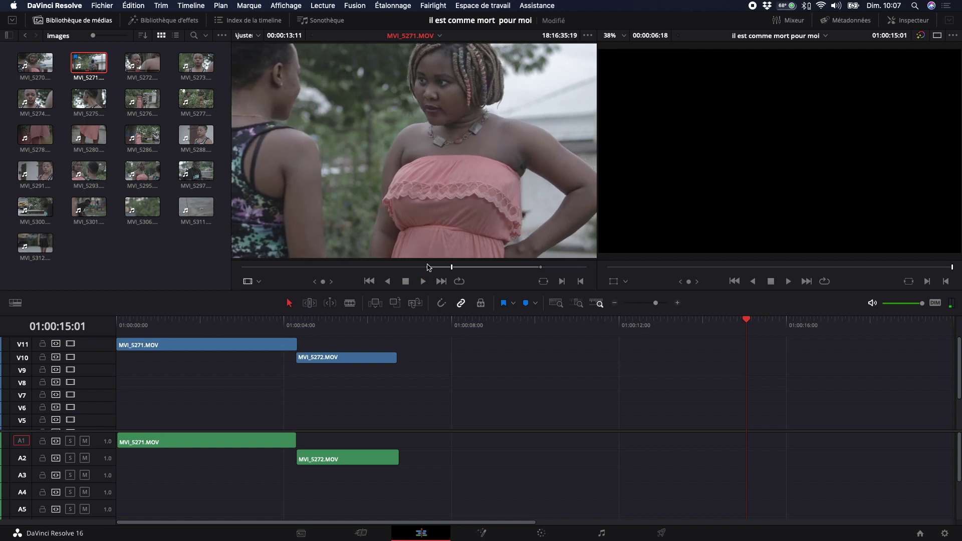
{"action": "key", "text": "o"}
Step: Add the marked MVI_5271.MOV range's video to V10 and its audio to A3, both directly after MVI_5272.MOV
{"action": "mouse_move", "coordinate": [413, 245]}
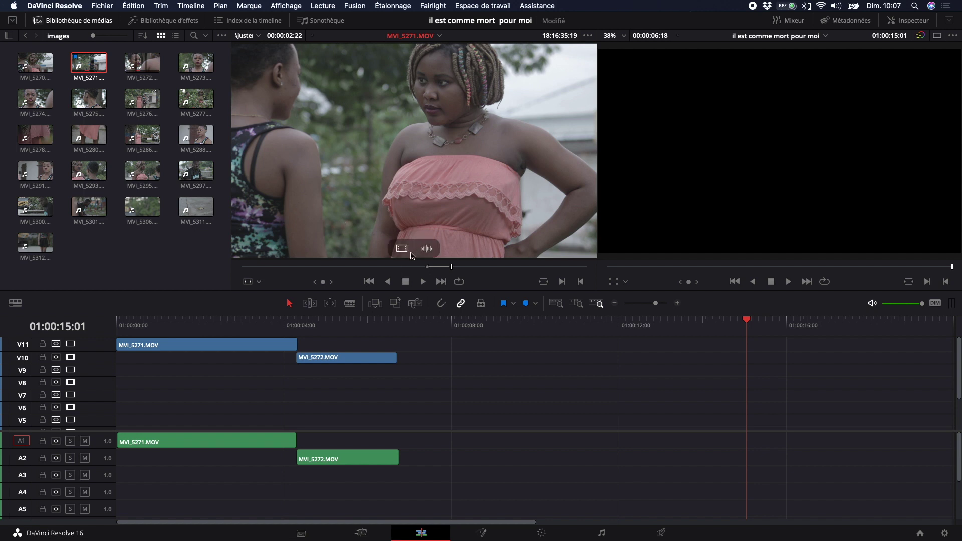
{"action": "left_click_drag", "start_coordinate": [401, 249], "coordinate": [398, 367]}
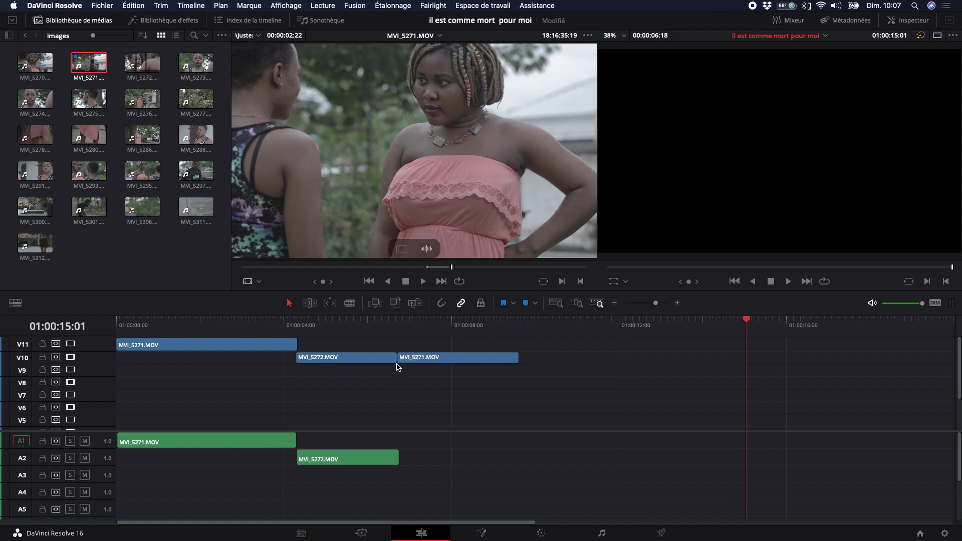
{"action": "left_click_drag", "start_coordinate": [424, 251], "coordinate": [421, 419]}
{"action": "scroll", "coordinate": [431, 466], "scroll_direction": "down", "scroll_amount": 2}
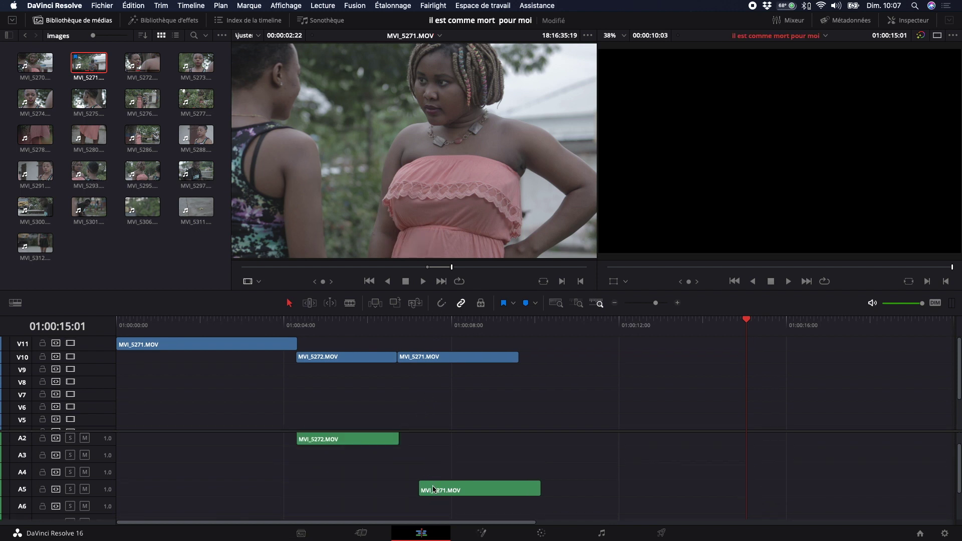
{"action": "left_click_drag", "start_coordinate": [434, 489], "coordinate": [412, 460]}
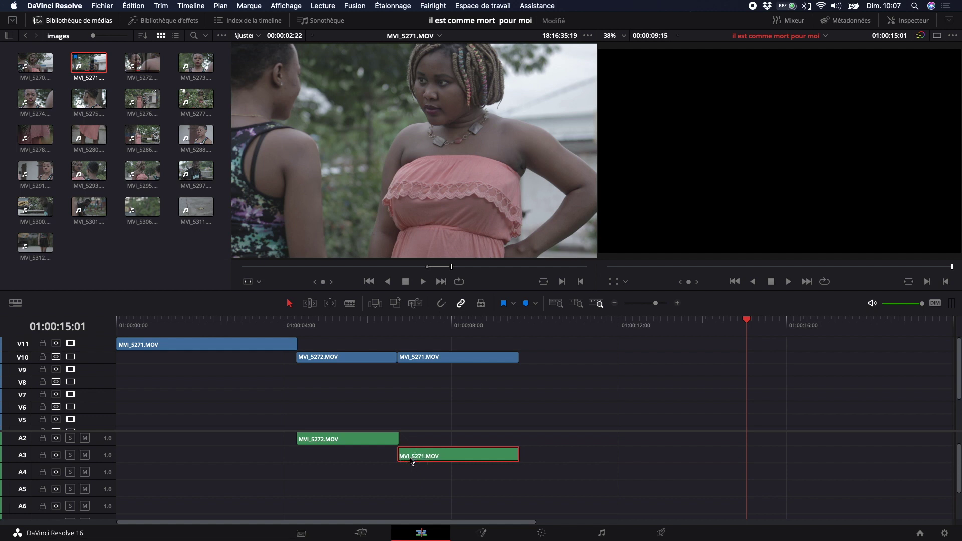
{"action": "scroll", "coordinate": [330, 447], "scroll_direction": "up", "scroll_amount": 2}
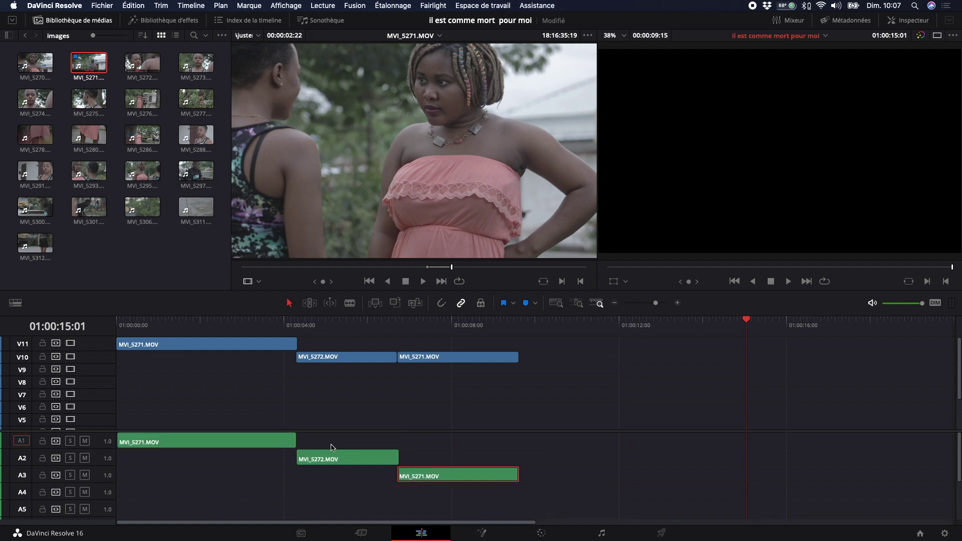
Step: Play the timeline across the cut from MVI_5272.MOV to the new MVI_5271.MOV range at about 01:00:06:18
{"action": "left_click", "coordinate": [400, 322]}
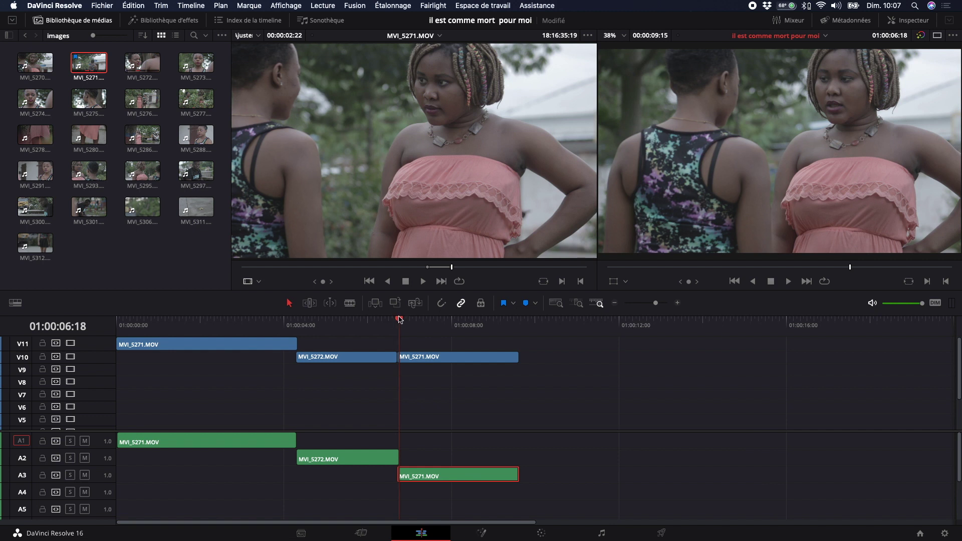
{"action": "left_click", "coordinate": [392, 320]}
{"action": "key", "text": "space"}
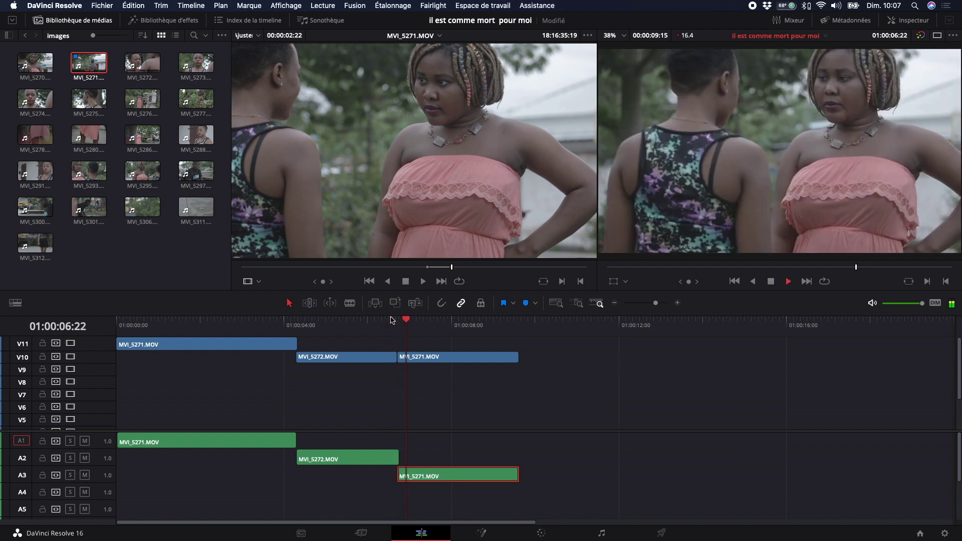
{"action": "left_click", "coordinate": [329, 320]}
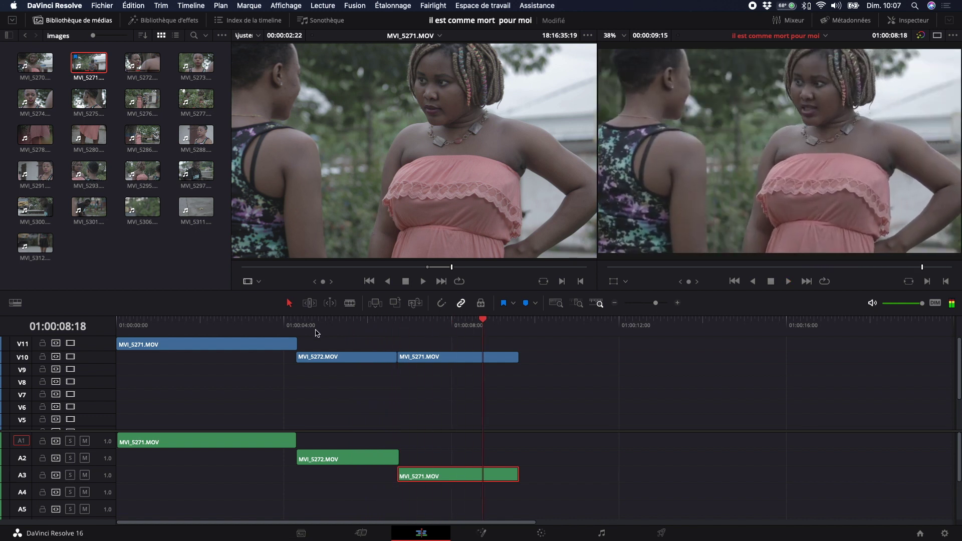
Step: Move the second MVI_5271.MOV video clip down to V9, starting at about 01:00:06:10, and play the overlap from 01:00:05:09
{"action": "left_click", "coordinate": [298, 321]}
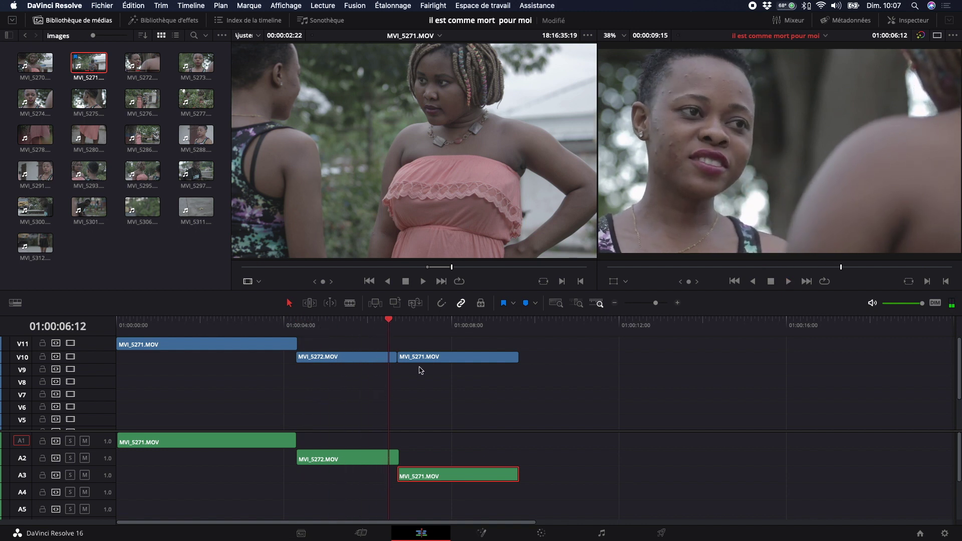
{"action": "left_click_drag", "start_coordinate": [423, 362], "coordinate": [410, 371]}
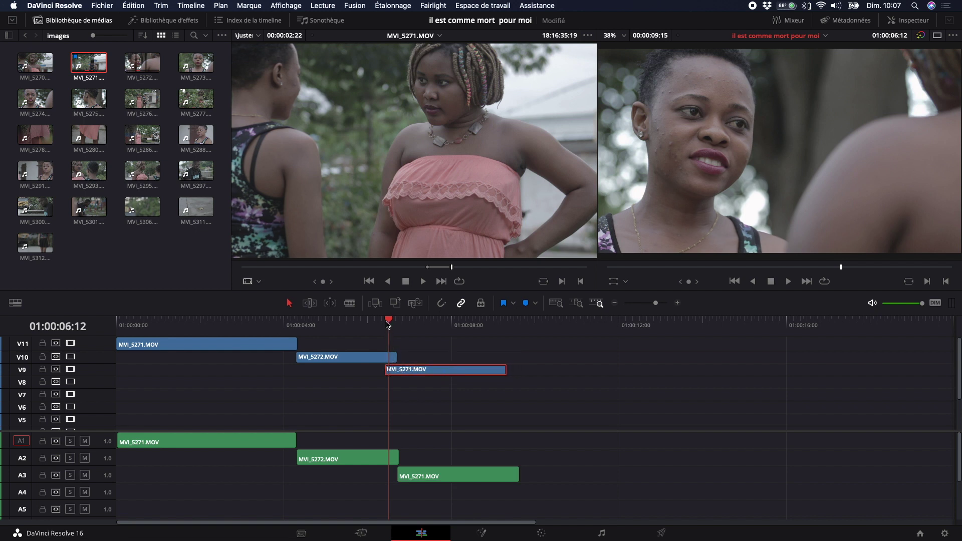
{"action": "left_click_drag", "start_coordinate": [387, 325], "coordinate": [341, 328]}
{"action": "key", "text": "space"}
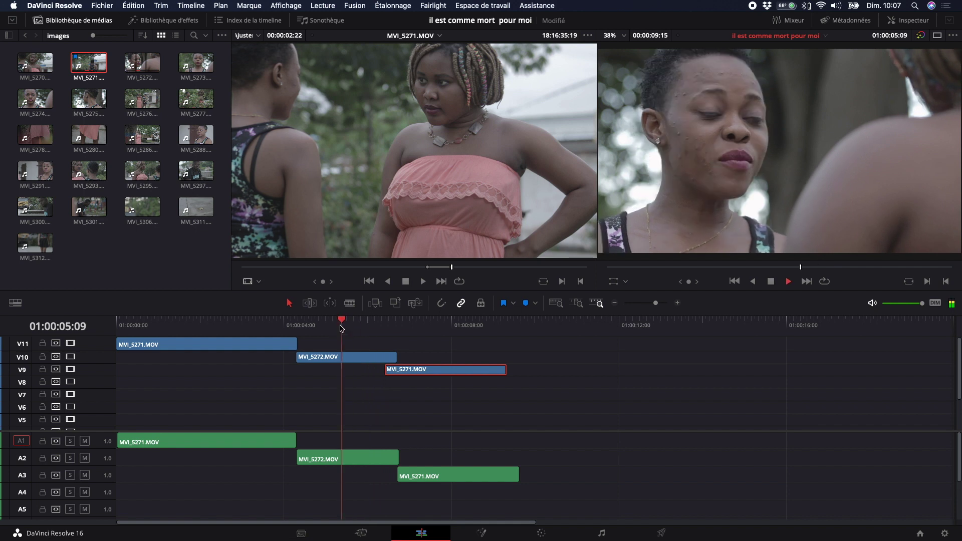
{"action": "key", "text": "space"}
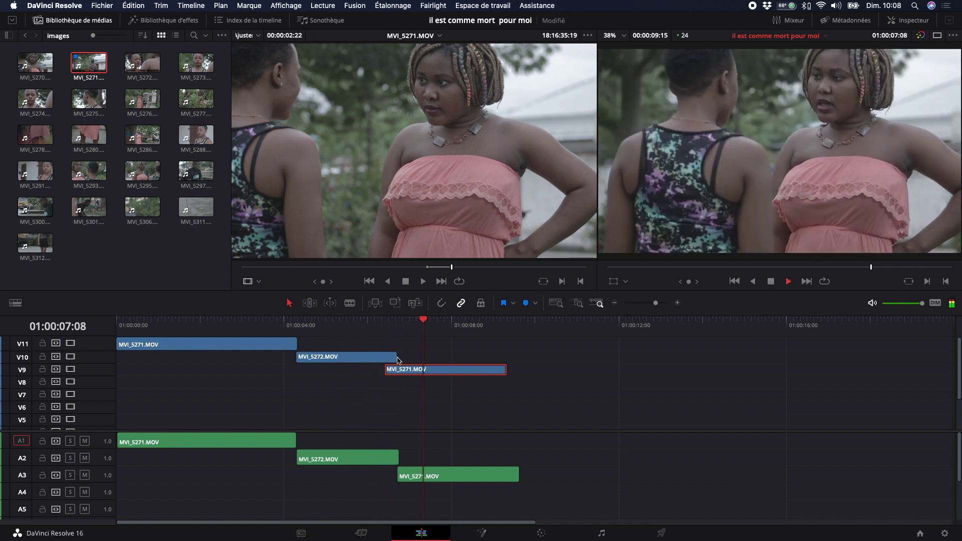
{"action": "key", "text": "space"}
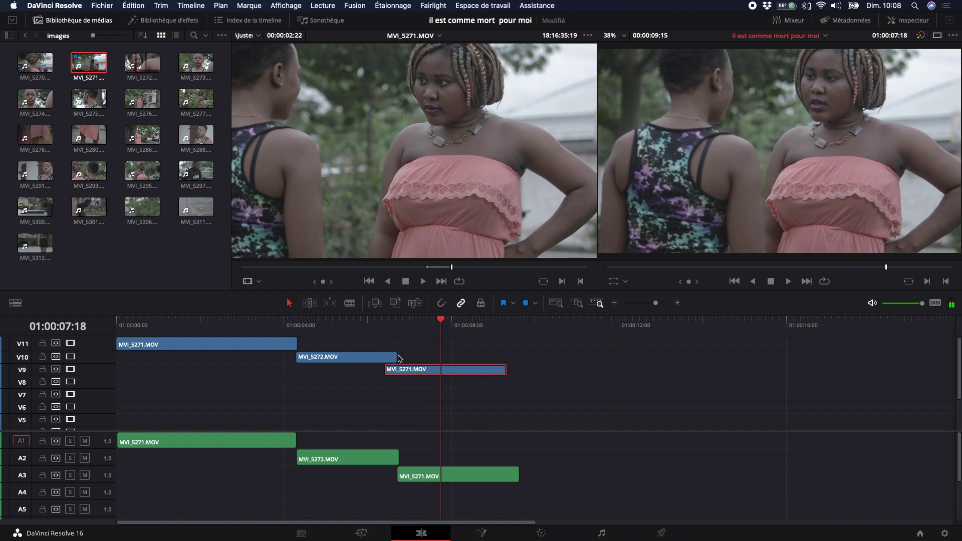
Step: Extend the end of the MVI_5272.MOV video on V10 to about 01:00:07:00 and replay the passage into MVI_5271.MOV
{"action": "left_click_drag", "start_coordinate": [395, 356], "coordinate": [409, 355]}
{"action": "key", "text": "slash"}
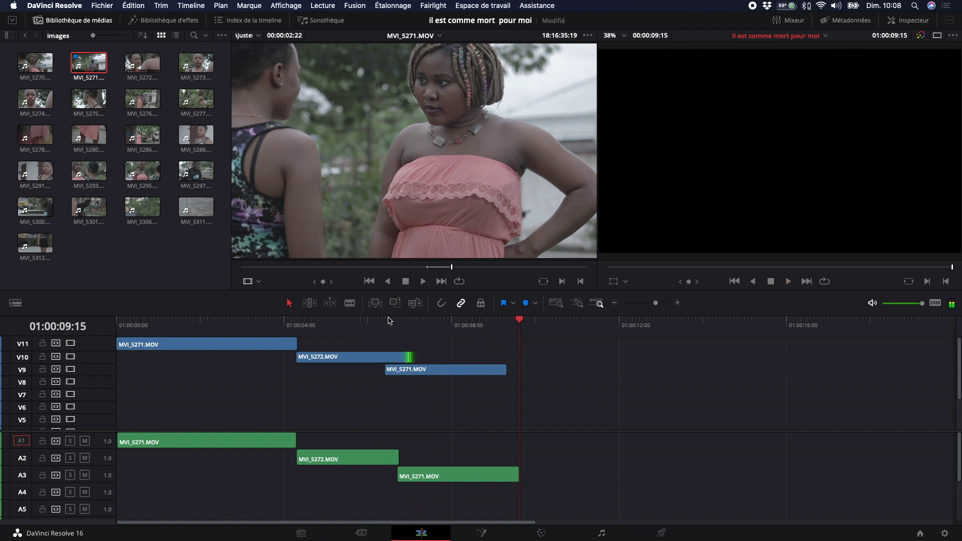
{"action": "left_click", "coordinate": [385, 325]}
{"action": "key", "text": "space"}
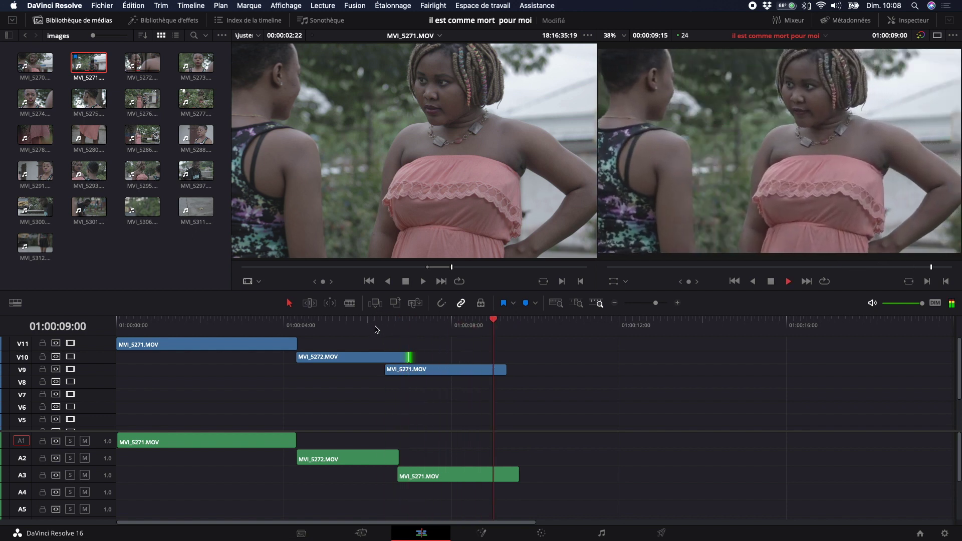
{"action": "left_click", "coordinate": [386, 323]}
{"action": "key", "text": "space"}
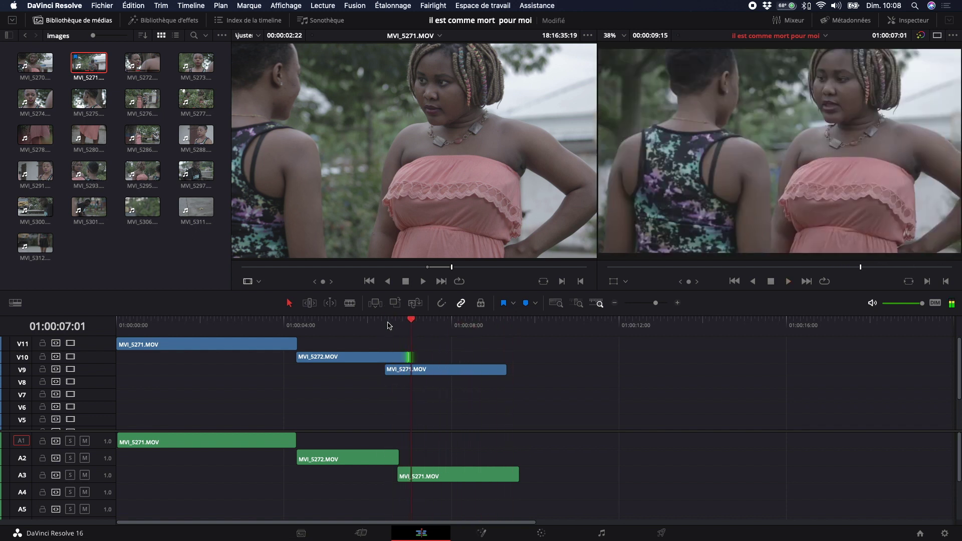
{"action": "left_click", "coordinate": [389, 325]}
{"action": "key", "text": "space"}
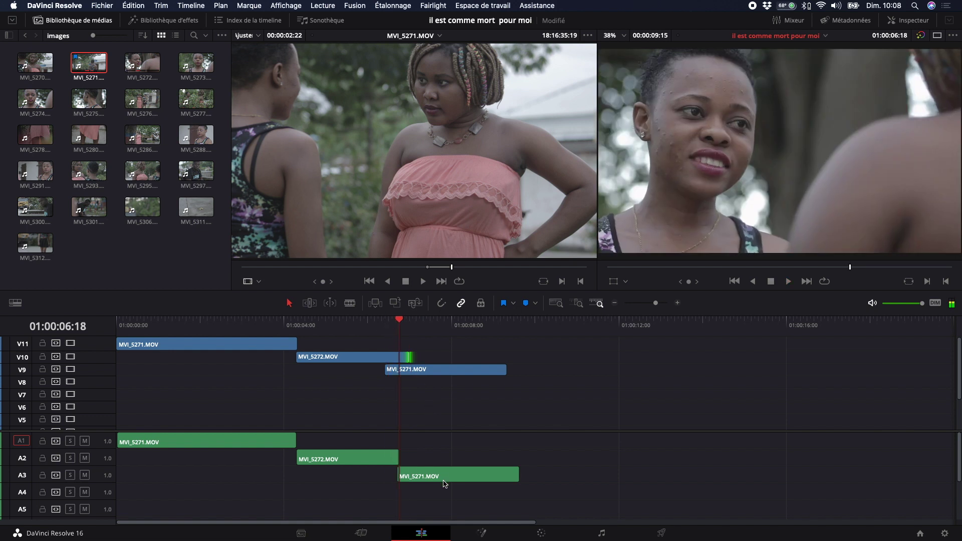
Step: Move the MVI_5271.MOV audio on A3 earlier to start at about 01:00:06:08, overlapping the MVI_5272.MOV audio, and play the transition
{"action": "left_click_drag", "start_coordinate": [440, 475], "coordinate": [429, 476]}
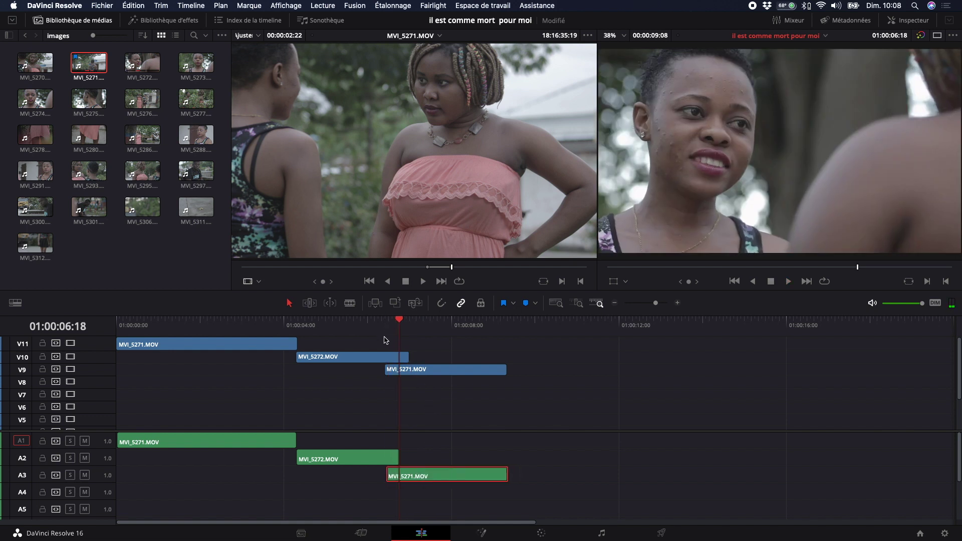
{"action": "left_click_drag", "start_coordinate": [405, 325], "coordinate": [387, 327]}
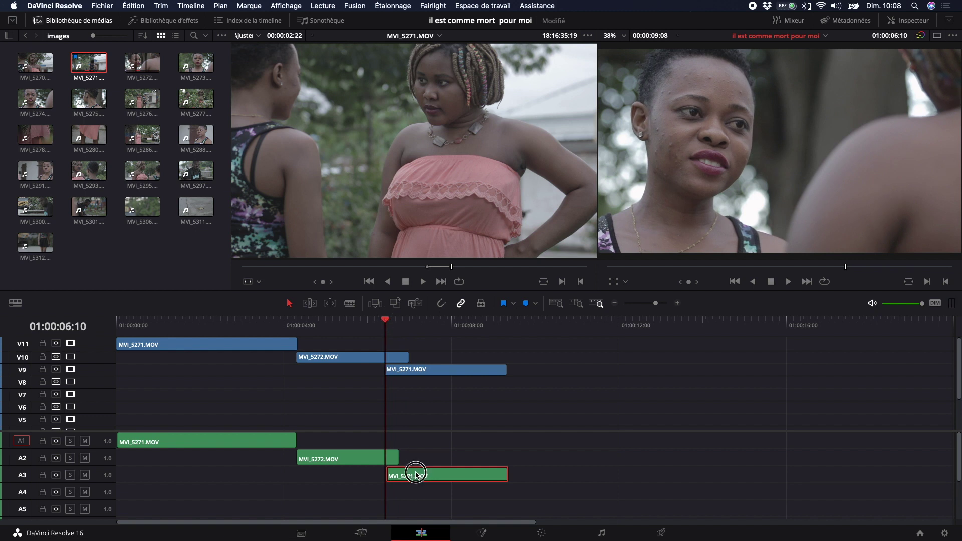
{"action": "left_click_drag", "start_coordinate": [415, 477], "coordinate": [414, 465]}
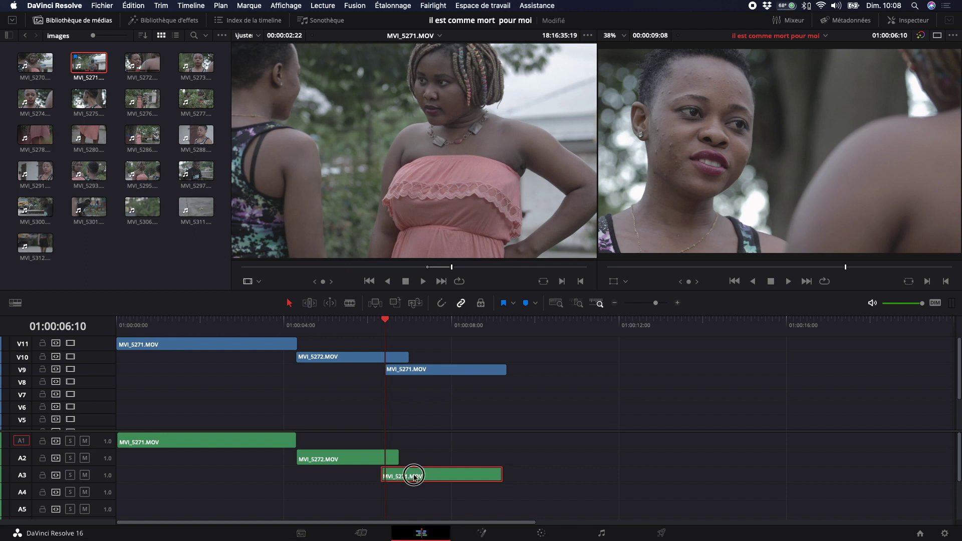
{"action": "left_click", "coordinate": [379, 322]}
{"action": "key", "text": "space"}
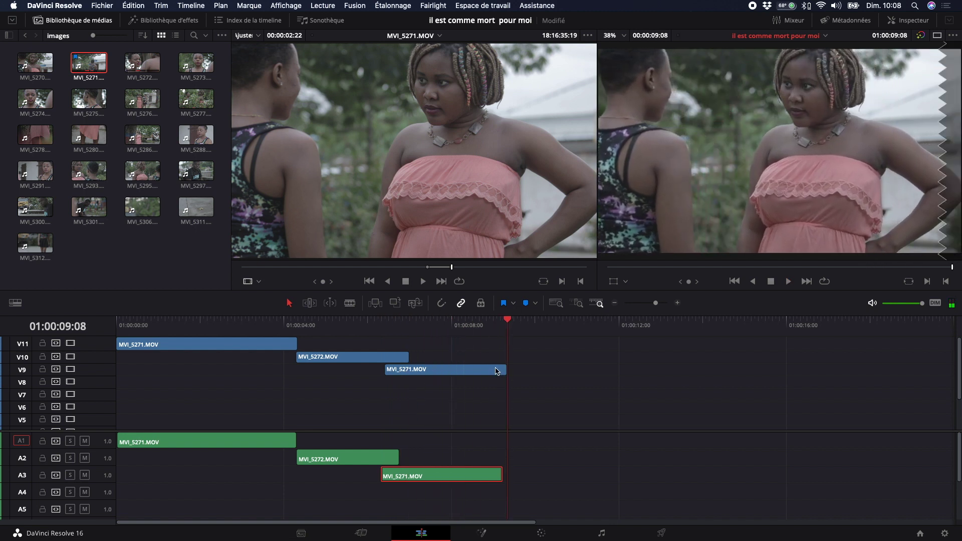
Step: Nudge the MVI_5271.MOV audio on A3 three frames later and compare its end closely with the V9 video clip
{"action": "key", "text": "period"}
{"action": "key", "text": "period"}
{"action": "key", "text": "period"}
{"action": "key", "text": "super+equal"}
{"action": "key", "text": "super+equal"}
{"action": "key", "text": "super+equal"}
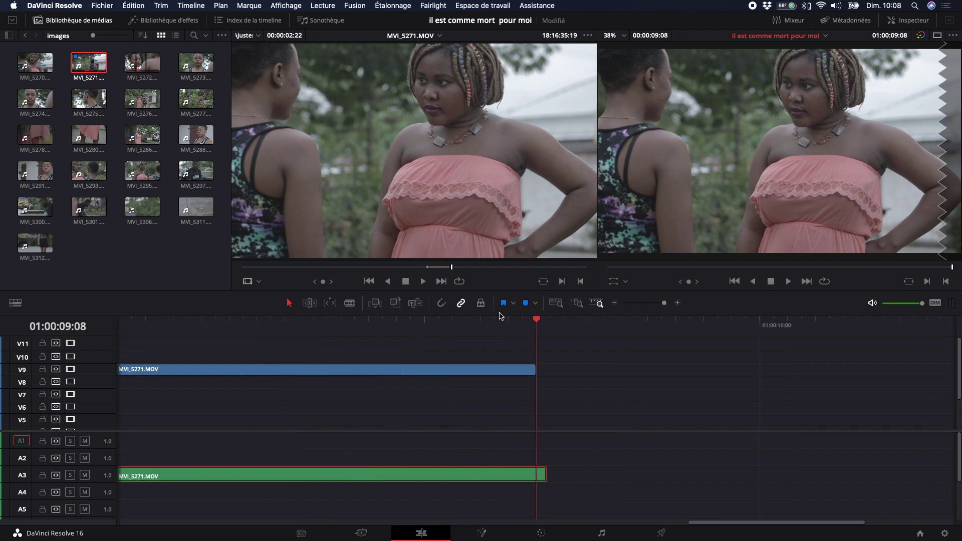
{"action": "key", "text": "super+minus"}
{"action": "key", "text": "super+minus"}
{"action": "key", "text": "super+minus"}
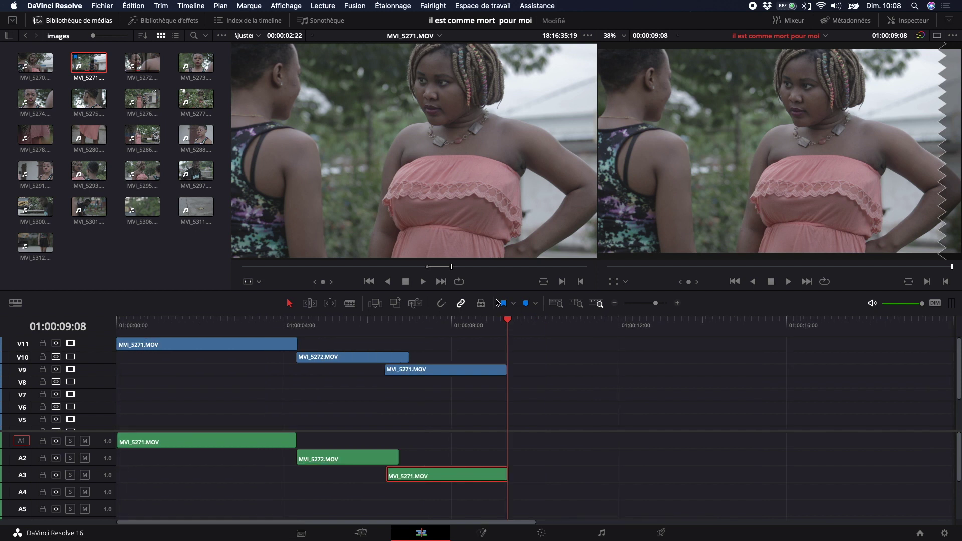
Step: Align the start of the MVI_5271.MOV audio on A3 exactly with its V9 video at 01:00:06:10
{"action": "left_click", "coordinate": [390, 322]}
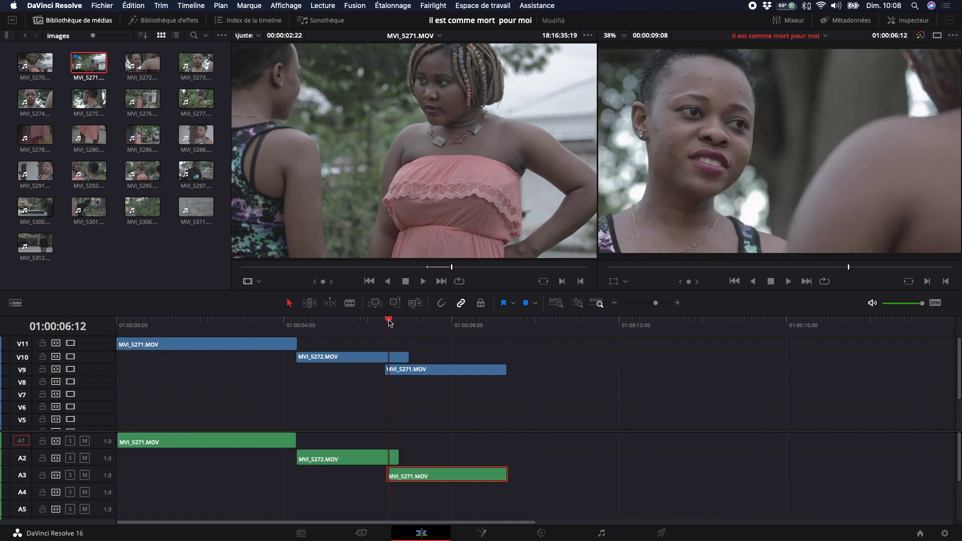
{"action": "key", "text": "super+equal"}
{"action": "key", "text": "super+equal"}
{"action": "key", "text": "super+equal"}
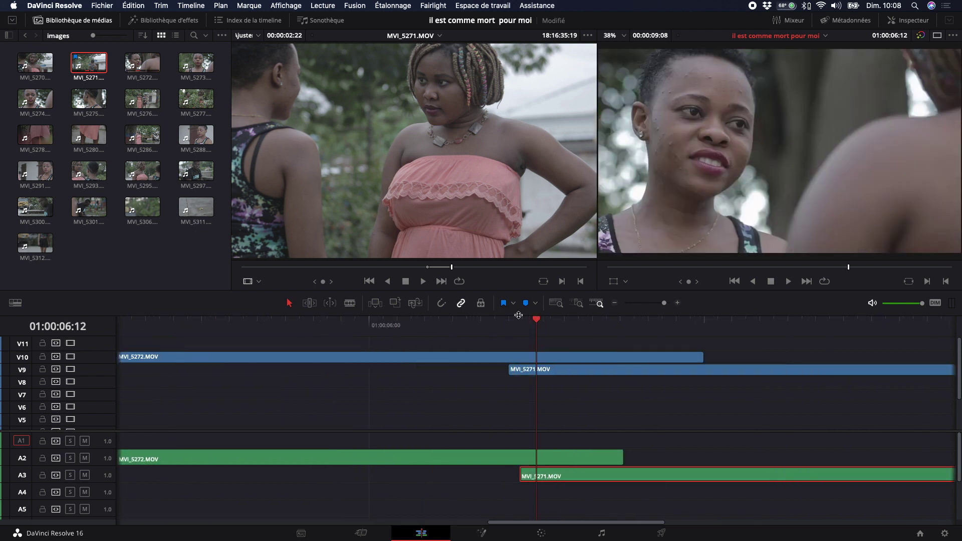
{"action": "left_click_drag", "start_coordinate": [535, 322], "coordinate": [508, 324]}
{"action": "key", "text": "super+b"}
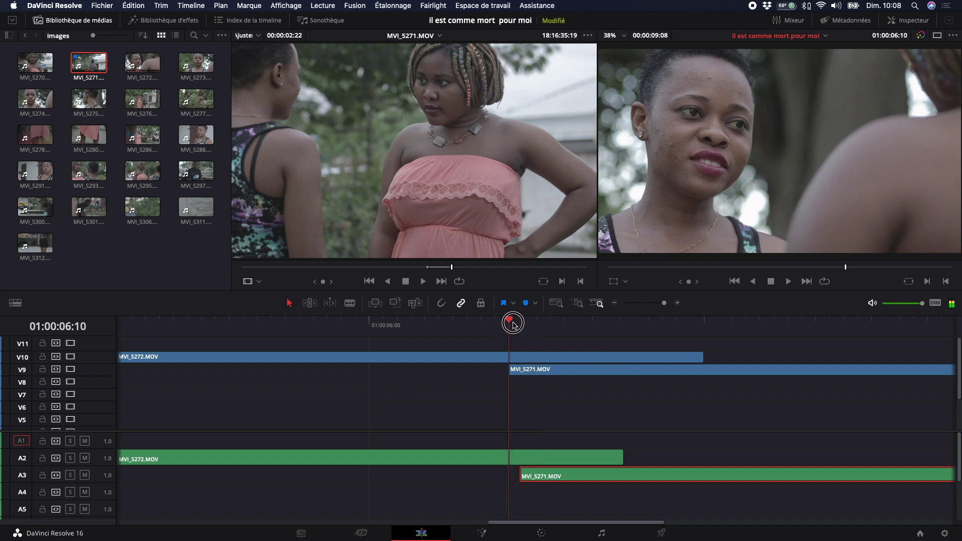
{"action": "left_click_drag", "start_coordinate": [557, 475], "coordinate": [546, 475]}
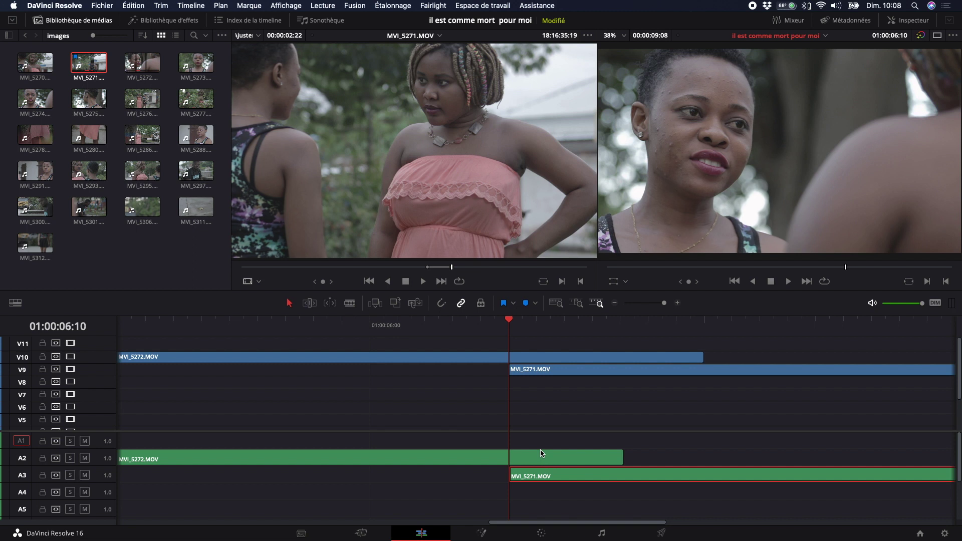
{"action": "scroll", "coordinate": [542, 454], "scroll_direction": "down", "scroll_amount": 4}
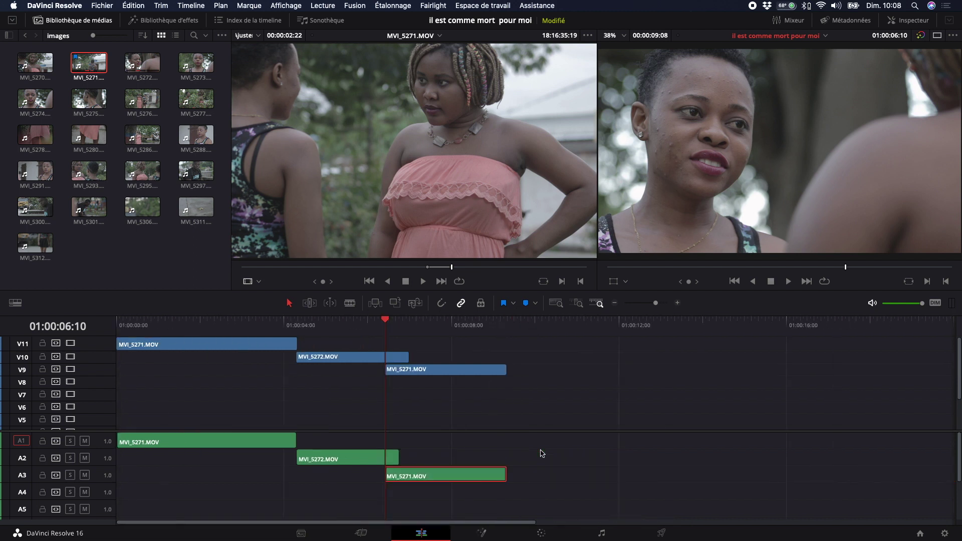
Step: Play the timeline through the overlapping MVI_5272.MOV and MVI_5271.MOV clips to review the synchronised transition
{"action": "left_click", "coordinate": [335, 329]}
{"action": "key", "text": "space"}
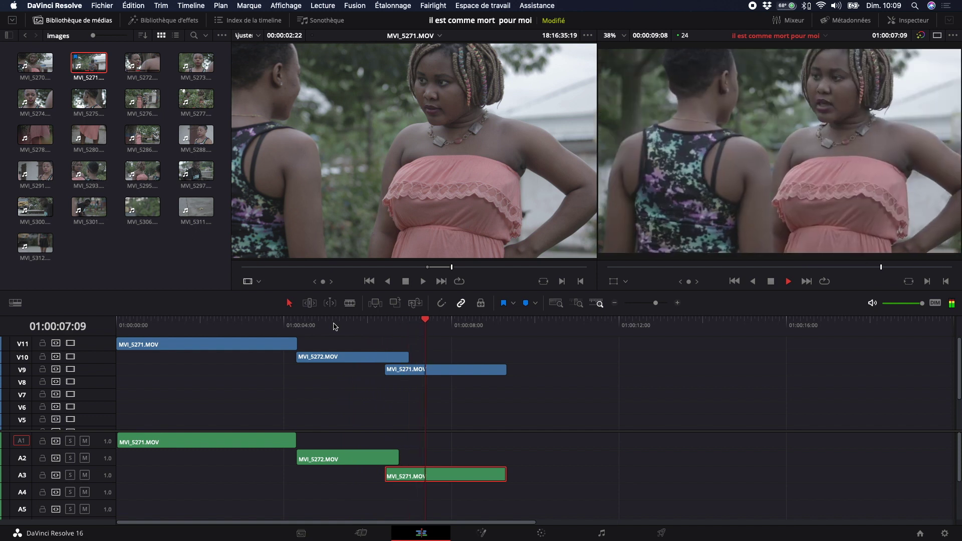
{"action": "left_click", "coordinate": [290, 324]}
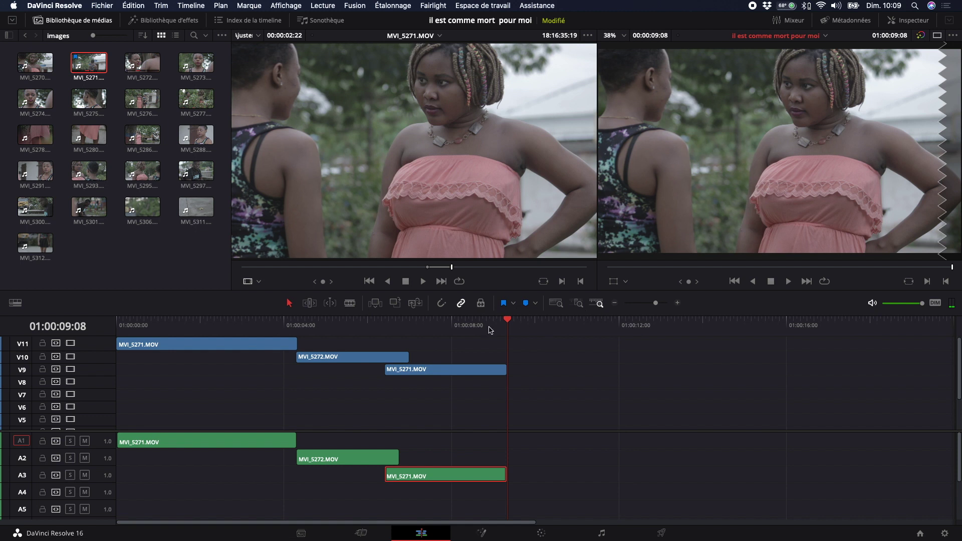
Step: Open MVI_5272.MOV in the source viewer and mark its spoken reply with In at 18:18:08:05 and Out at 18:18:12:04
{"action": "left_click", "coordinate": [140, 66]}
{"action": "double_click", "coordinate": [140, 65]}
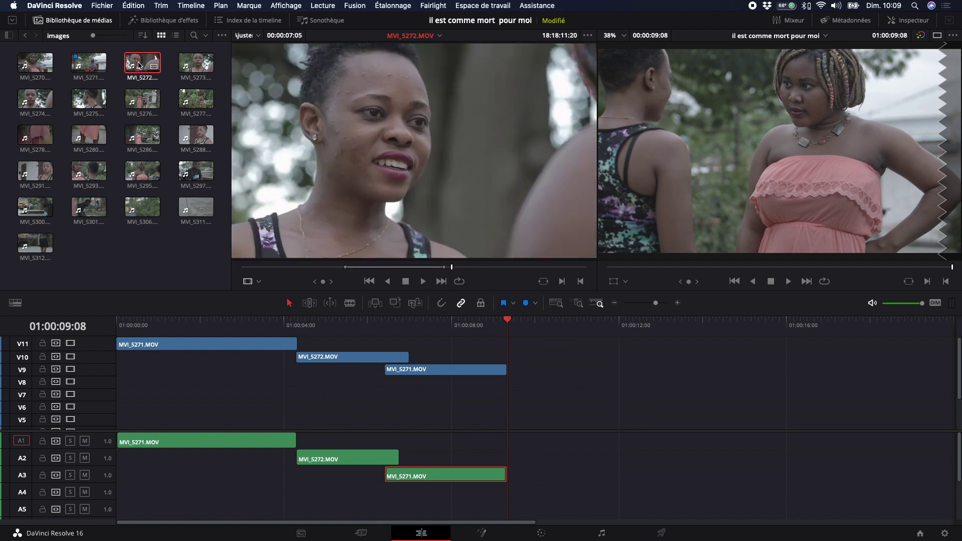
{"action": "left_click", "coordinate": [379, 270]}
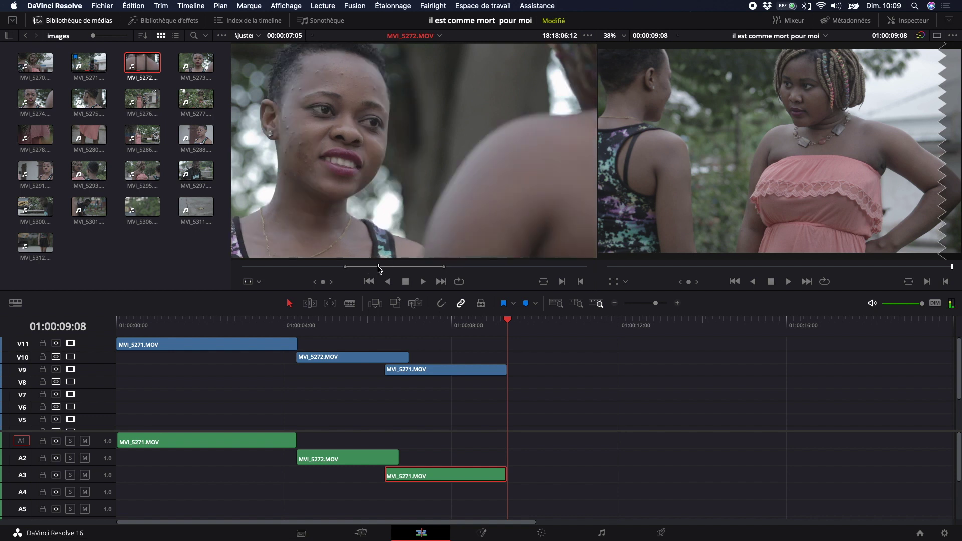
{"action": "left_click", "coordinate": [357, 270]}
{"action": "key", "text": "space"}
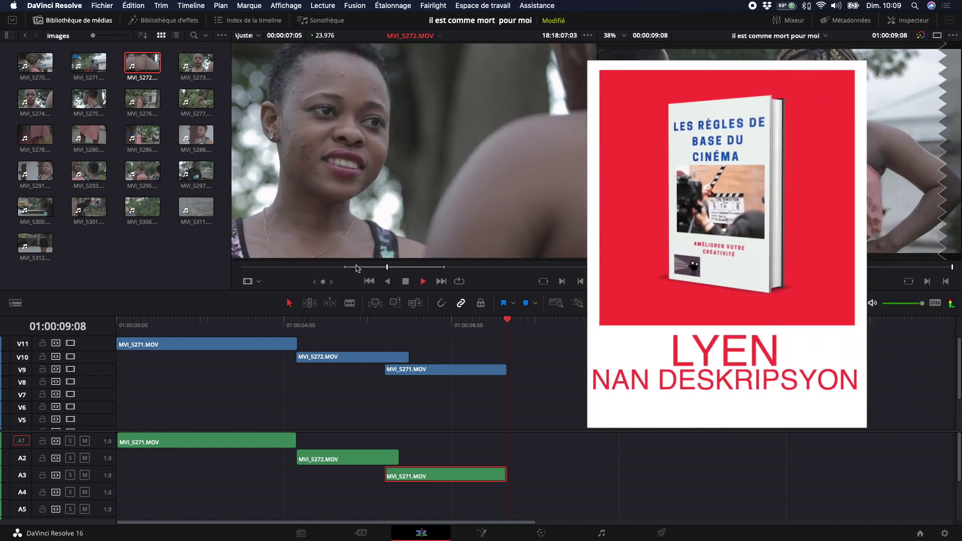
{"action": "key", "text": "space"}
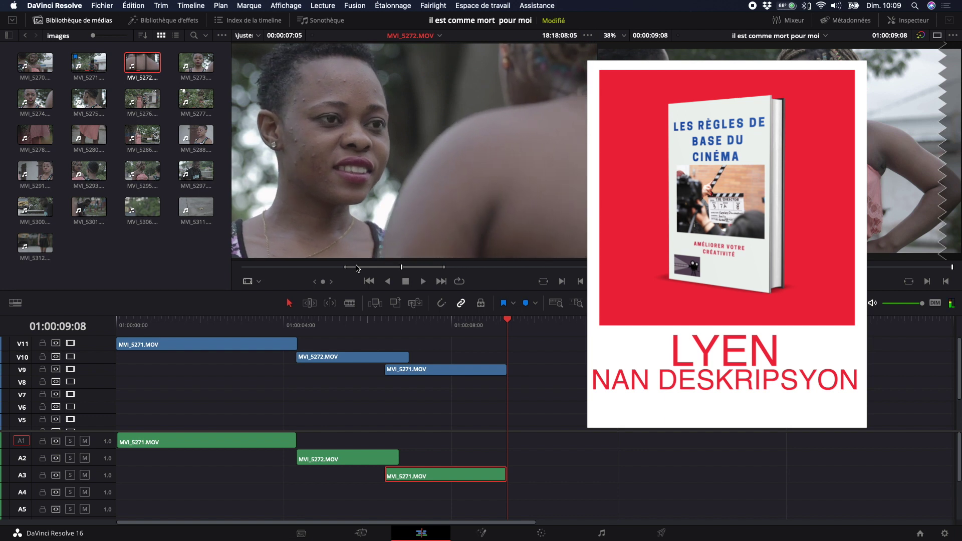
{"action": "key", "text": "space"}
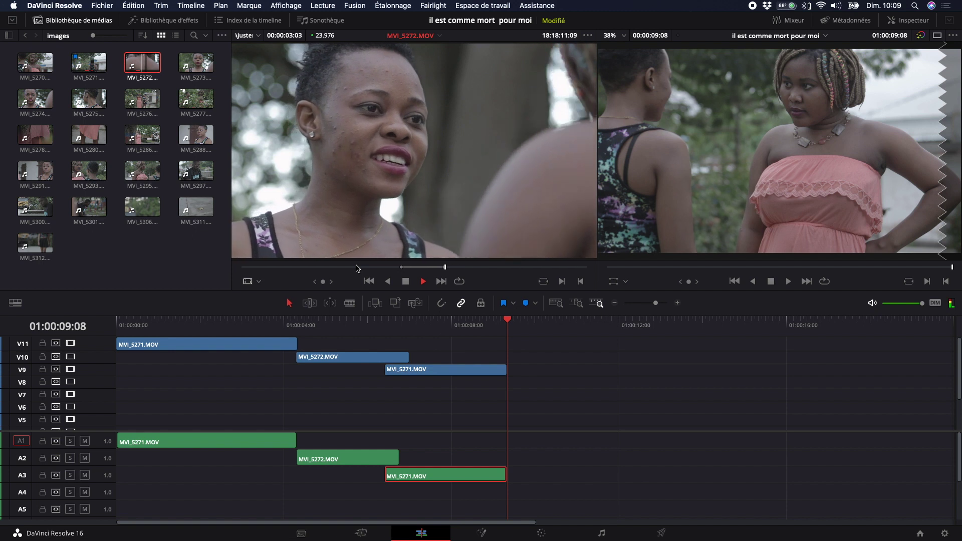
{"action": "key", "text": "space"}
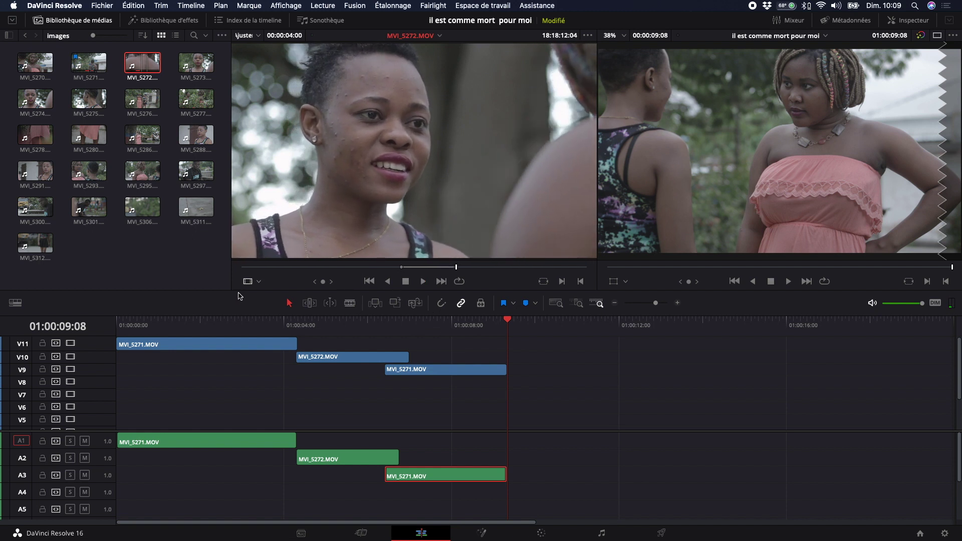
Step: Add only the video of the marked MVI_5272.MOV range to V8, starting at 01:00:09:08 right after the V9 clip
{"action": "mouse_move", "coordinate": [389, 254]}
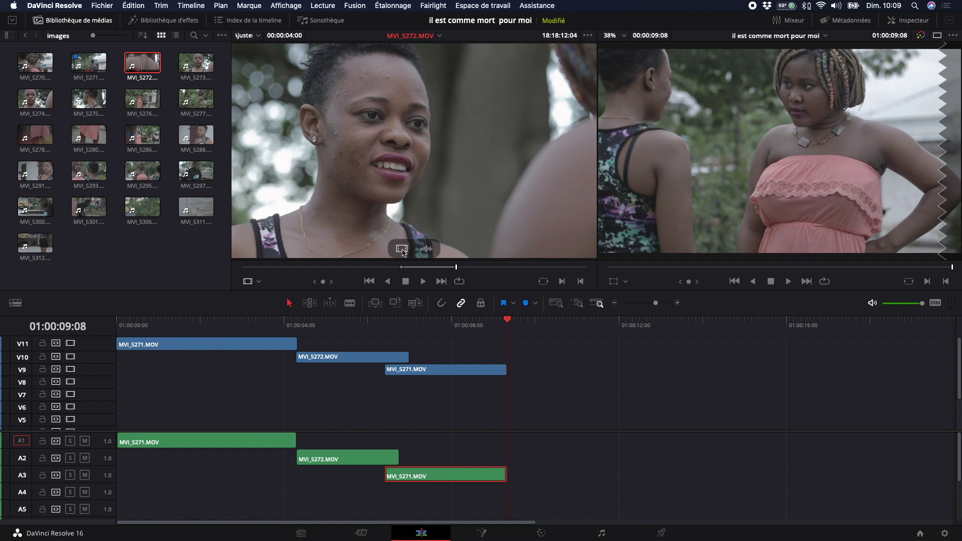
{"action": "left_click_drag", "start_coordinate": [402, 252], "coordinate": [501, 384]}
{"action": "left_click", "coordinate": [581, 385]}
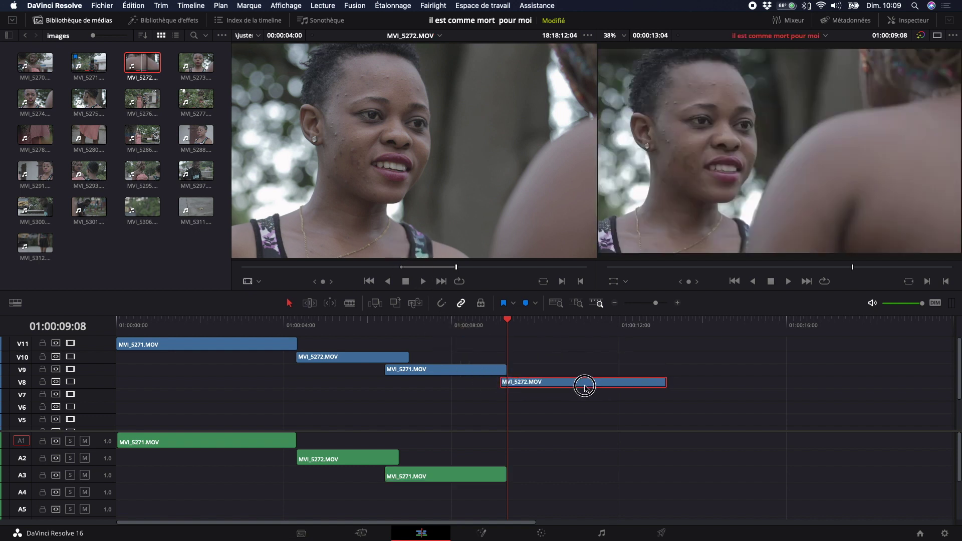
{"action": "left_click_drag", "start_coordinate": [585, 387], "coordinate": [586, 389]}
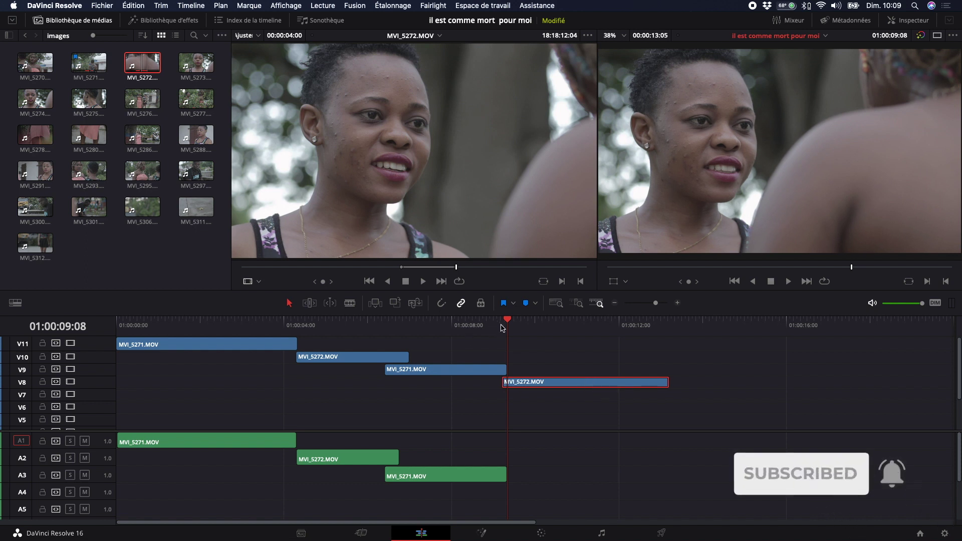
{"action": "left_click_drag", "start_coordinate": [521, 384], "coordinate": [525, 385]}
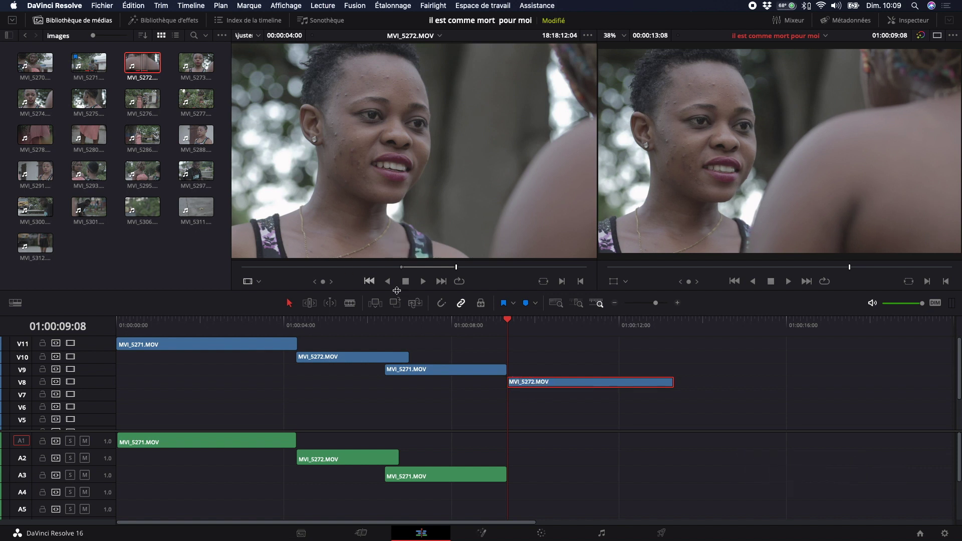
Step: Add only the audio of the marked MVI_5272.MOV range to A4, aligned with its V8 video at 01:00:09:08
{"action": "scroll", "coordinate": [505, 351], "scroll_direction": "up", "scroll_amount": 2}
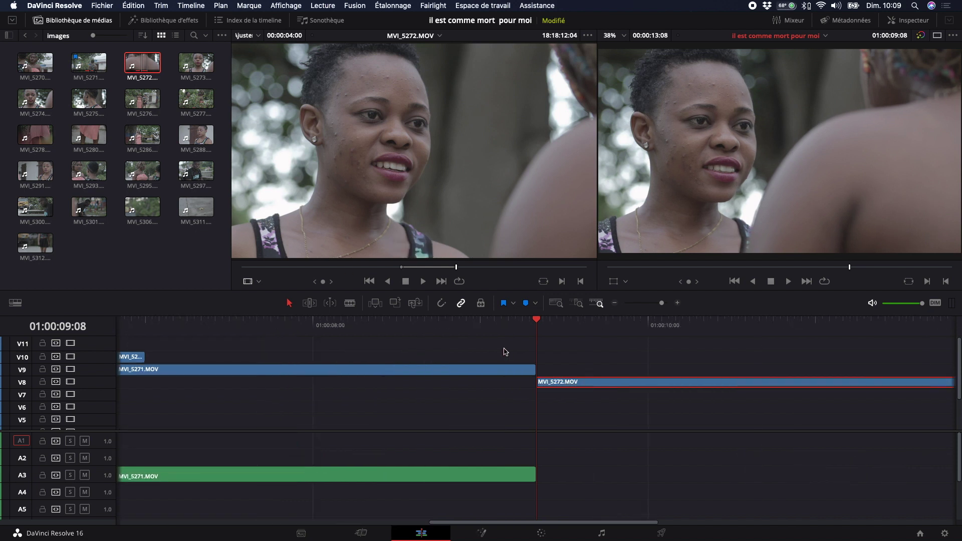
{"action": "scroll", "coordinate": [506, 351], "scroll_direction": "down", "scroll_amount": 1}
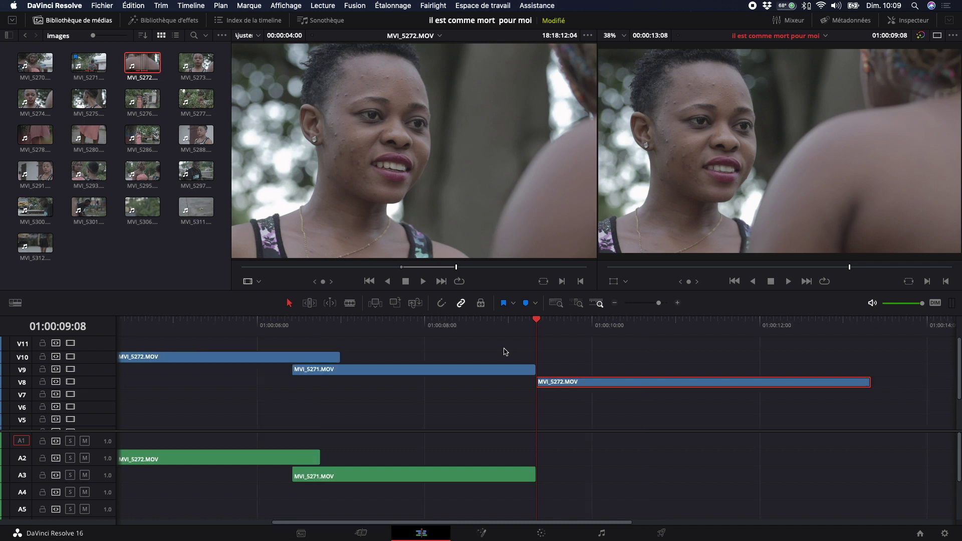
{"action": "mouse_move", "coordinate": [448, 195]}
{"action": "left_click_drag", "start_coordinate": [429, 251], "coordinate": [537, 493]}
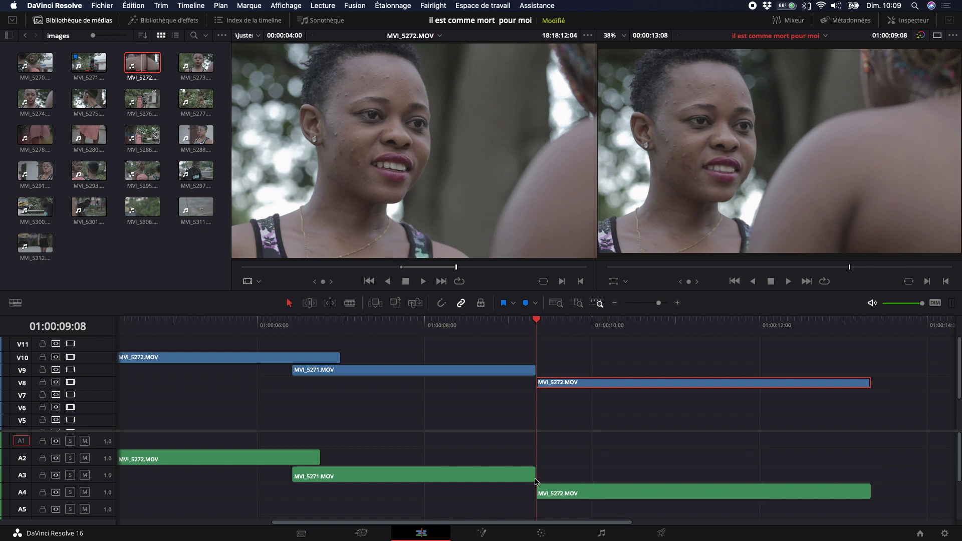
Step: Play the timeline across the cut from MVI_5271.MOV on V9 to MVI_5272.MOV on V8 to review the exchange
{"action": "scroll", "coordinate": [476, 396], "scroll_direction": "down", "scroll_amount": 3}
{"action": "scroll", "coordinate": [465, 386], "scroll_direction": "up", "scroll_amount": 3}
{"action": "scroll", "coordinate": [466, 384], "scroll_direction": "down", "scroll_amount": 5}
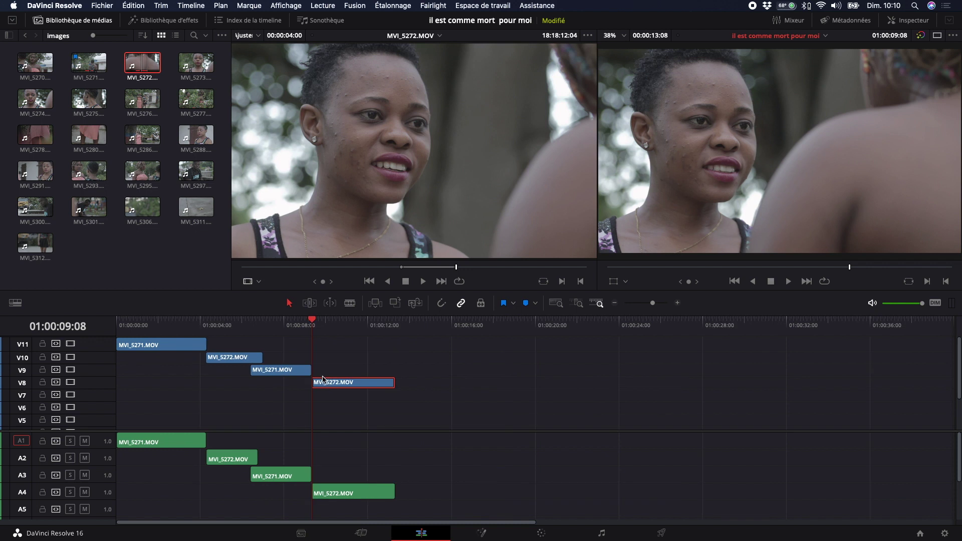
{"action": "scroll", "coordinate": [189, 444], "scroll_direction": "down", "scroll_amount": 1}
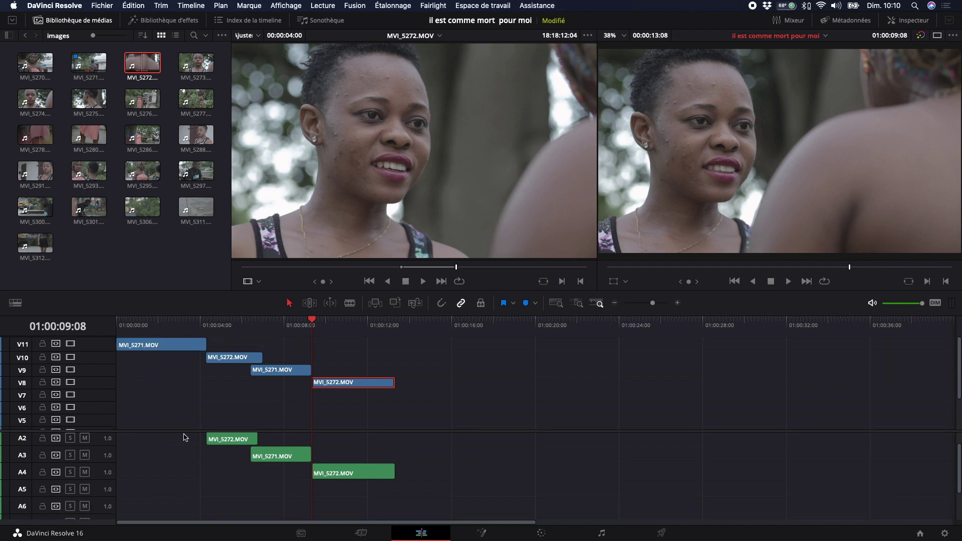
{"action": "key", "text": "space"}
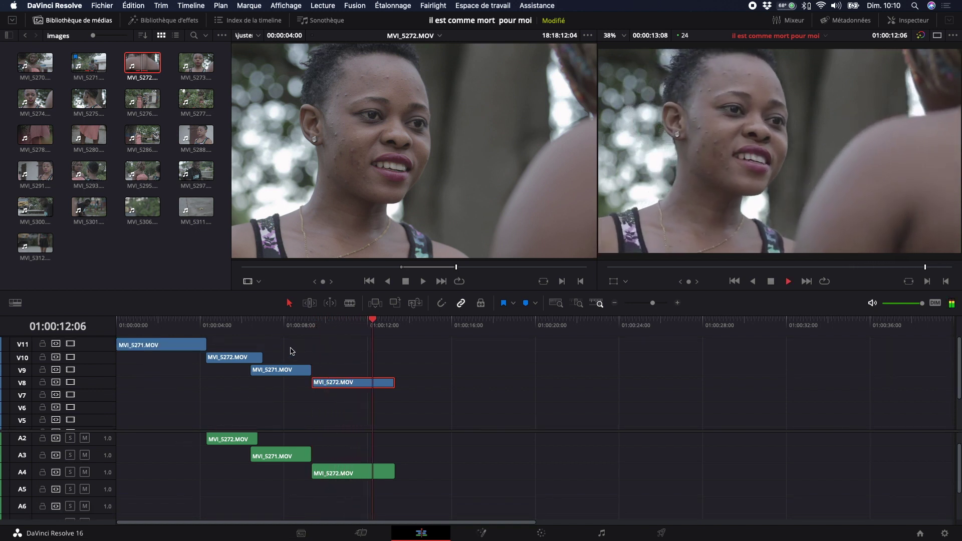
{"action": "key", "text": "space"}
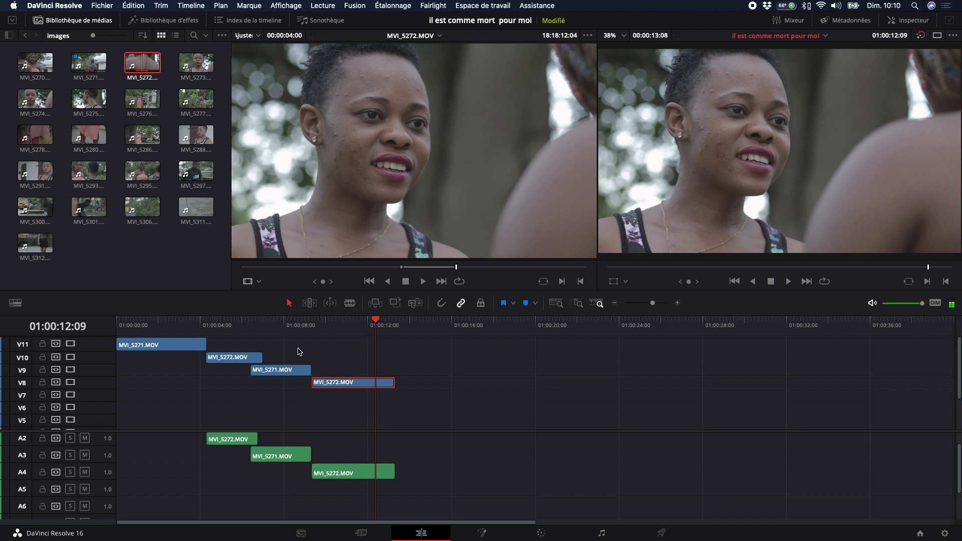
{"action": "left_click", "coordinate": [310, 322]}
{"action": "key", "text": "space"}
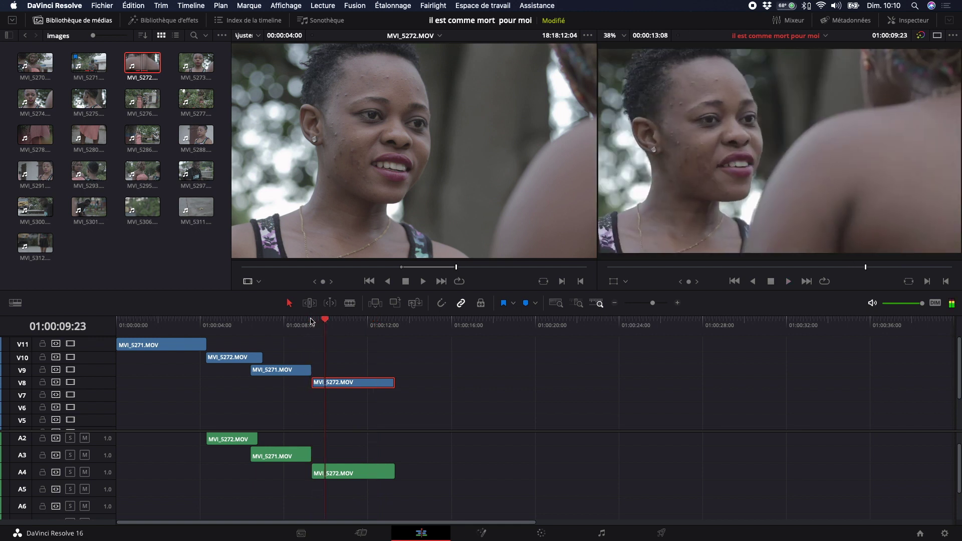
{"action": "left_click", "coordinate": [302, 323]}
{"action": "key", "text": "super+equal"}
{"action": "key", "text": "super+equal"}
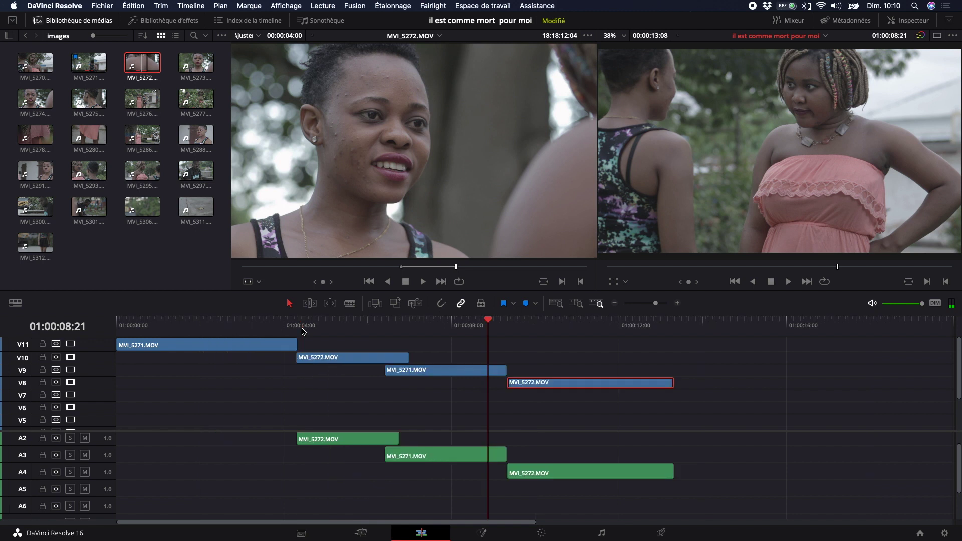
{"action": "key", "text": "super+equal"}
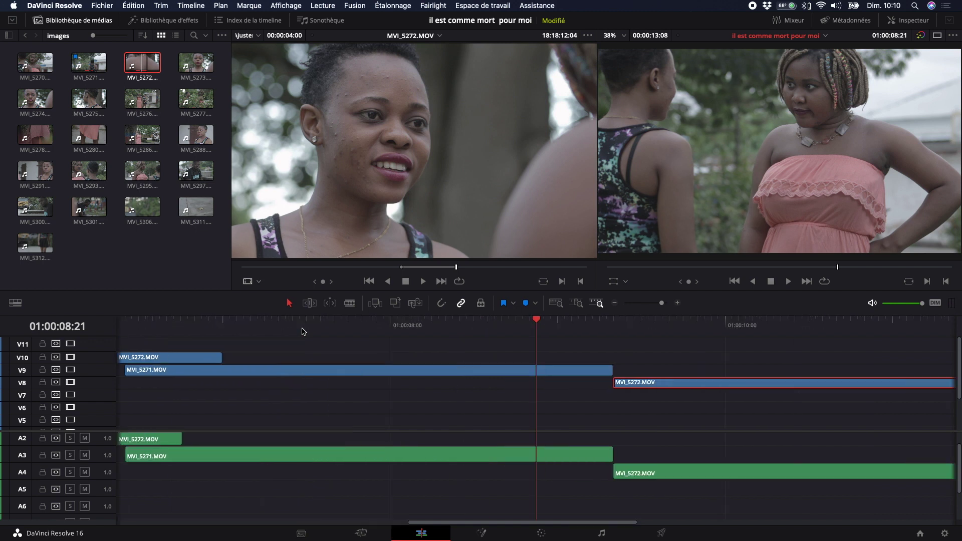
{"action": "key", "text": "super+minus"}
{"action": "key", "text": "super+minus"}
{"action": "key", "text": "super+minus"}
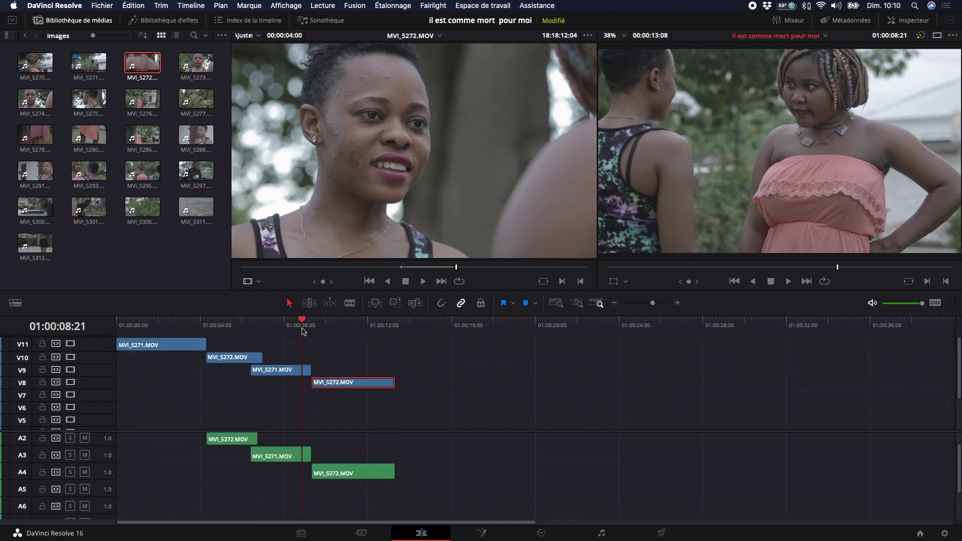
{"action": "key", "text": "space"}
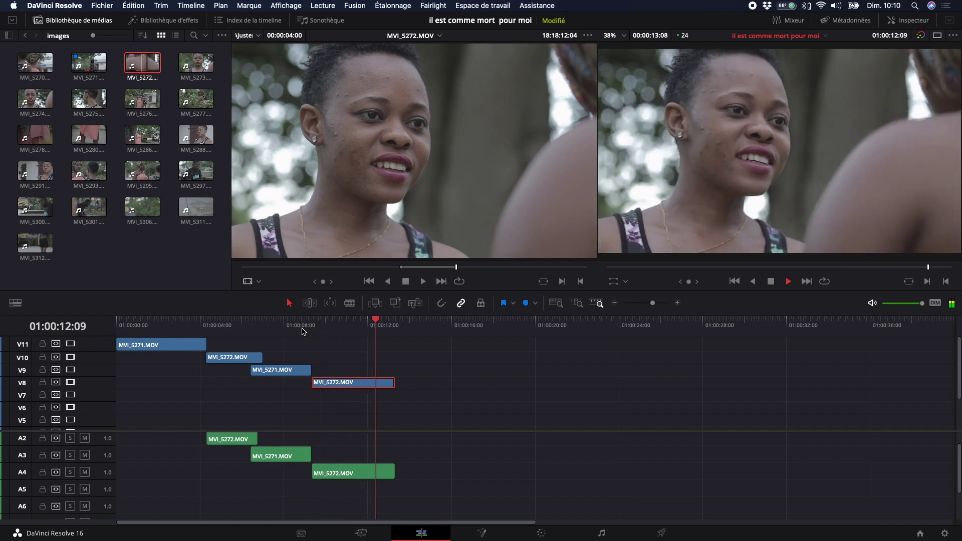
{"action": "key", "text": "space"}
Step: Move the playhead to the end of the MVI_5272.MOV clip on V8, at 01:00:13:08
{"action": "key", "text": "Right"}
{"action": "key", "text": "Right"}
{"action": "key", "text": "Right"}
{"action": "key", "text": "Right"}
{"action": "key", "text": "Right"}
{"action": "key", "text": "Right"}
{"action": "key", "text": "Right"}
{"action": "key", "text": "Right"}
{"action": "key", "text": "Right"}
{"action": "key", "text": "Right"}
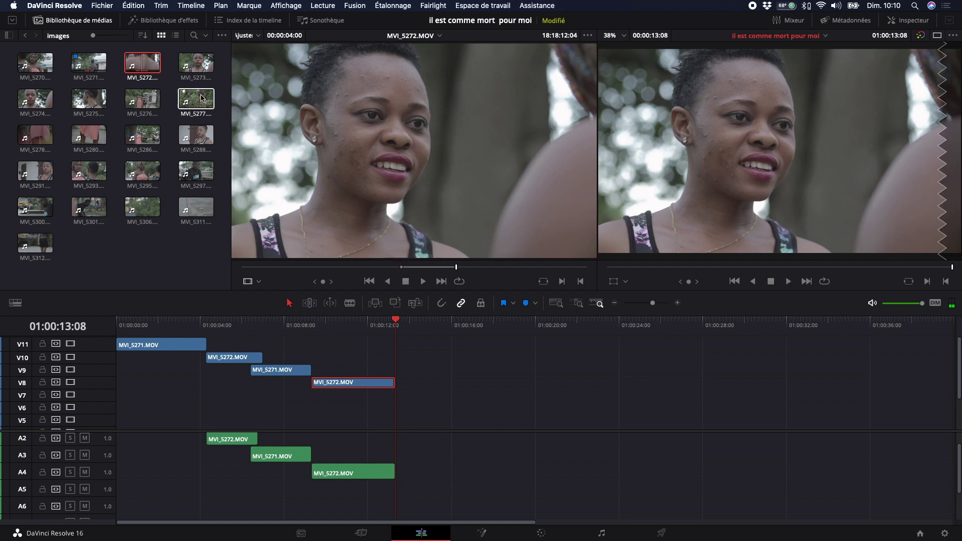
Step: Open MVI_5271.MOV in the source viewer and mark an In point for the next reply, just past the previously marked range
{"action": "left_click", "coordinate": [84, 64]}
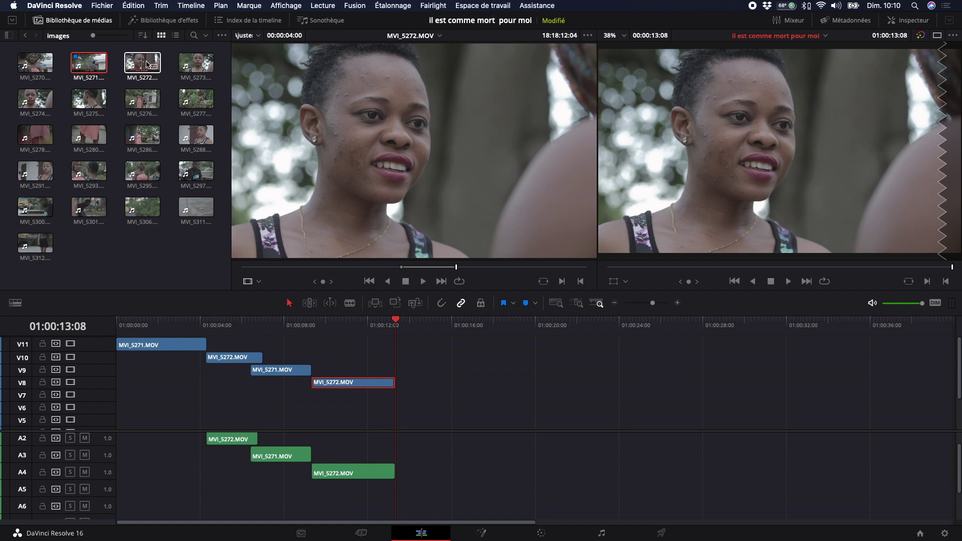
{"action": "double_click", "coordinate": [92, 70]}
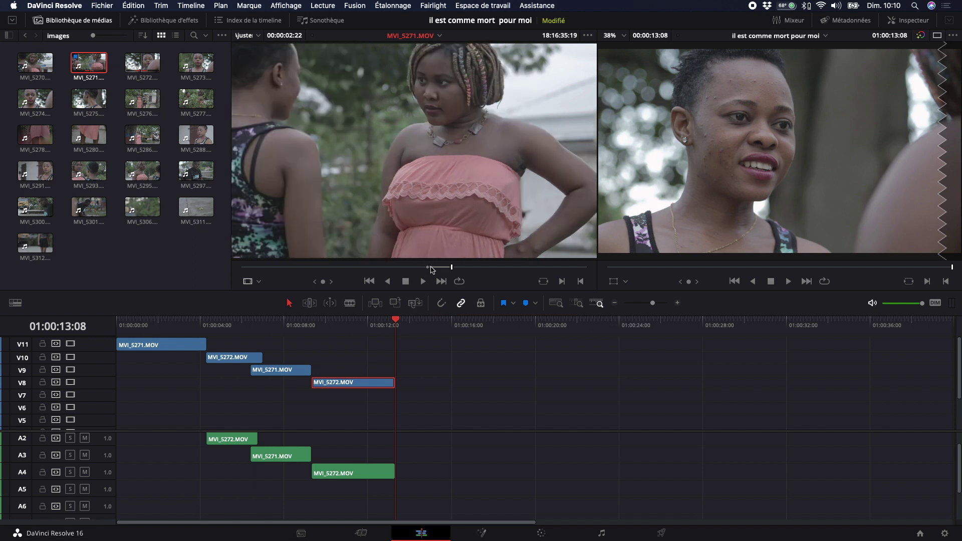
{"action": "left_click", "coordinate": [432, 269]}
{"action": "key", "text": "space"}
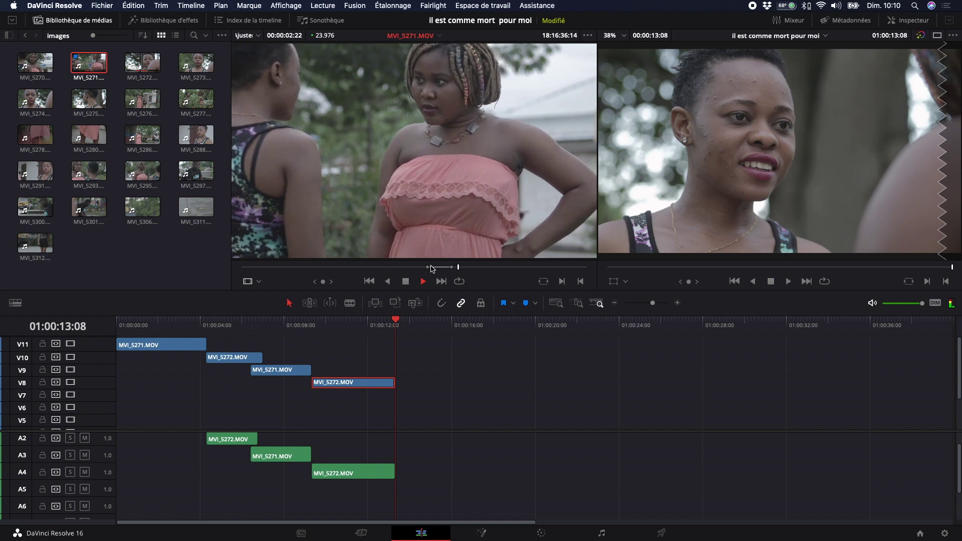
{"action": "key", "text": "space"}
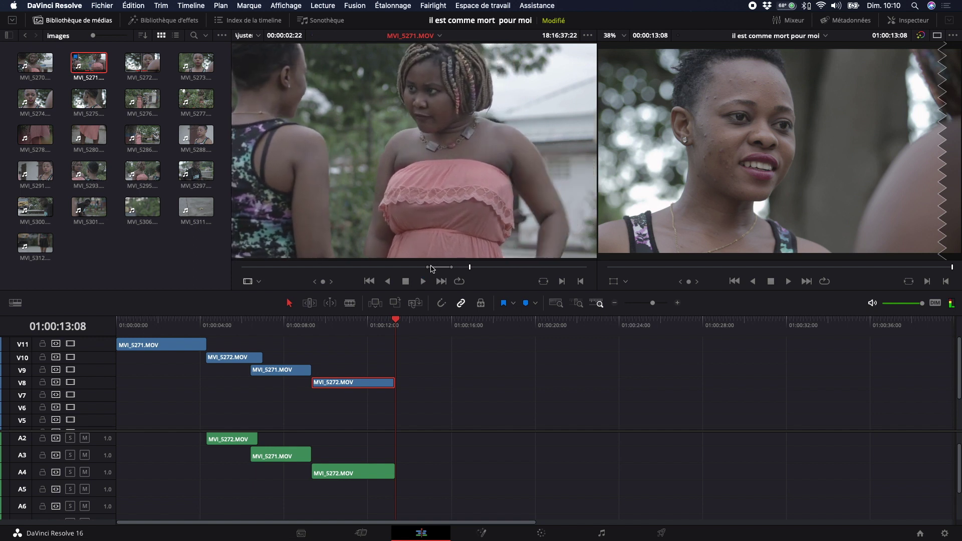
{"action": "left_click", "coordinate": [465, 268]}
Step: Play through the reply in MVI_5271.MOV and mark its Out point at 18:16:42:15 for a 00:00:05:07 range
{"action": "key", "text": "space"}
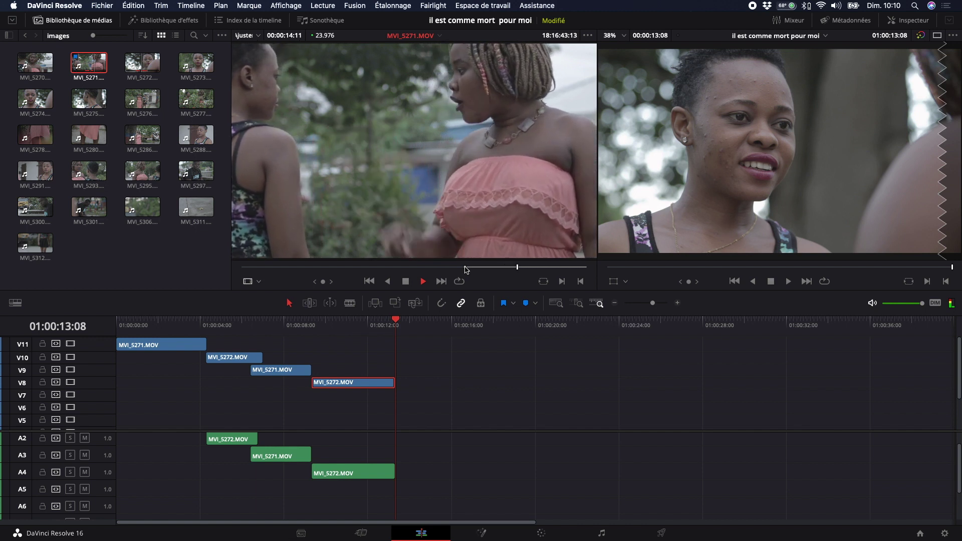
{"action": "key", "text": "space"}
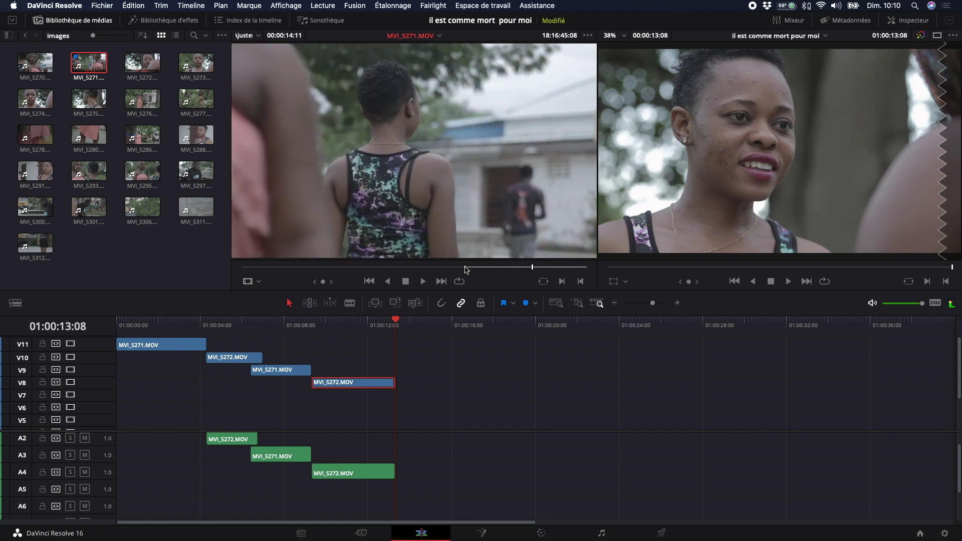
{"action": "left_click", "coordinate": [502, 267]}
{"action": "key", "text": "space"}
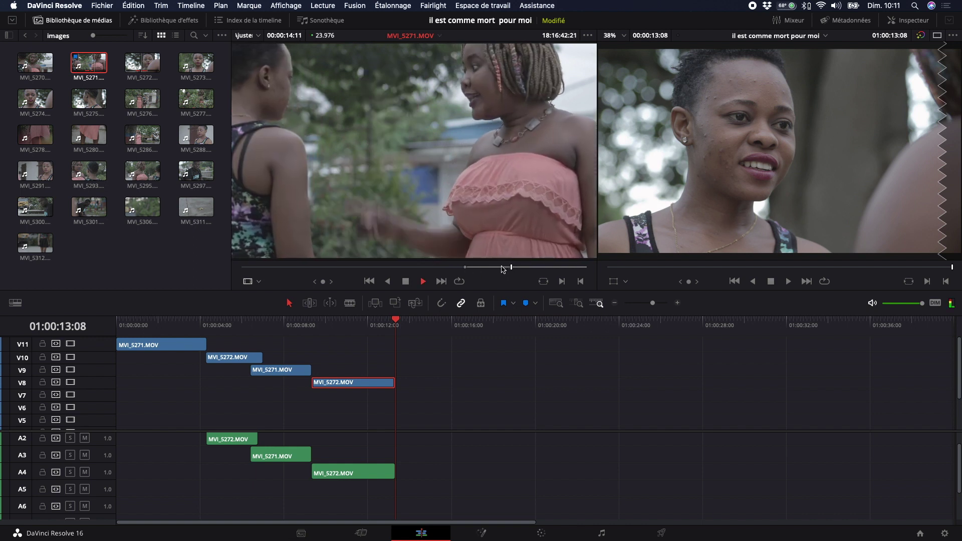
{"action": "key", "text": "space"}
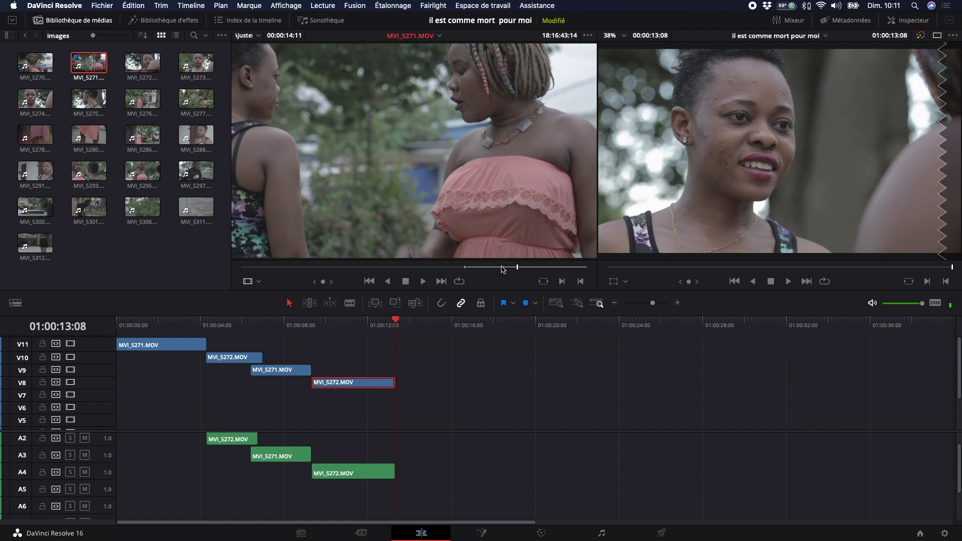
{"action": "left_click", "coordinate": [495, 267]}
{"action": "key", "text": "space"}
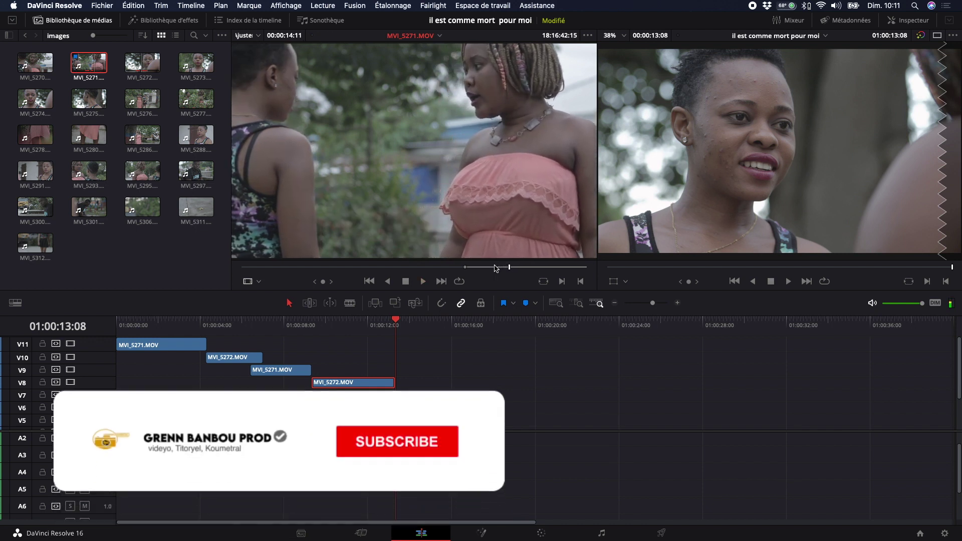
{"action": "key", "text": "space"}
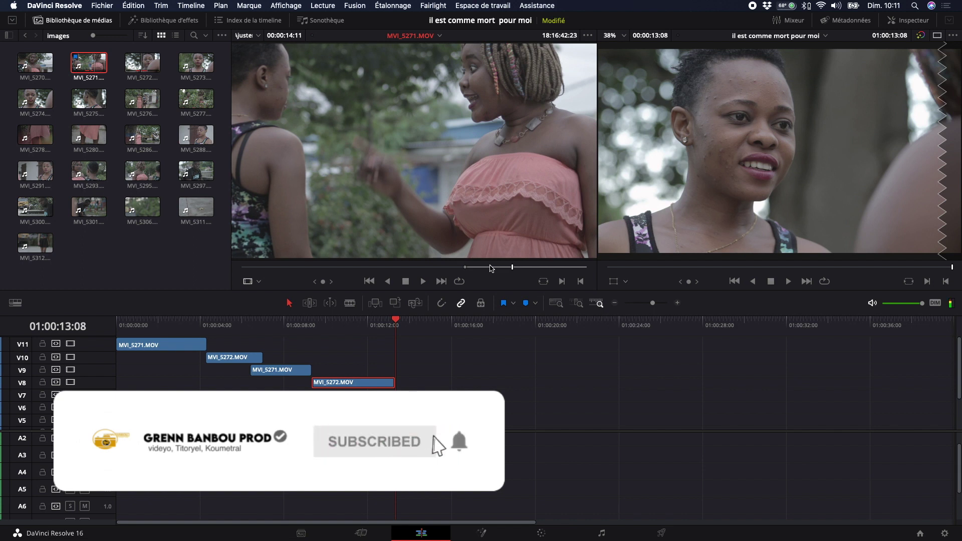
{"action": "left_click", "coordinate": [491, 268]}
{"action": "key", "text": "space"}
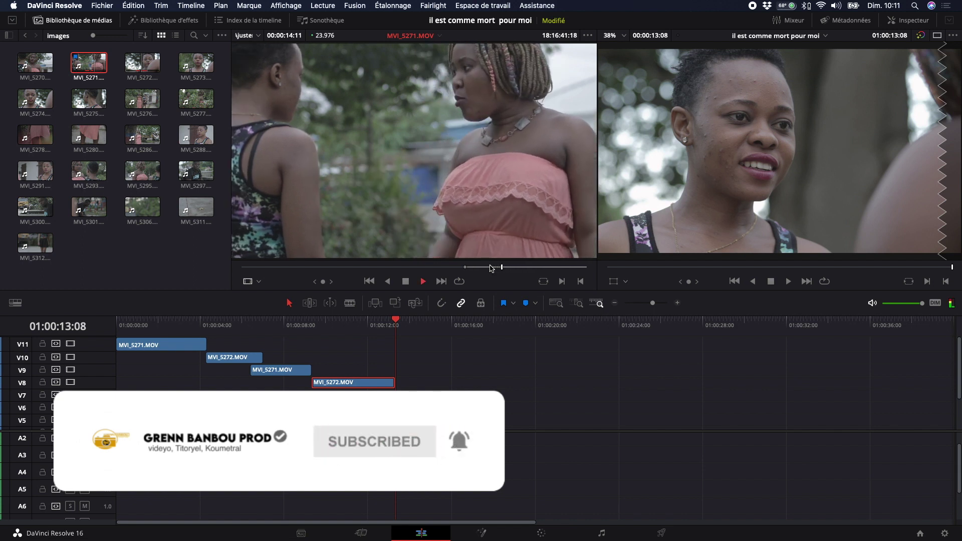
{"action": "key", "text": "space"}
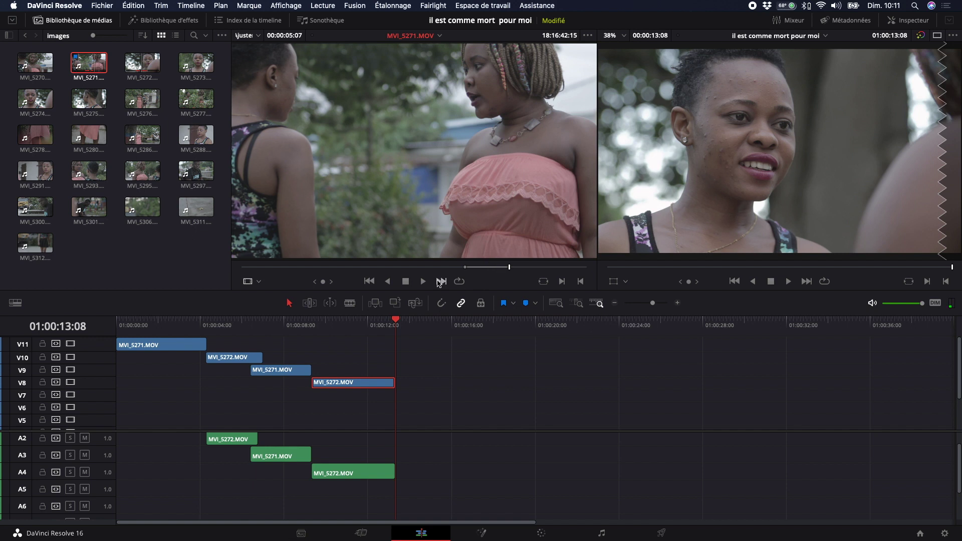
Step: Add the marked MVI_5271.MOV range at 01:00:13:08, placing its video on V8 after MVI_5272.MOV and its audio on A5
{"action": "mouse_move", "coordinate": [412, 253]}
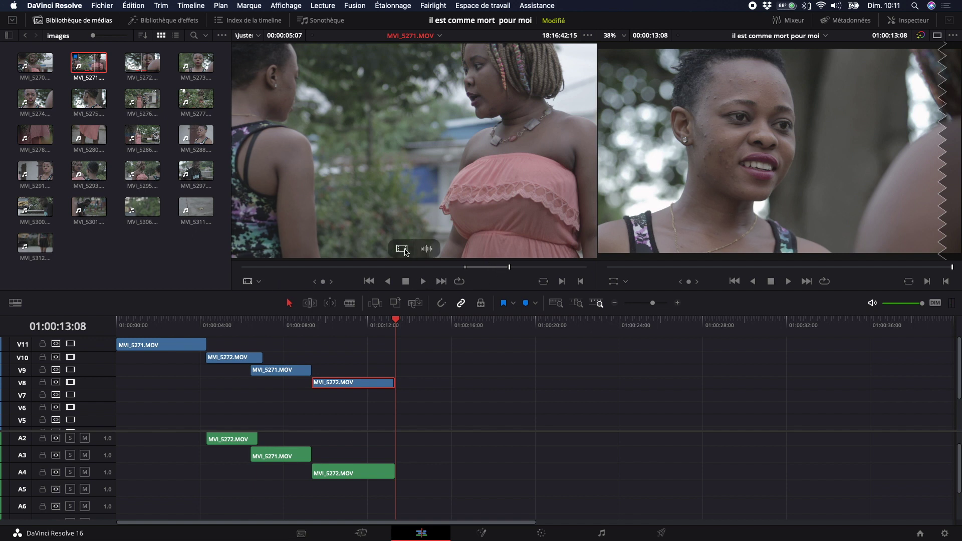
{"action": "left_click_drag", "start_coordinate": [405, 252], "coordinate": [420, 387]}
{"action": "left_click", "coordinate": [425, 384]}
{"action": "mouse_move", "coordinate": [427, 250]}
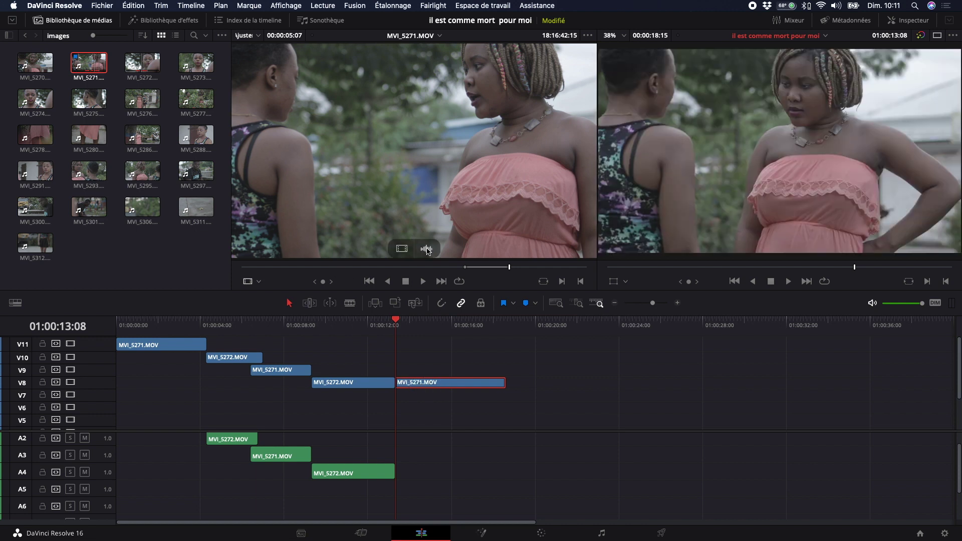
{"action": "left_click_drag", "start_coordinate": [427, 251], "coordinate": [397, 489]}
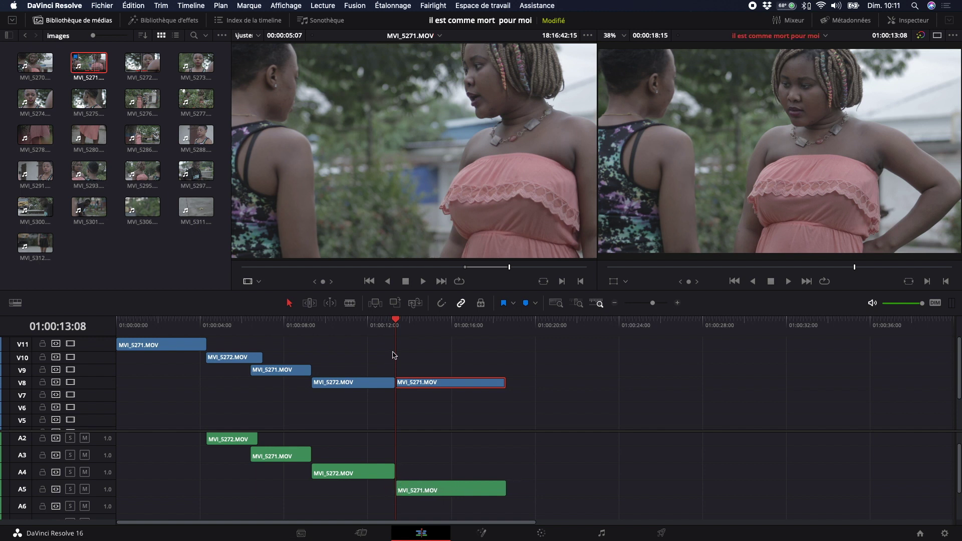
Step: Examine the staggered audio clips on A1 to A5 and their mixer channels on the Fairlight page, ending back on the Edit page
{"action": "scroll", "coordinate": [344, 408], "scroll_direction": "down", "scroll_amount": 4}
{"action": "scroll", "coordinate": [346, 411], "scroll_direction": "up", "scroll_amount": 4}
{"action": "scroll", "coordinate": [406, 459], "scroll_direction": "down", "scroll_amount": 3}
{"action": "scroll", "coordinate": [401, 446], "scroll_direction": "up", "scroll_amount": 4}
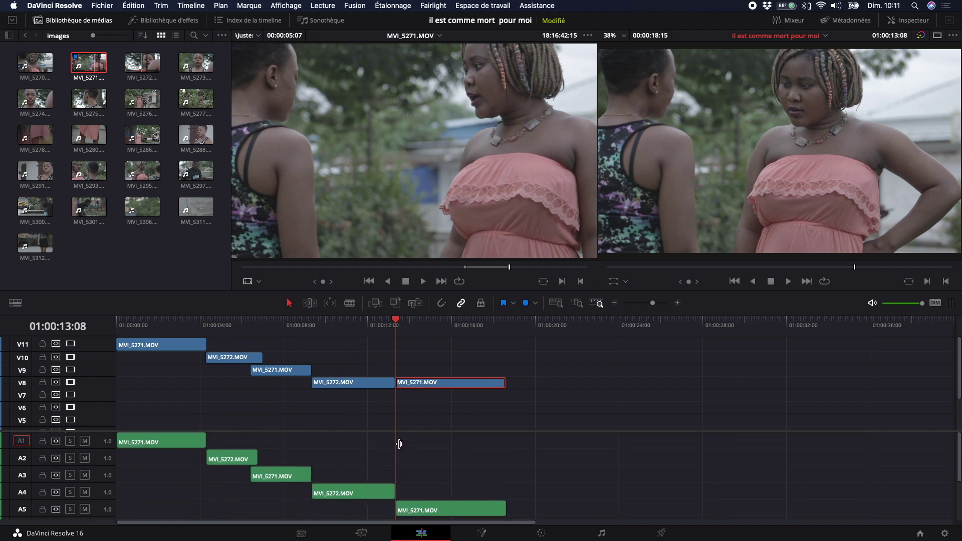
{"action": "scroll", "coordinate": [398, 440], "scroll_direction": "down", "scroll_amount": 3}
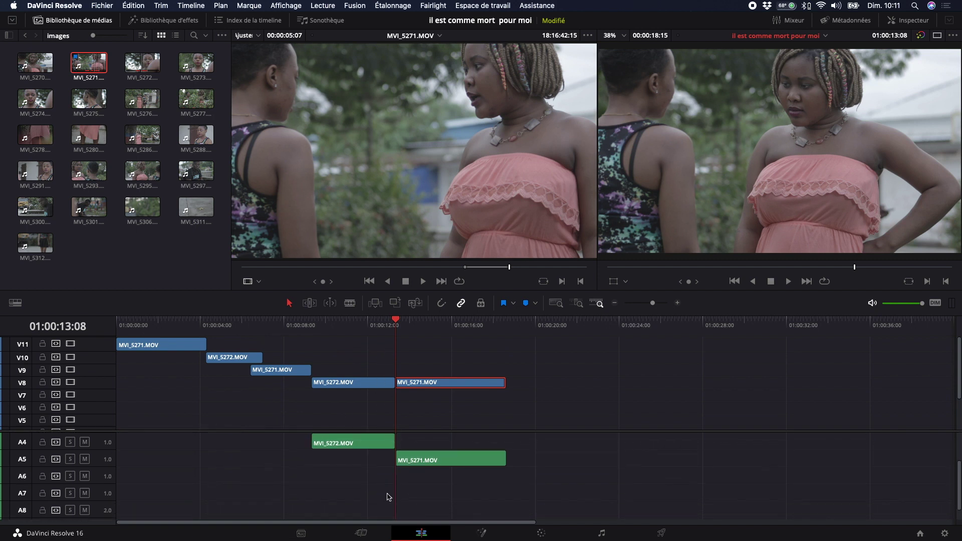
{"action": "left_click", "coordinate": [602, 534]}
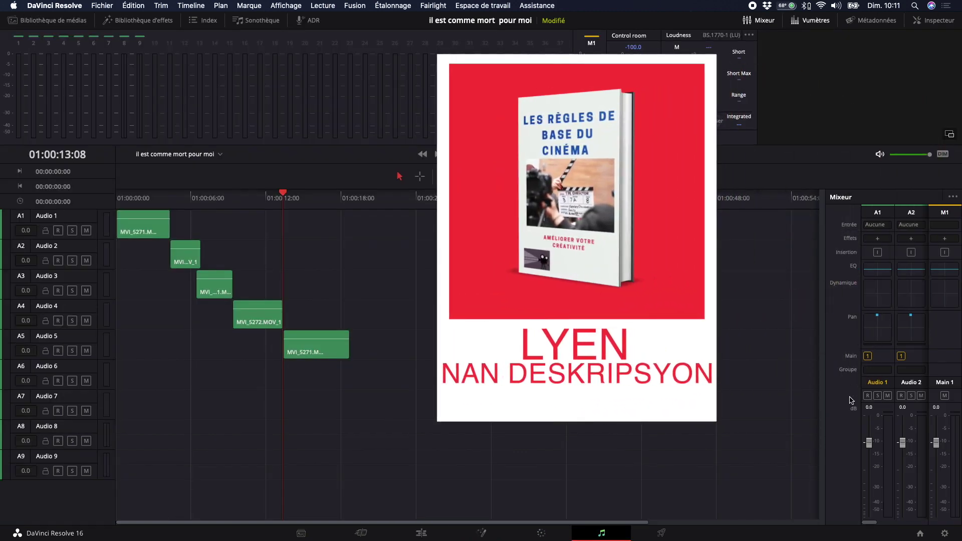
{"action": "left_click_drag", "start_coordinate": [867, 524], "coordinate": [844, 519]}
{"action": "scroll", "coordinate": [844, 519], "scroll_direction": "right", "scroll_amount": 3}
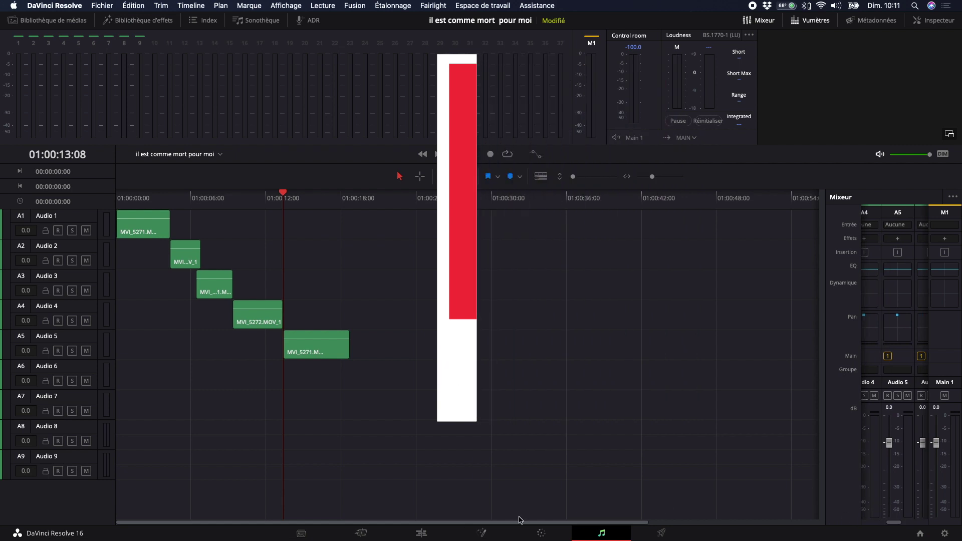
{"action": "left_click", "coordinate": [421, 533]}
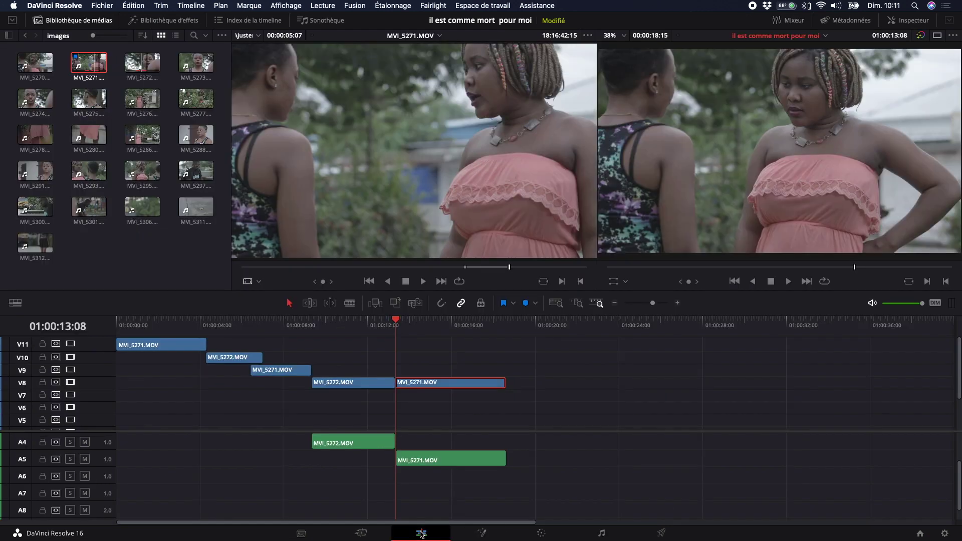
Step: Split the MVI_5272.MOV clip on V8 and its audio on A4 at 01:00:12:10
{"action": "left_click", "coordinate": [317, 321]}
{"action": "key", "text": "space"}
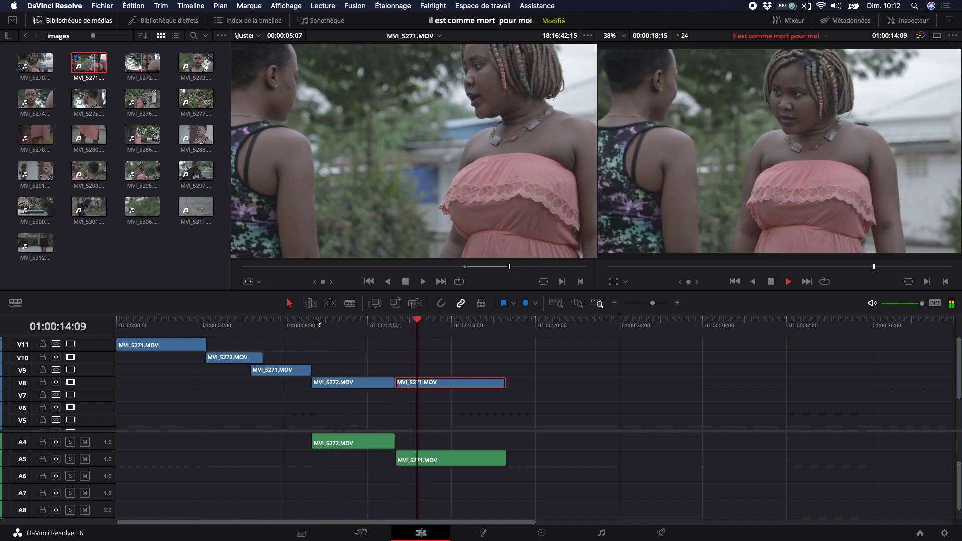
{"action": "left_click", "coordinate": [355, 321]}
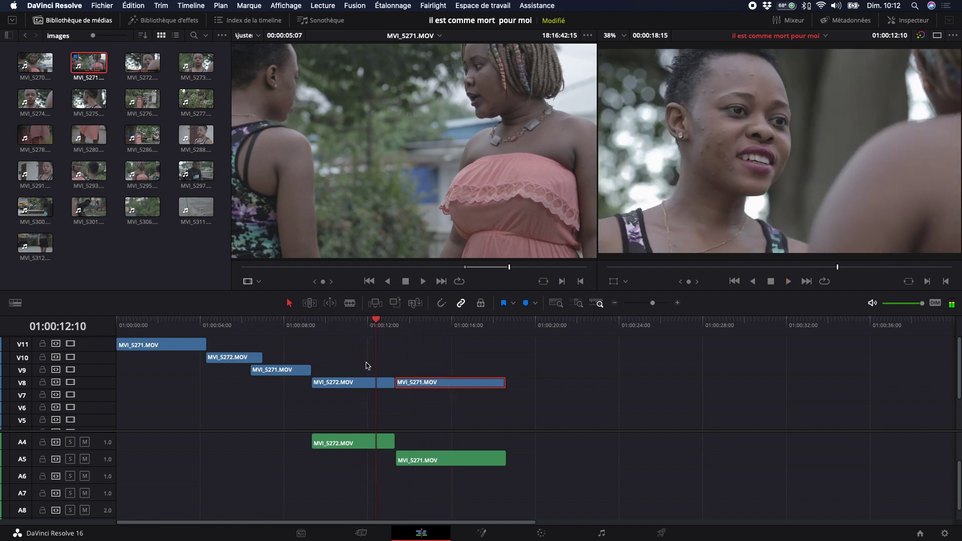
{"action": "left_click", "coordinate": [378, 383]}
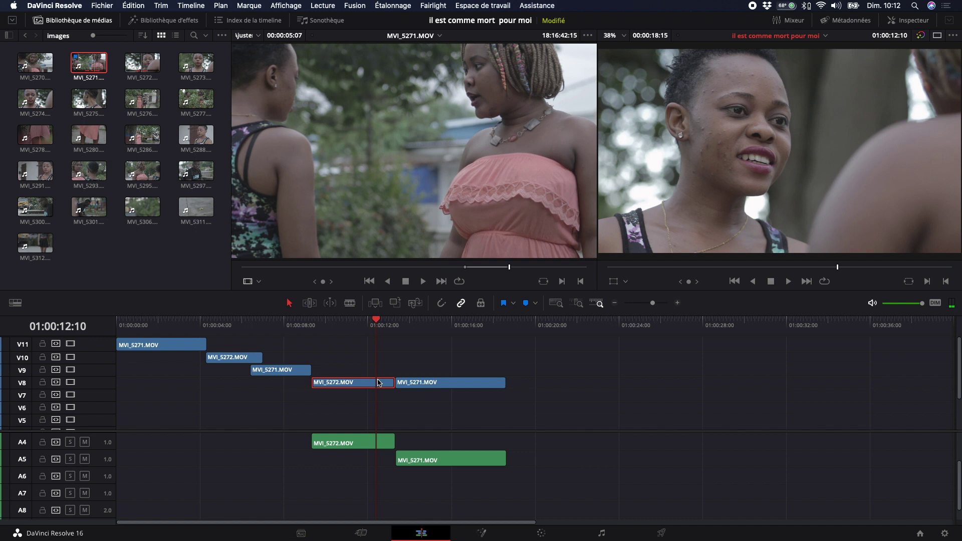
{"action": "key", "text": "b"}
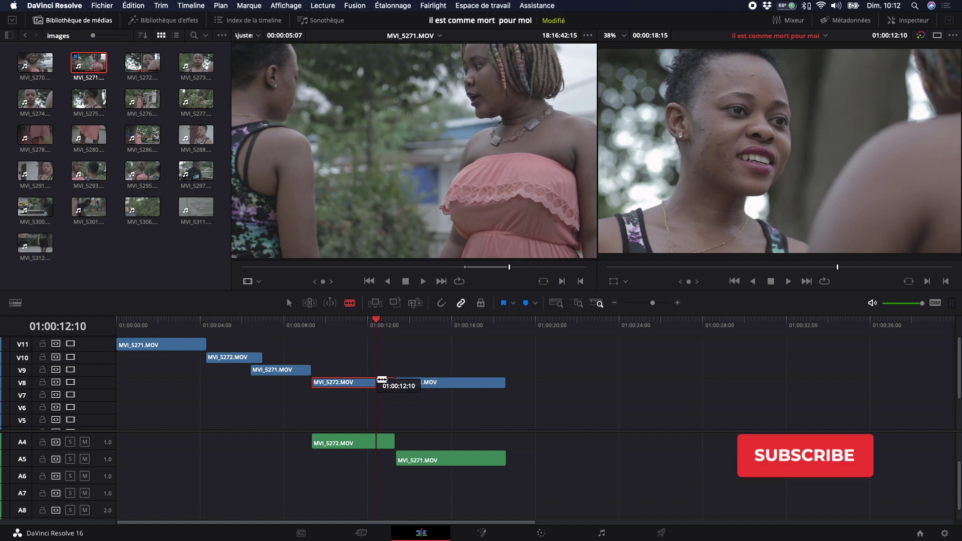
{"action": "left_click", "coordinate": [377, 382]}
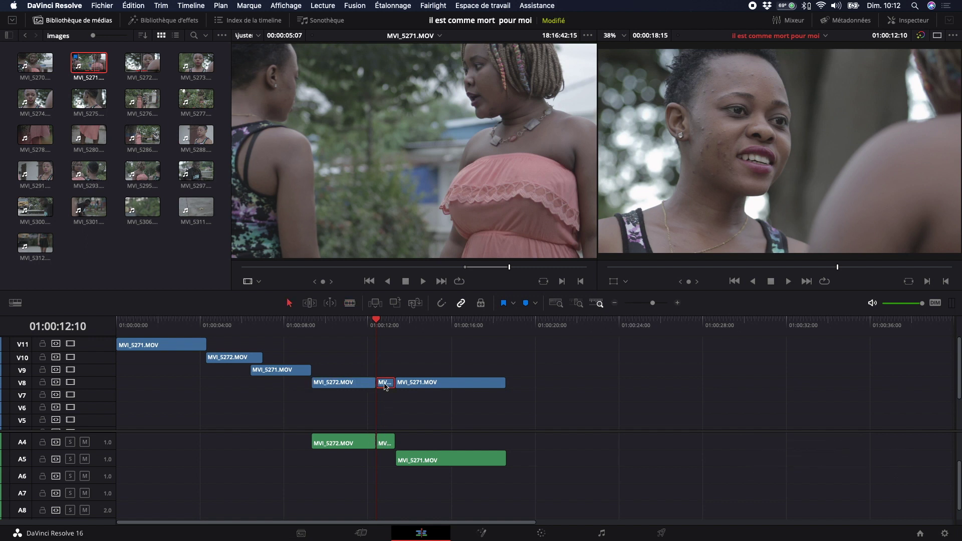
Step: Delete the split-off MVI_5272.MOV remainder on V8 and A4, move the following MVI_5271.MOV clip back to 01:00:12:10, and play through the cut
{"action": "key", "text": "Delete"}
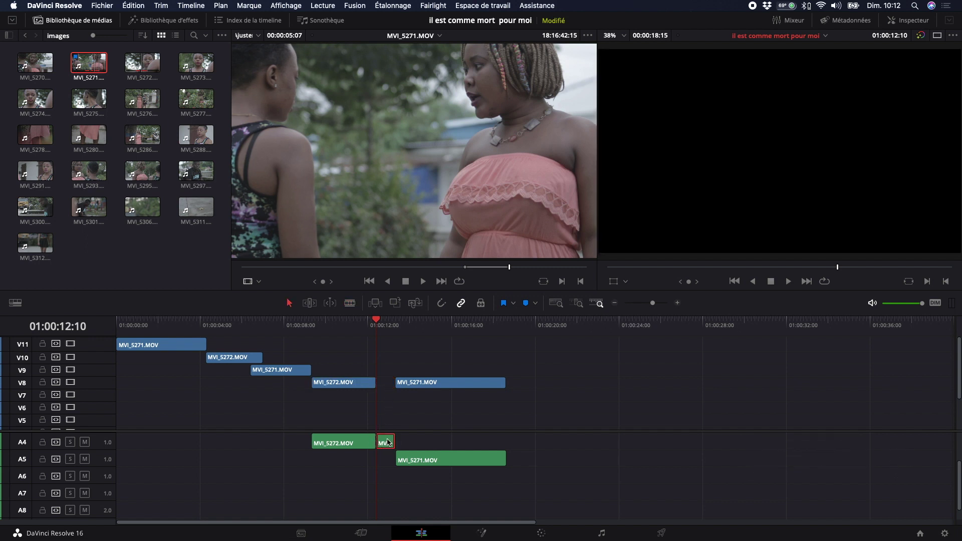
{"action": "left_click_drag", "start_coordinate": [416, 353], "coordinate": [433, 446]}
{"action": "scroll", "coordinate": [409, 365], "scroll_direction": "up", "scroll_amount": 3}
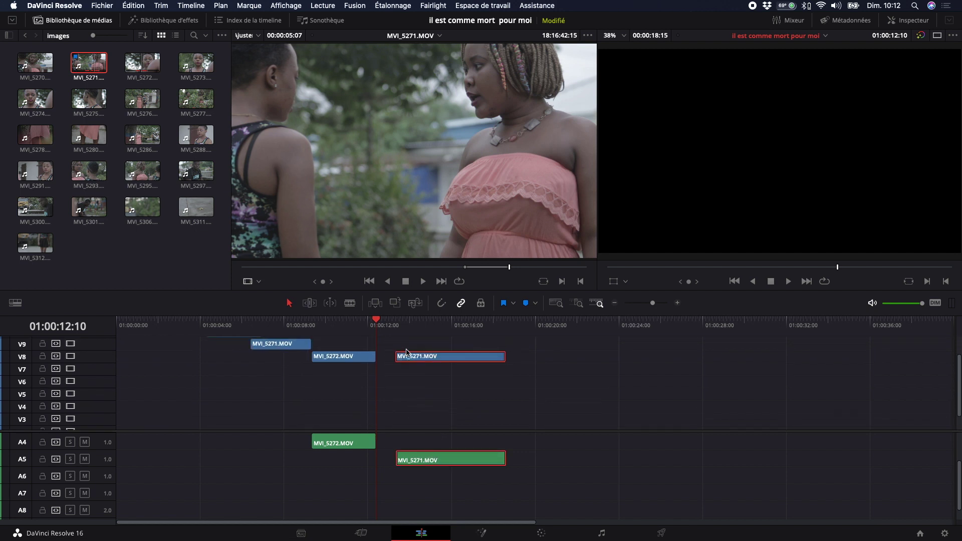
{"action": "left_click_drag", "start_coordinate": [410, 366], "coordinate": [390, 372]}
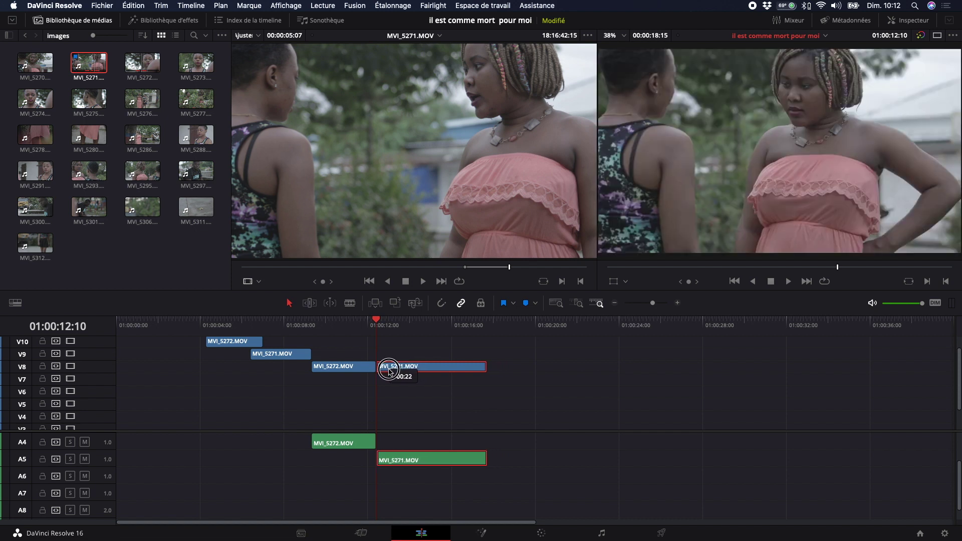
{"action": "left_click", "coordinate": [325, 323]}
{"action": "key", "text": "space"}
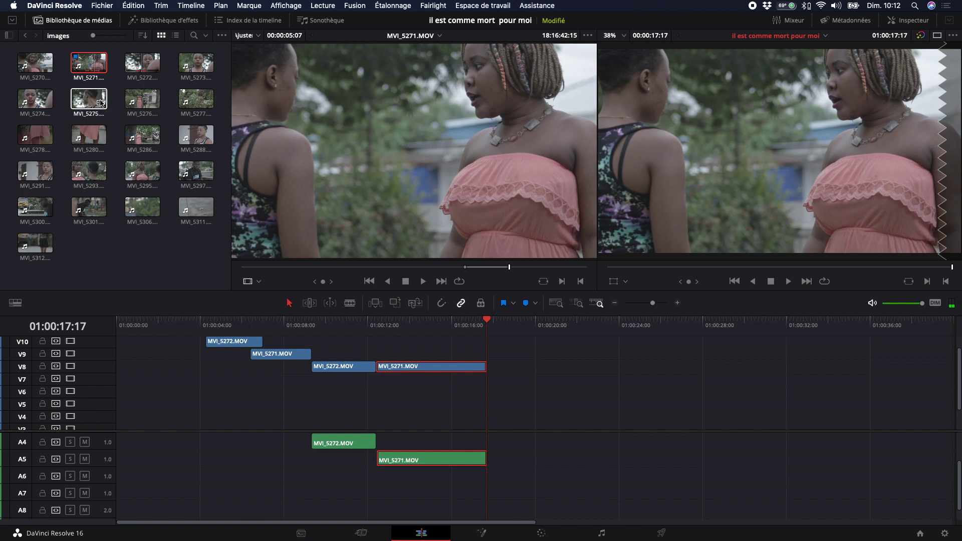
Step: Load MVI_5276.MOV and MVI_5277.MOV in turn in the source viewer and play through MVI_5277.MOV
{"action": "left_click", "coordinate": [133, 101]}
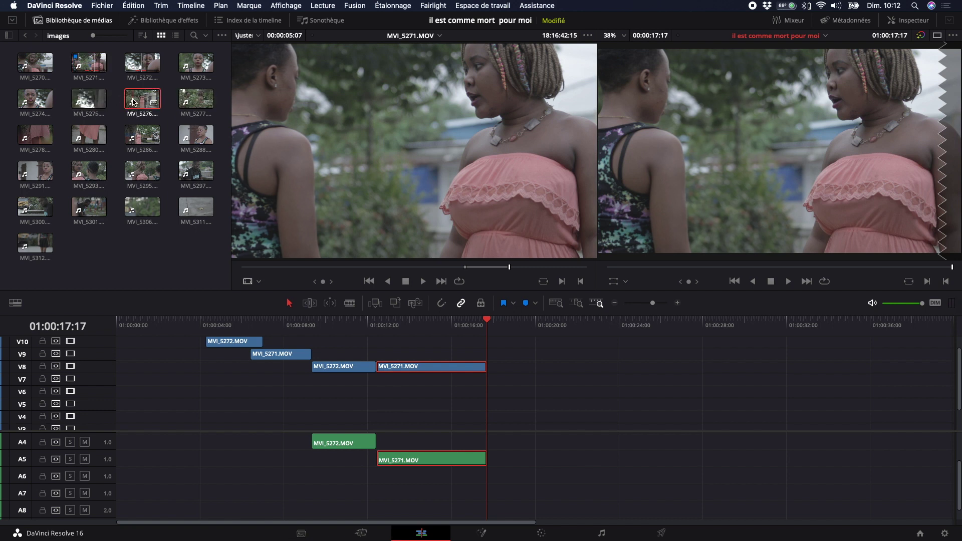
{"action": "double_click", "coordinate": [133, 102]}
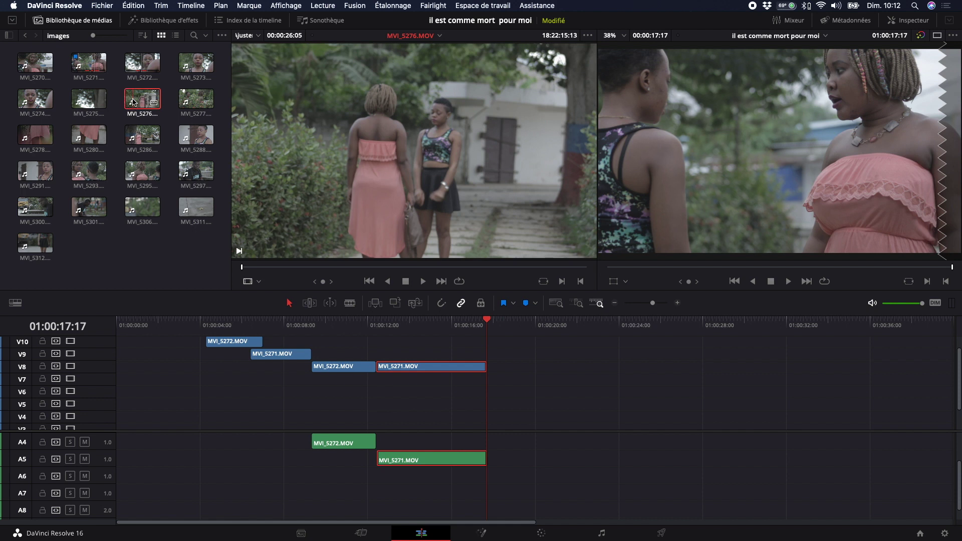
{"action": "left_click", "coordinate": [186, 95]}
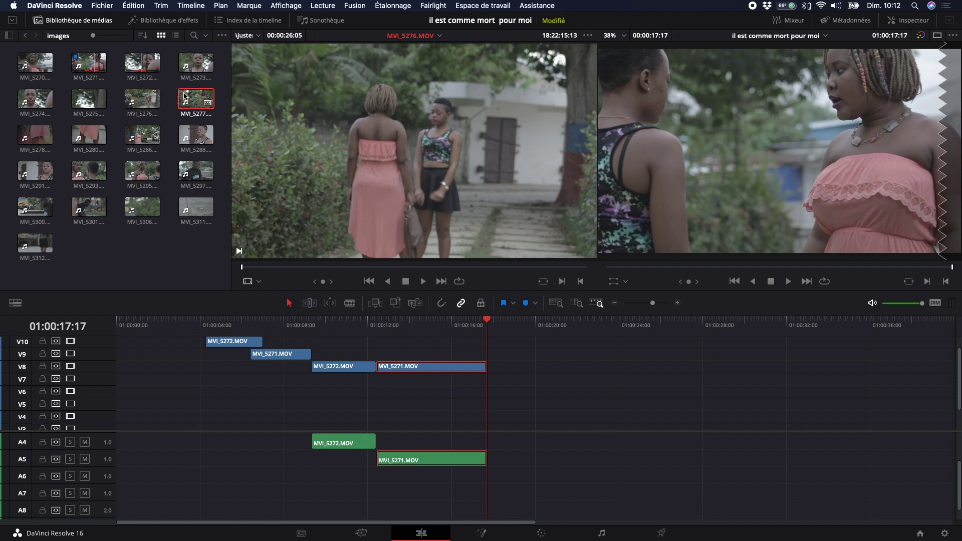
{"action": "double_click", "coordinate": [186, 95]}
{"action": "key", "text": "space"}
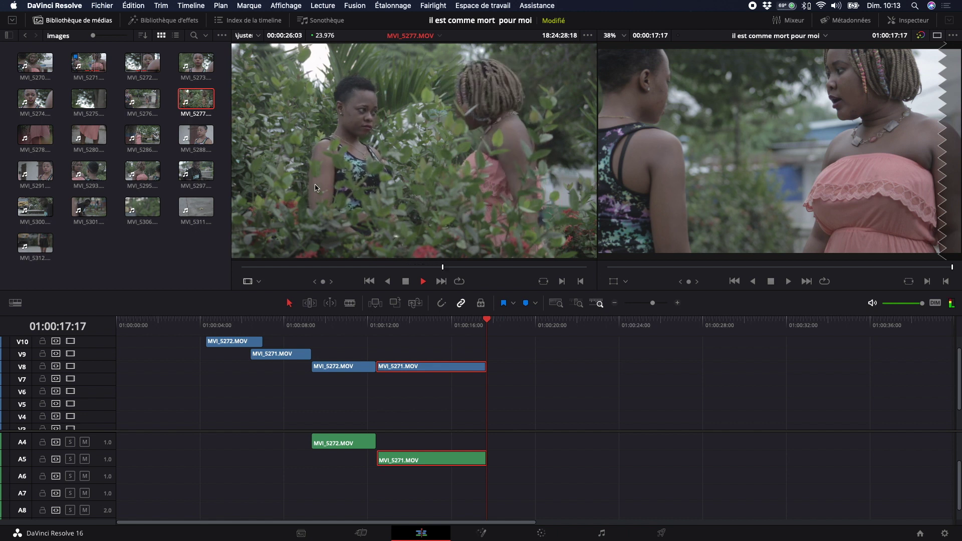
Step: Compare MVI_5277.MOV with the end of the last timeline clip and mark its In point at 18:24:27:10
{"action": "left_click", "coordinate": [414, 267]}
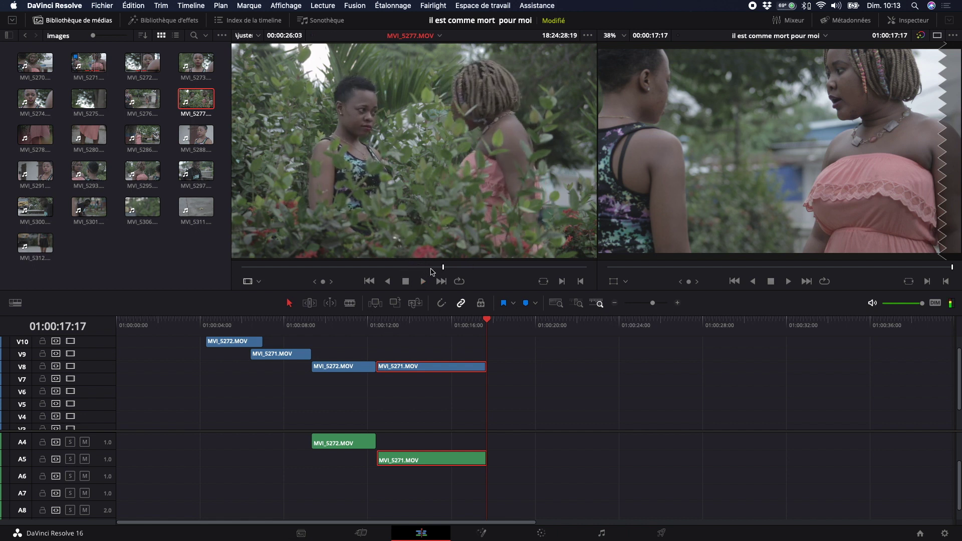
{"action": "left_click", "coordinate": [457, 321]}
{"action": "key", "text": "space"}
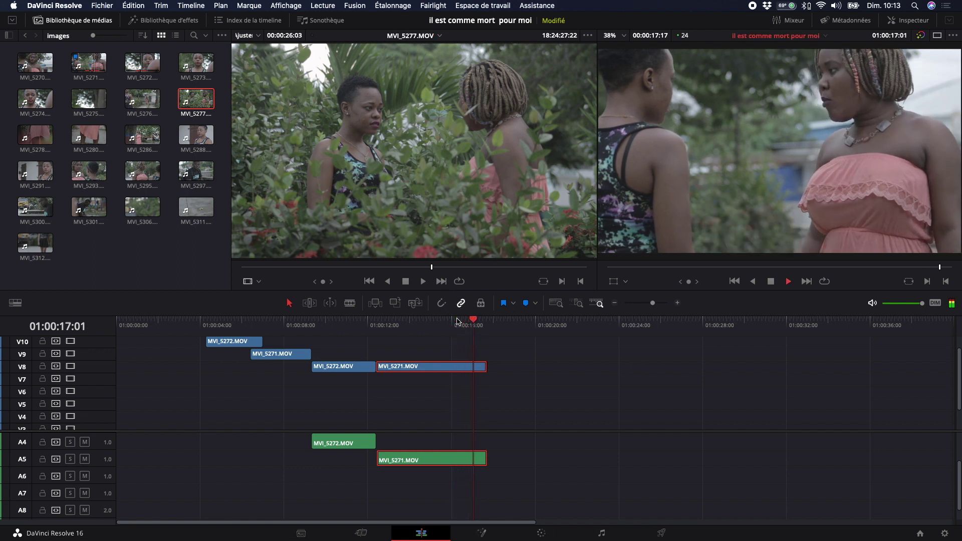
{"action": "key", "text": "space"}
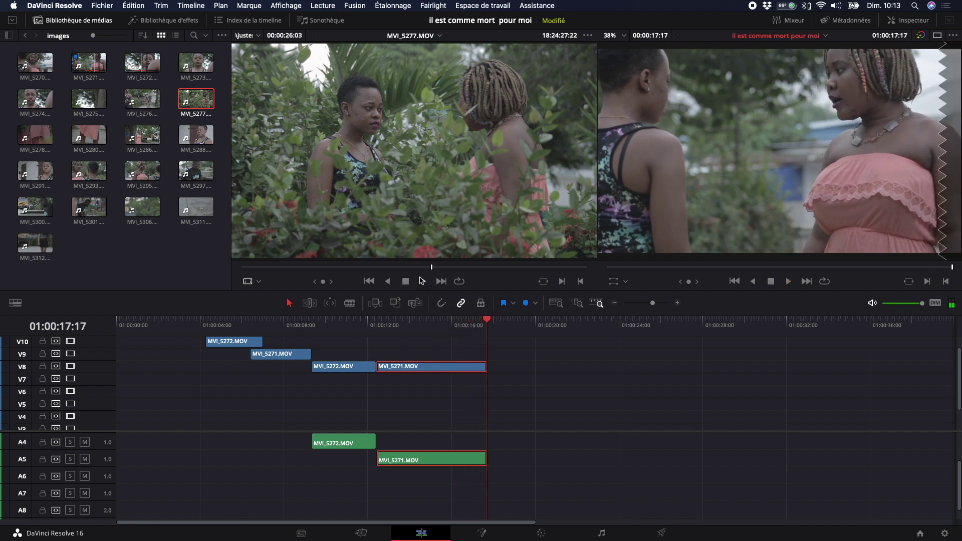
{"action": "left_click", "coordinate": [413, 268]}
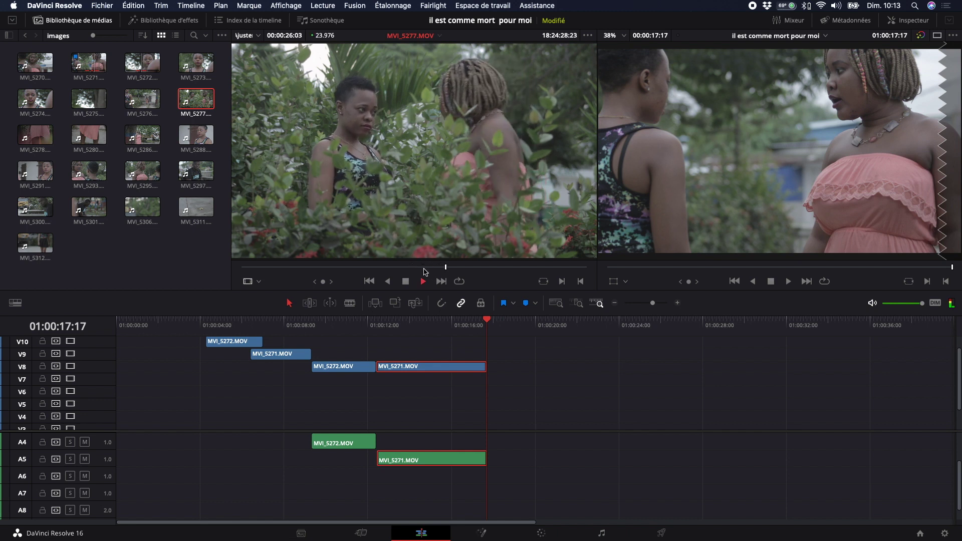
{"action": "left_click", "coordinate": [421, 268]}
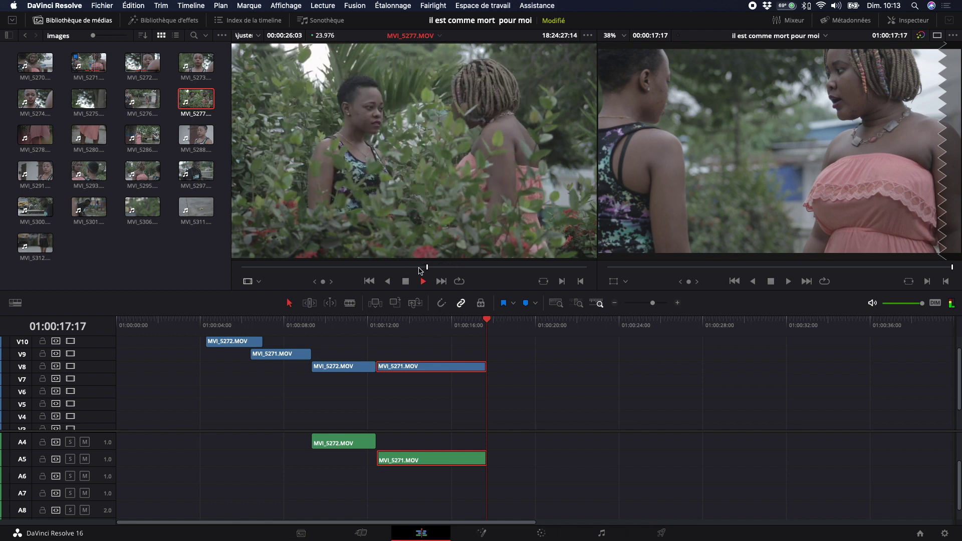
{"action": "left_click", "coordinate": [414, 269]}
{"action": "key", "text": "space"}
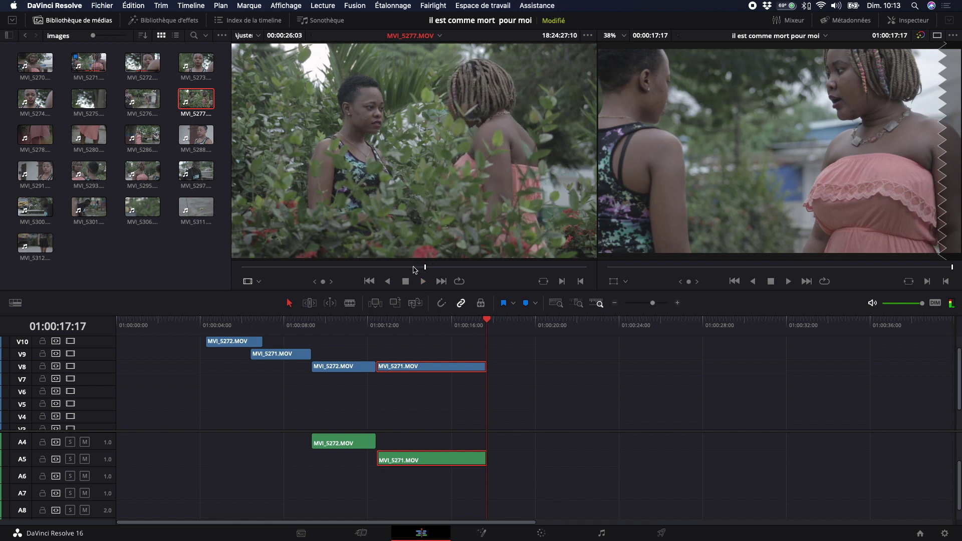
Step: Play through MVI_5277.MOV and mark its Out point at 18:24:32:18 for a 00:00:05:09 range
{"action": "key", "text": "space"}
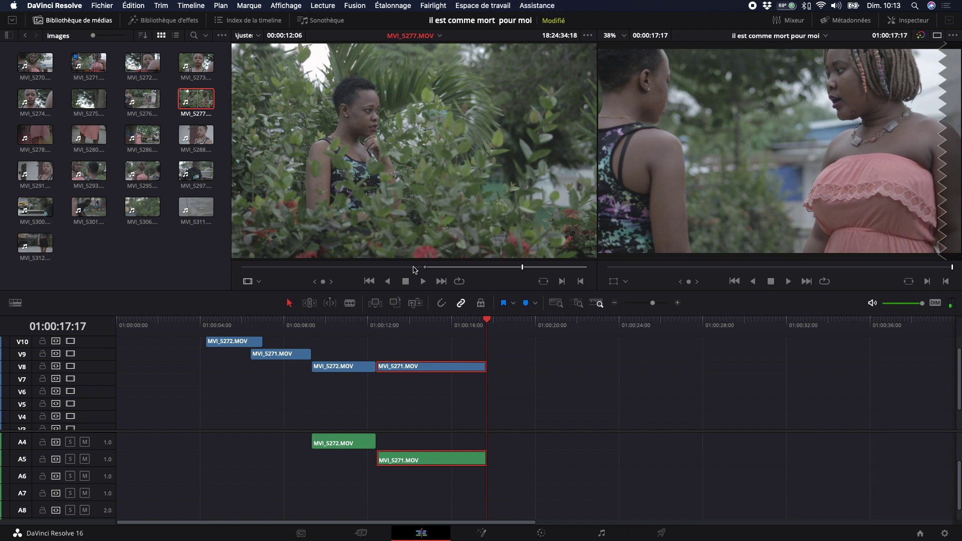
{"action": "left_click", "coordinate": [467, 268]}
{"action": "key", "text": "space"}
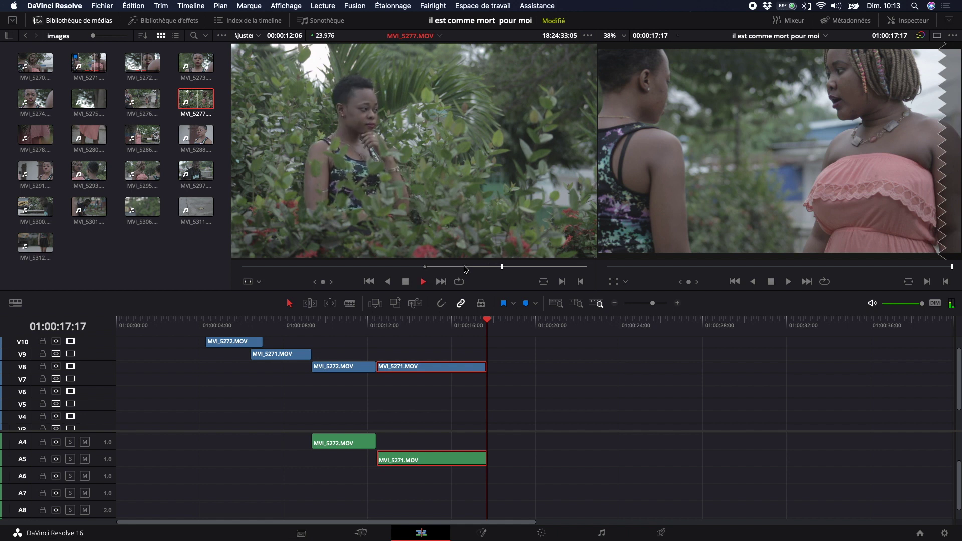
{"action": "left_click", "coordinate": [444, 268]}
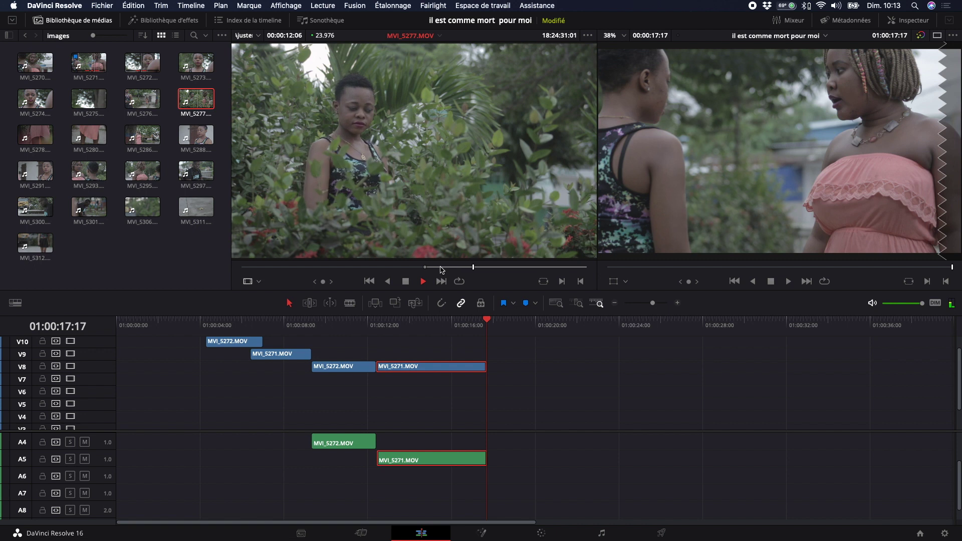
{"action": "key", "text": "space"}
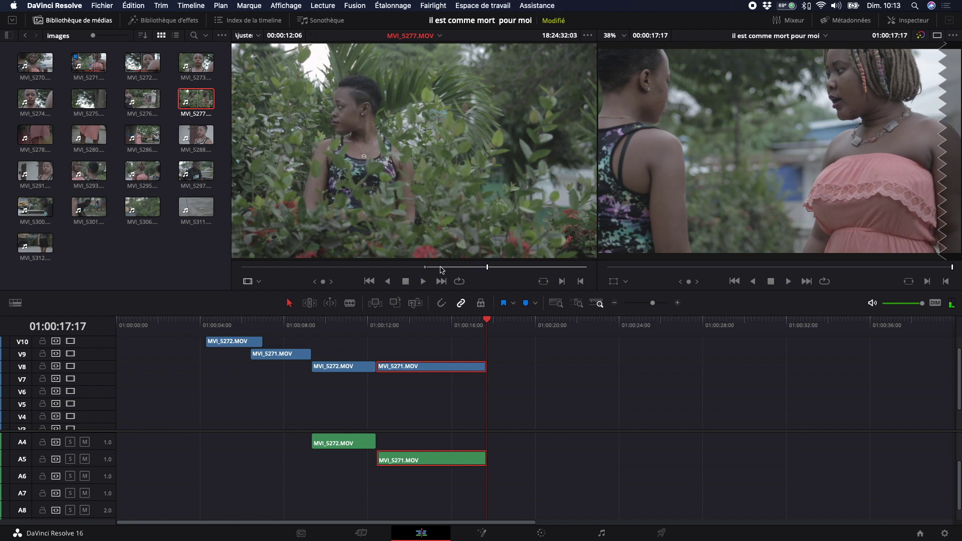
{"action": "key", "text": "space"}
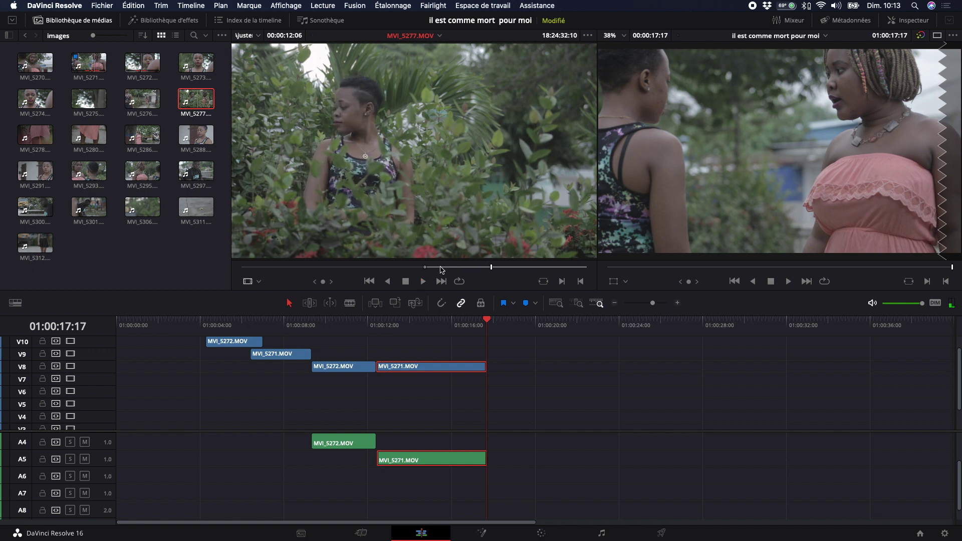
{"action": "key", "text": "space"}
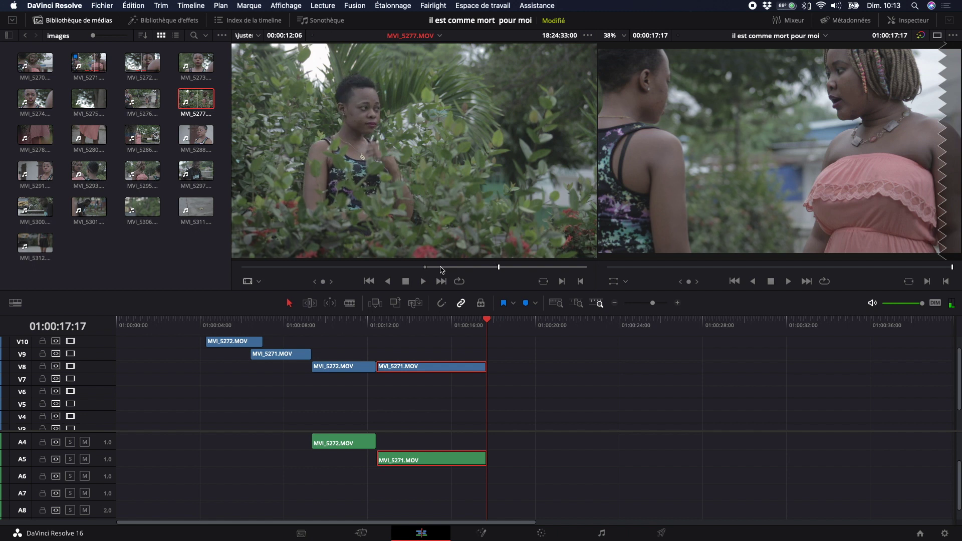
{"action": "key", "text": "Left"}
{"action": "key", "text": "Left"}
{"action": "key", "text": "Left"}
{"action": "key", "text": "Left"}
{"action": "key", "text": "Left"}
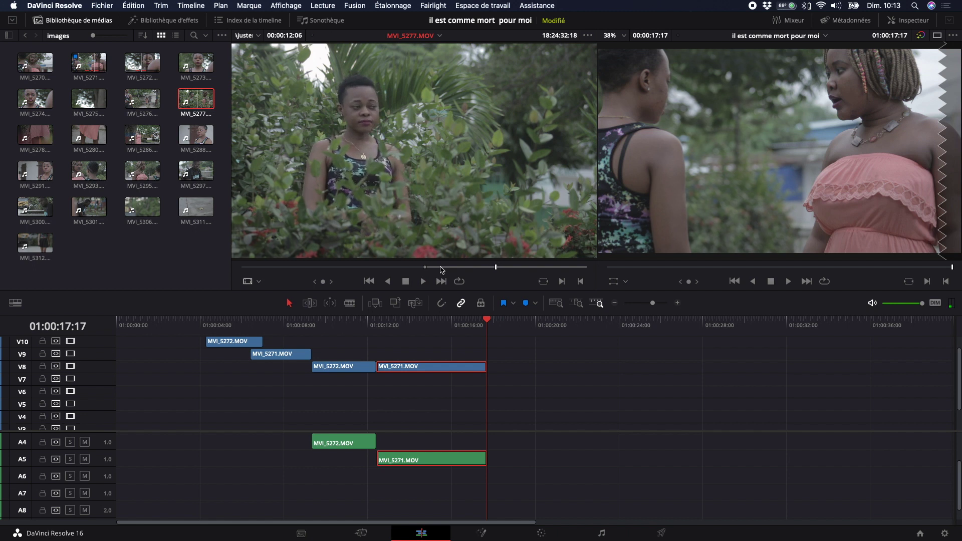
Step: Add the marked MVI_5277.MOV range after the last MVI_5271.MOV clip, with video on V7 and audio on A6, and play the transition
{"action": "mouse_move", "coordinate": [415, 256]}
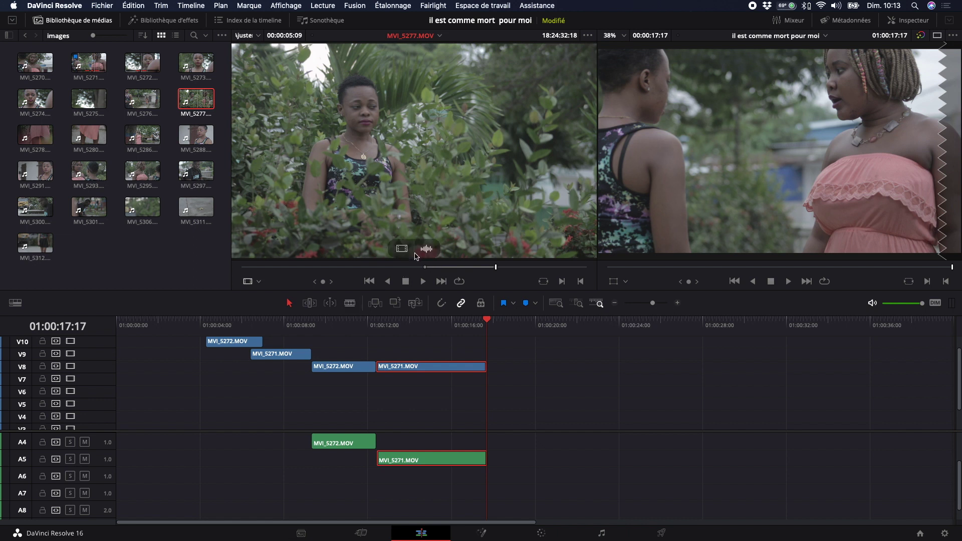
{"action": "left_click_drag", "start_coordinate": [405, 250], "coordinate": [535, 381]}
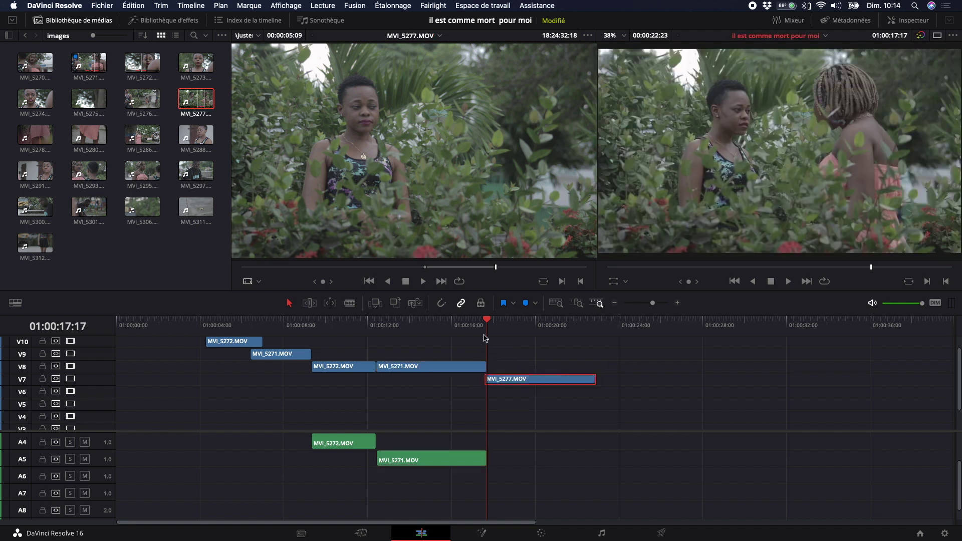
{"action": "left_click_drag", "start_coordinate": [431, 251], "coordinate": [487, 480]}
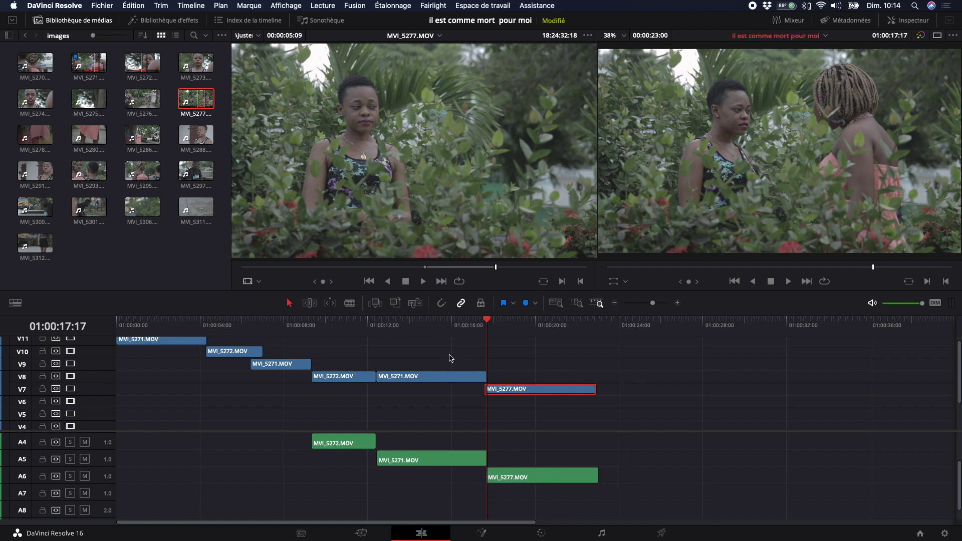
{"action": "left_click", "coordinate": [486, 324]}
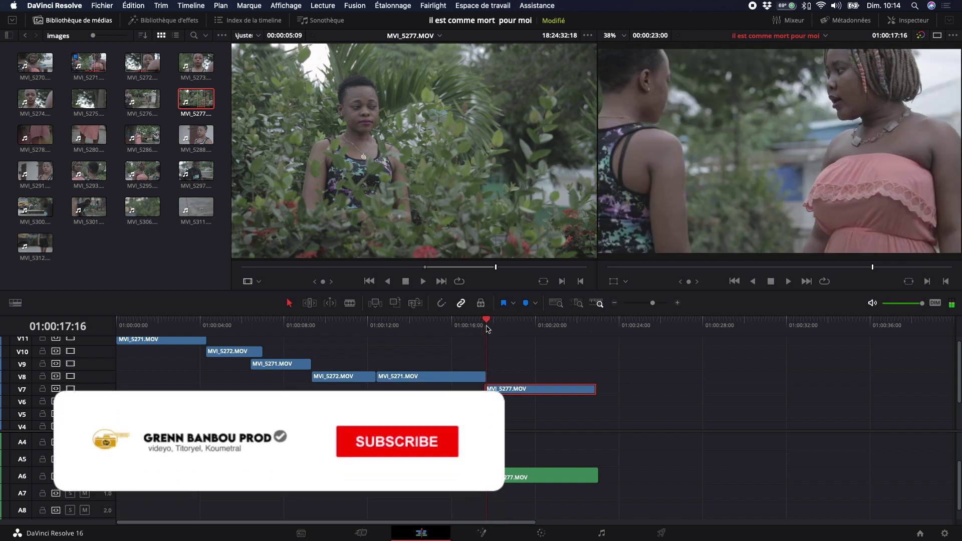
{"action": "key", "text": "space"}
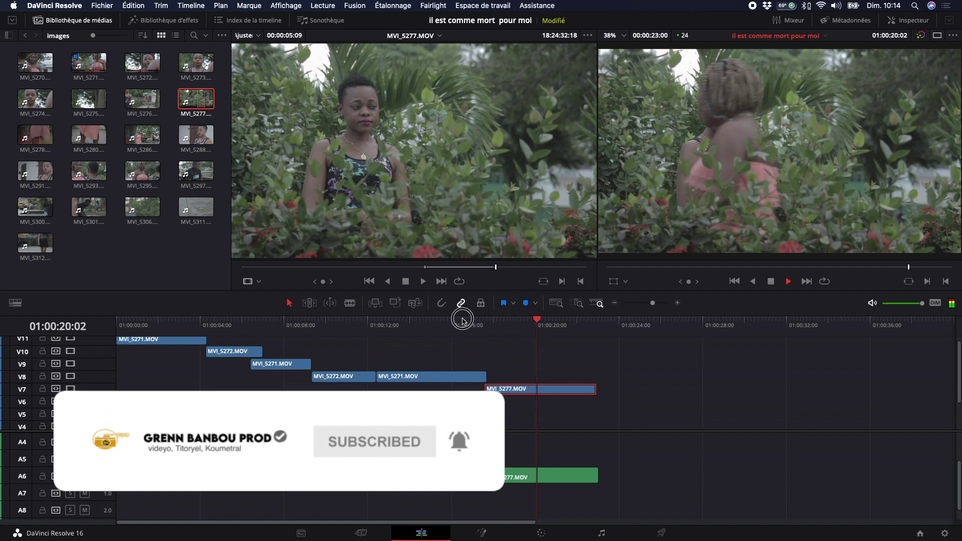
{"action": "left_click", "coordinate": [465, 321]}
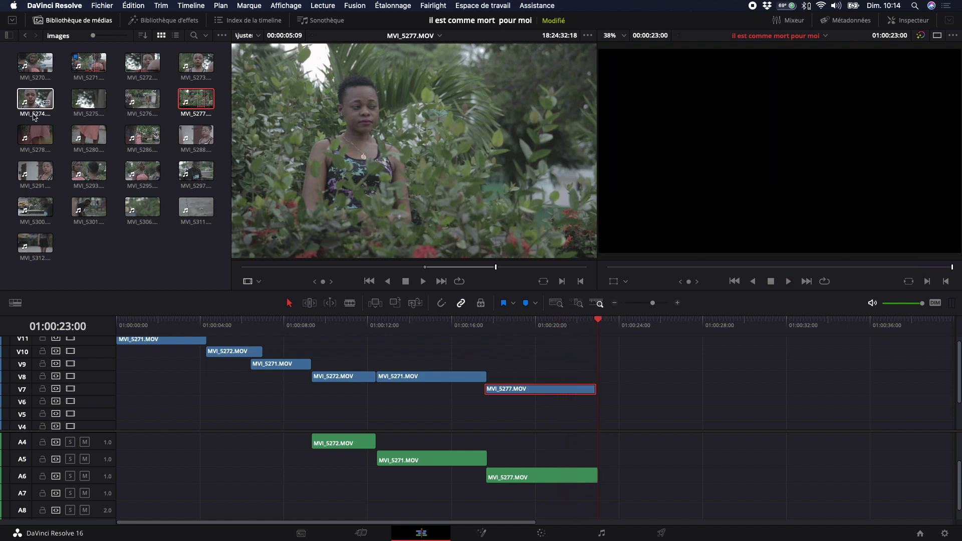
Step: Review MVI_5274.MOV in the source viewer and mark its In point, leaving a 00:00:10:12 range to the clip's end
{"action": "left_click", "coordinate": [23, 101]}
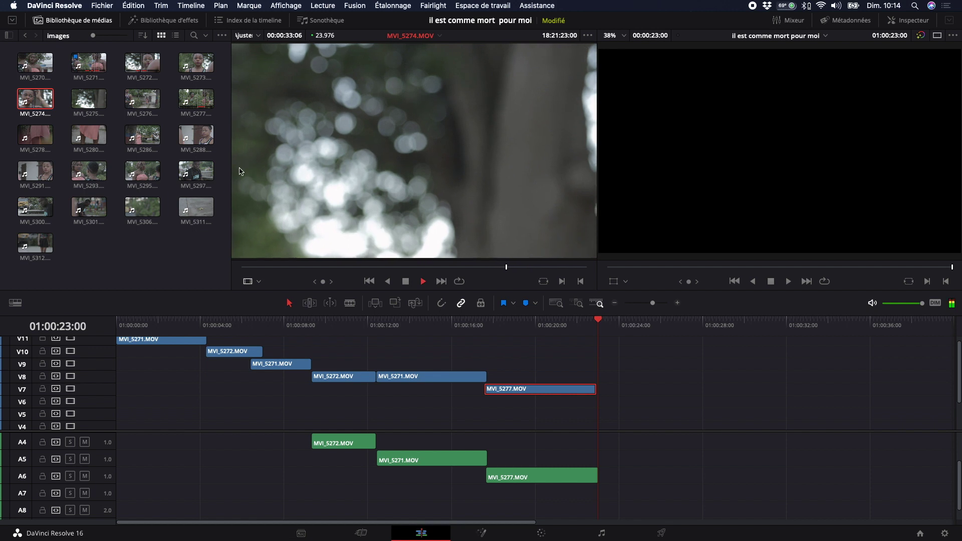
{"action": "key", "text": "space"}
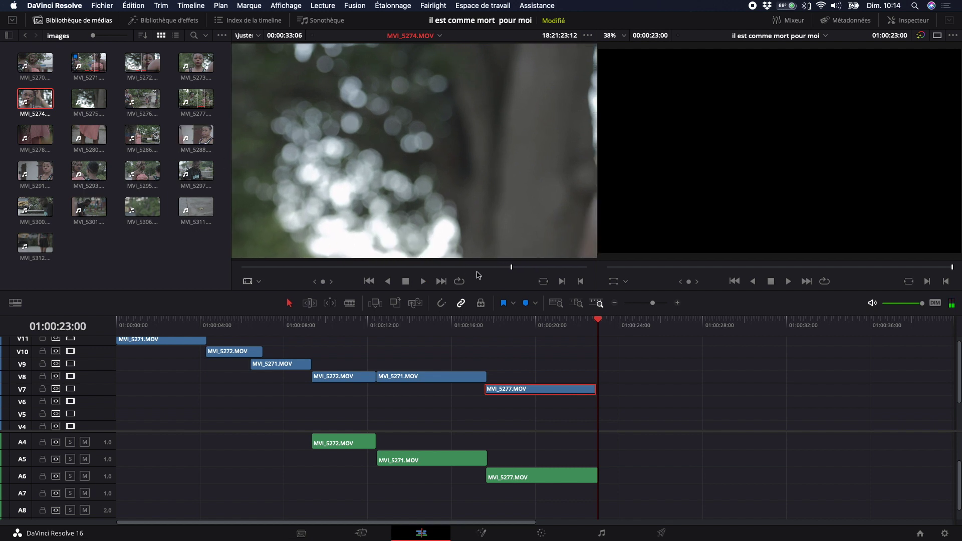
{"action": "left_click", "coordinate": [468, 268]}
{"action": "key", "text": "space"}
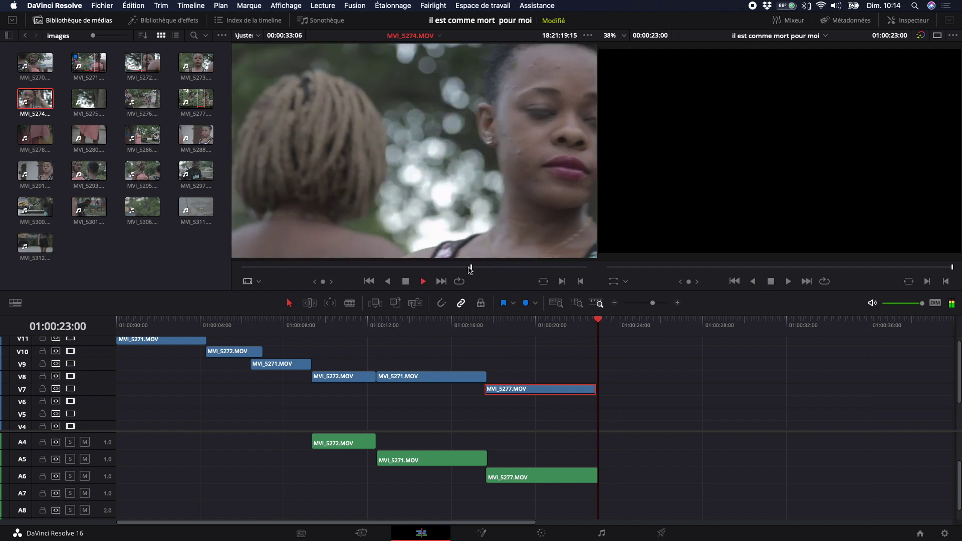
{"action": "key", "text": "space"}
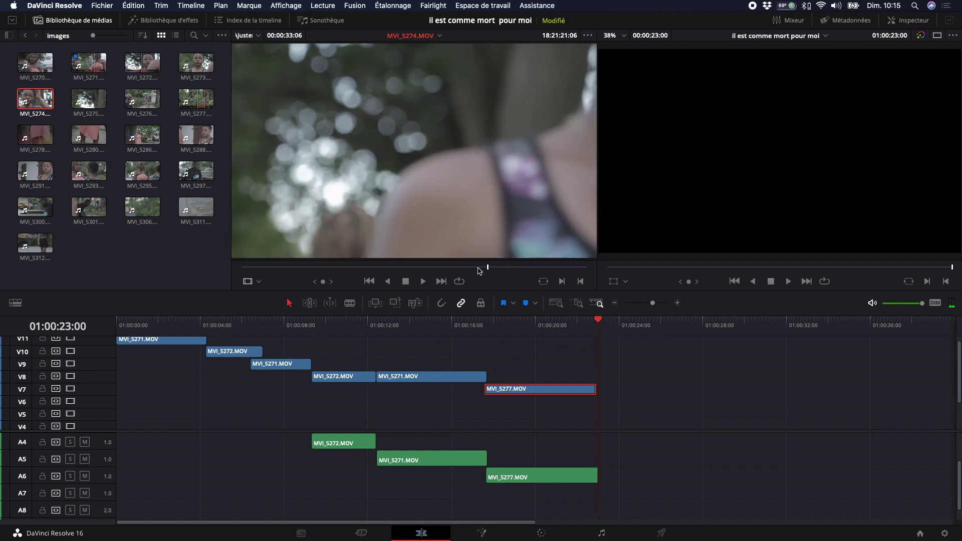
{"action": "left_click", "coordinate": [478, 268]}
Step: Play through the marked range of MVI_5274.MOV in the source viewer and check the actress's movements
{"action": "key", "text": "space"}
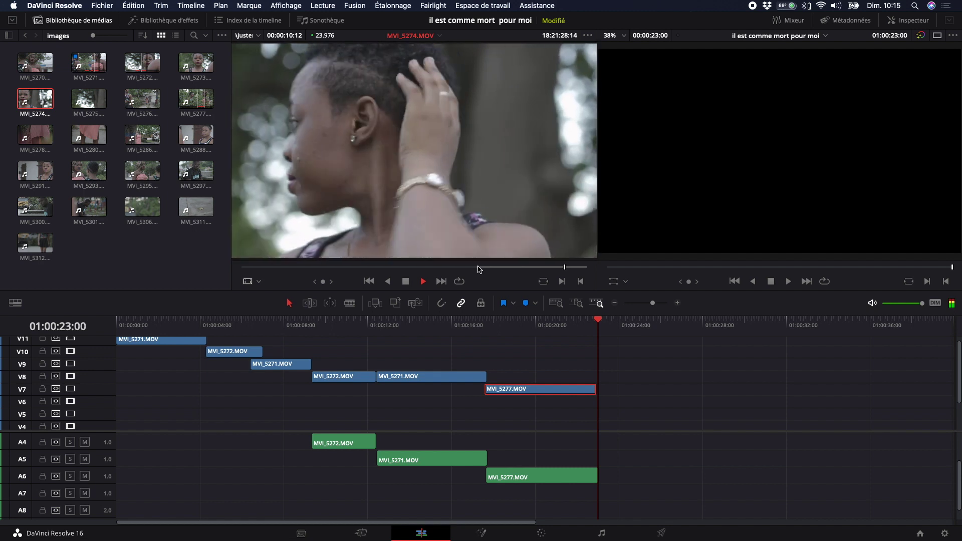
{"action": "left_click", "coordinate": [478, 267]}
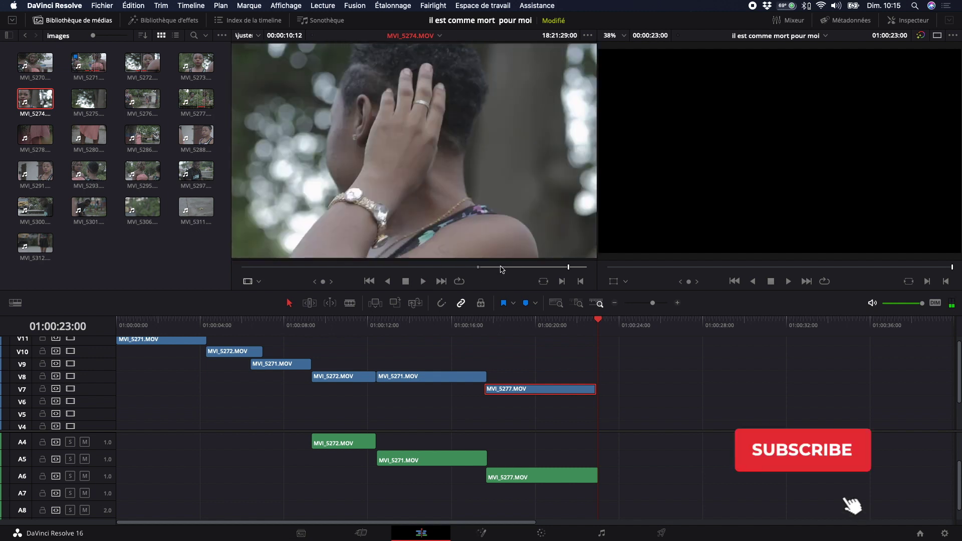
{"action": "left_click", "coordinate": [505, 267]}
{"action": "key", "text": "space"}
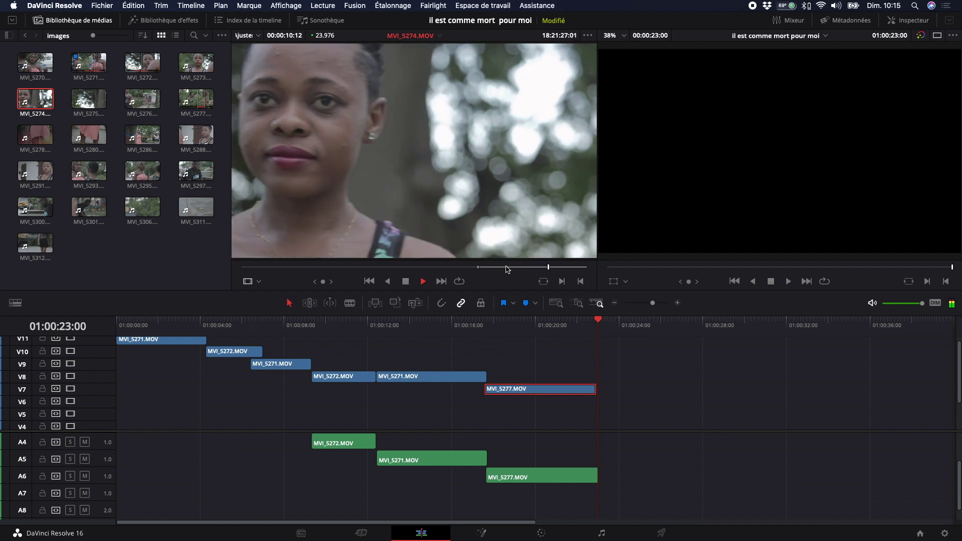
{"action": "key", "text": "space"}
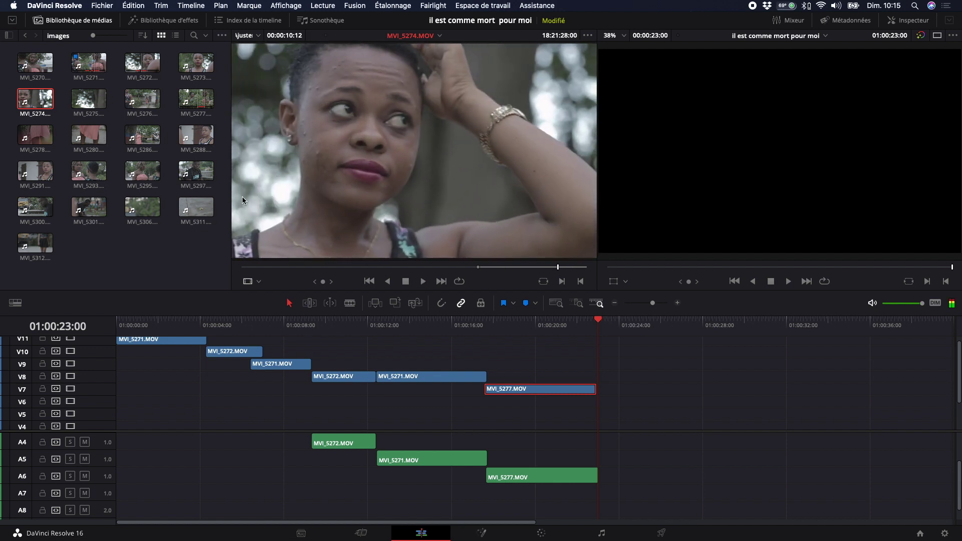
Step: Load MVI_5275.MOV in the source viewer, play through it, and mark its In point at 18:21:32:16 and Out point at 18:21:38:19
{"action": "left_click", "coordinate": [78, 104]}
{"action": "key", "text": "space"}
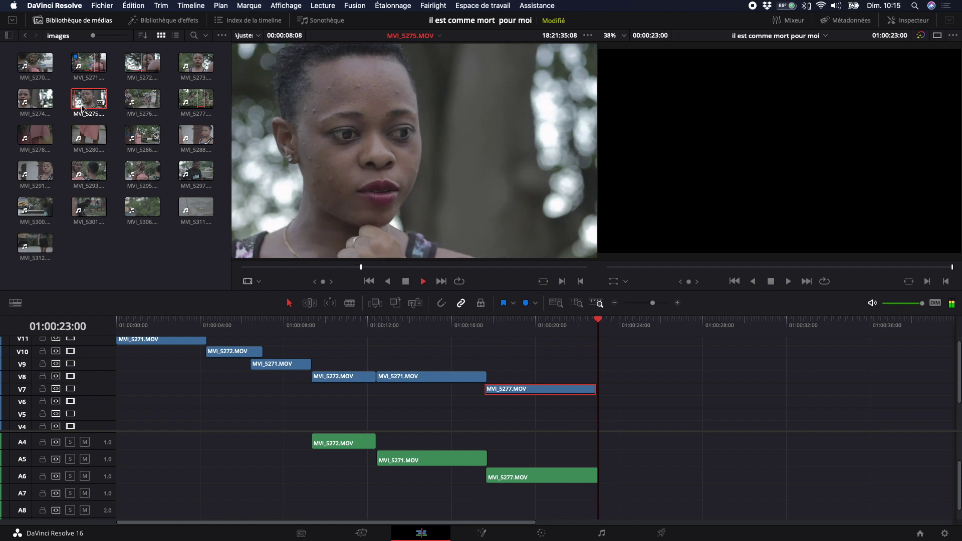
{"action": "left_click", "coordinate": [268, 271]}
{"action": "key", "text": "space"}
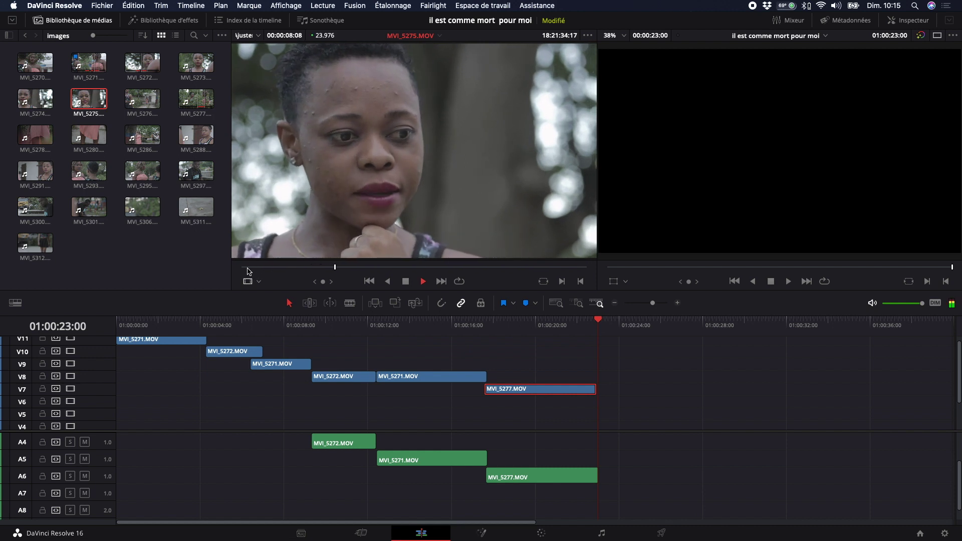
{"action": "left_click", "coordinate": [248, 271]}
{"action": "key", "text": "space"}
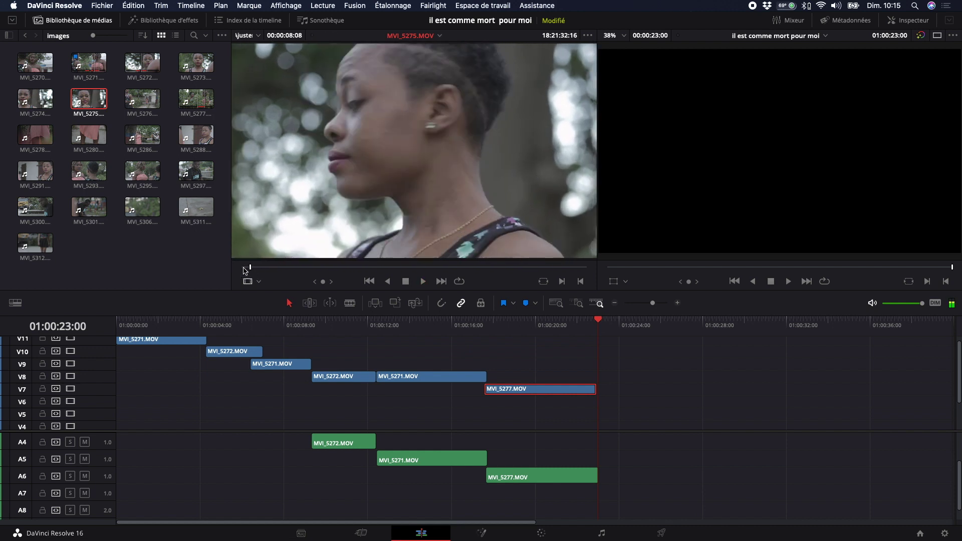
{"action": "key", "text": "space"}
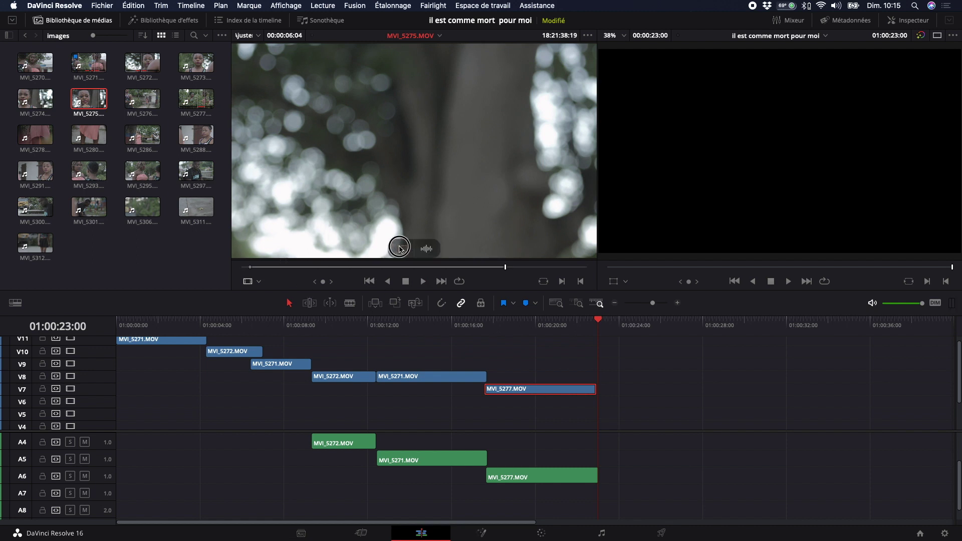
Step: Add the marked MVI_5275.MOV range at the end of the MVI_5277.MOV clip, with video on V8 and audio on A7
{"action": "left_click_drag", "start_coordinate": [399, 248], "coordinate": [609, 379]}
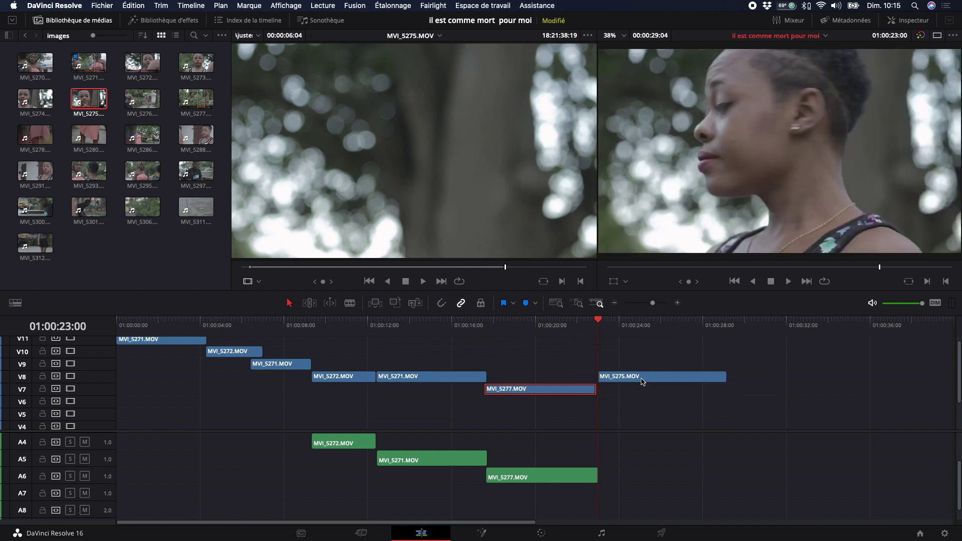
{"action": "left_click", "coordinate": [639, 380]}
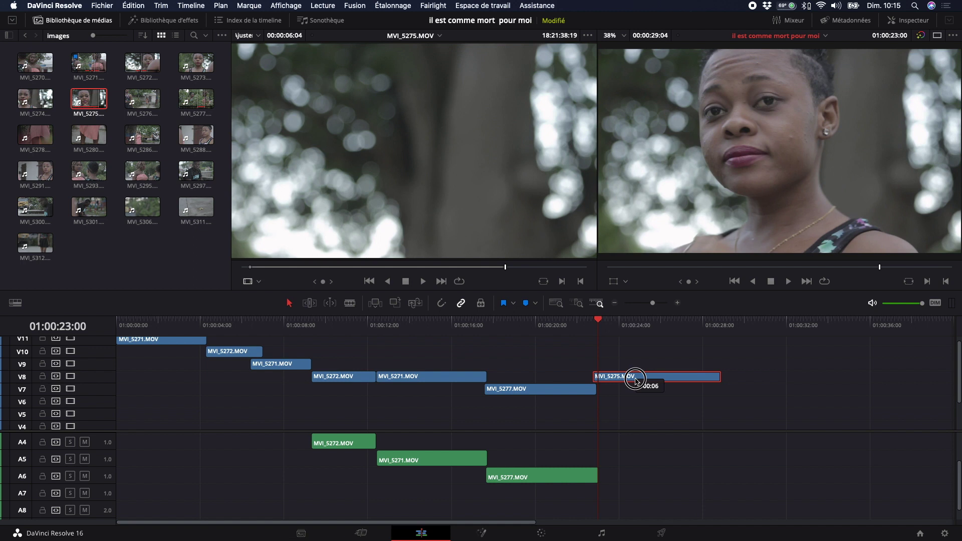
{"action": "left_click_drag", "start_coordinate": [636, 381], "coordinate": [635, 381]}
{"action": "mouse_move", "coordinate": [425, 259]}
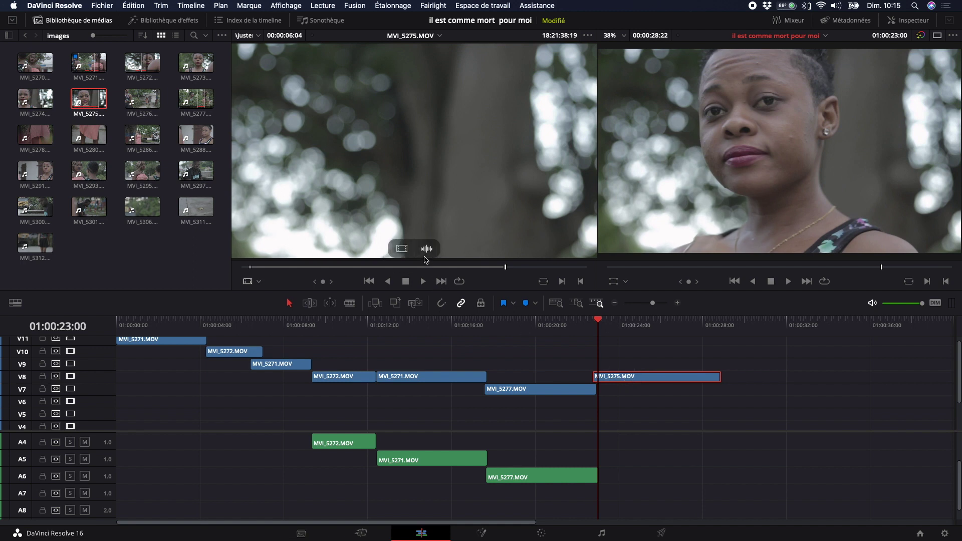
{"action": "left_click_drag", "start_coordinate": [425, 254], "coordinate": [595, 496]}
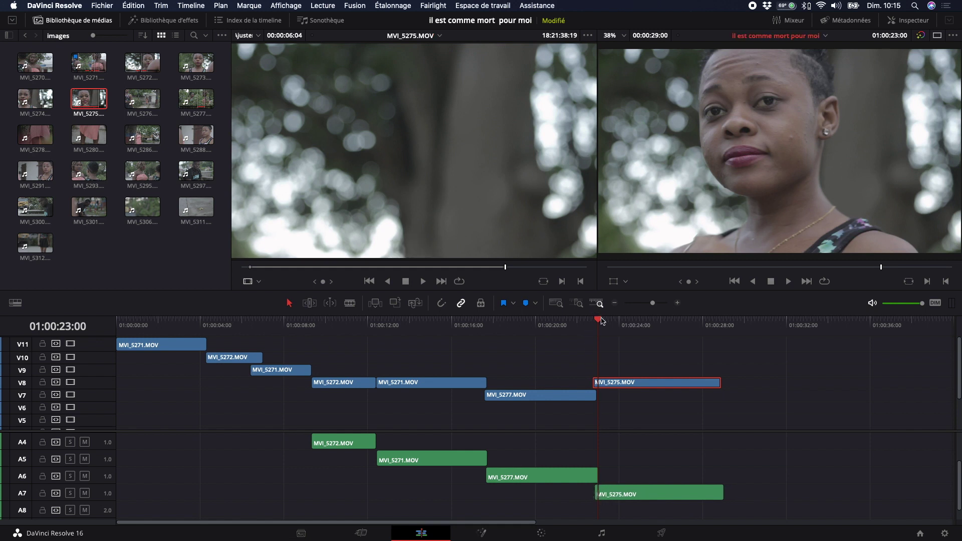
{"action": "left_click_drag", "start_coordinate": [601, 322], "coordinate": [595, 321]}
{"action": "left_click_drag", "start_coordinate": [612, 383], "coordinate": [615, 384]}
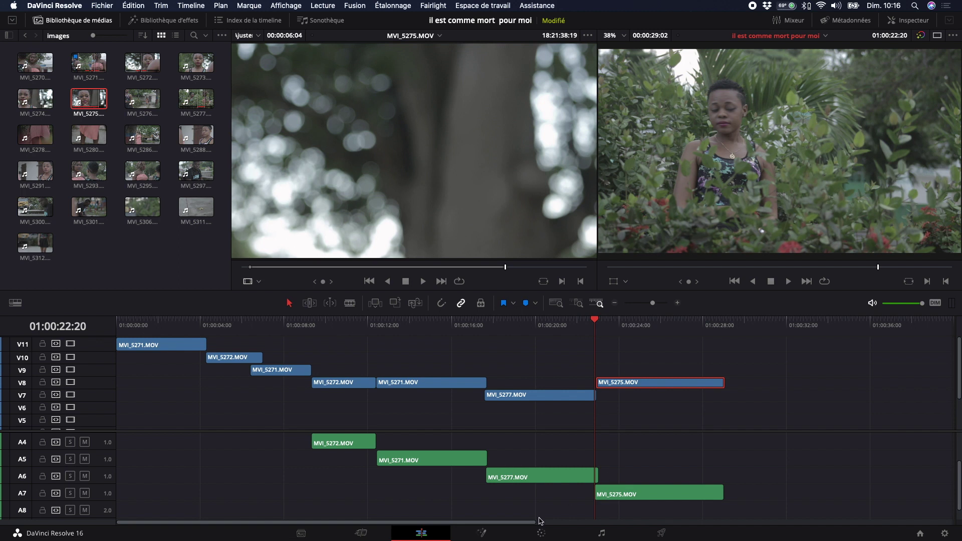
Step: Align MVI_5275.MOV with the end of MVI_5277.MOV, with video on V7 and audio on A7, and play the transition
{"action": "left_click_drag", "start_coordinate": [527, 524], "coordinate": [591, 498]}
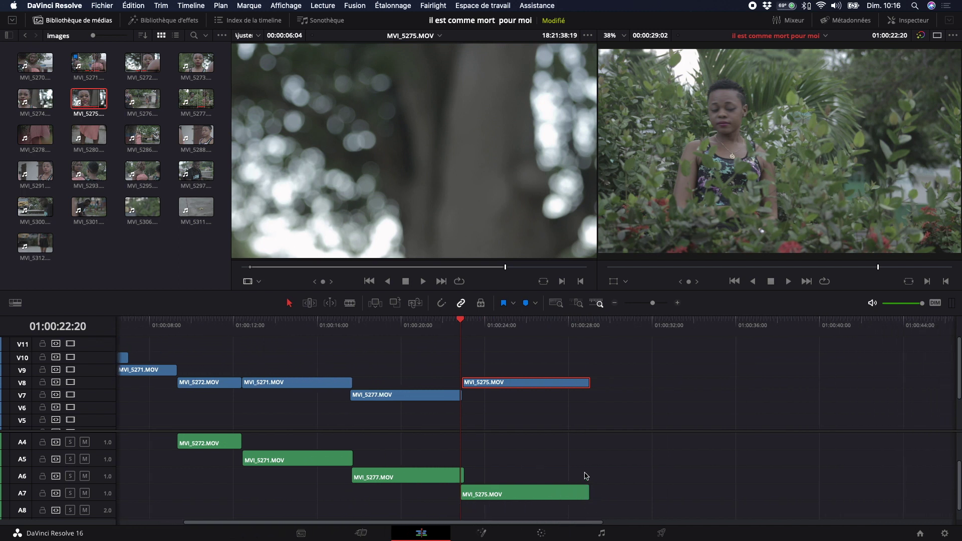
{"action": "scroll", "coordinate": [586, 477], "scroll_direction": "up", "scroll_amount": 3}
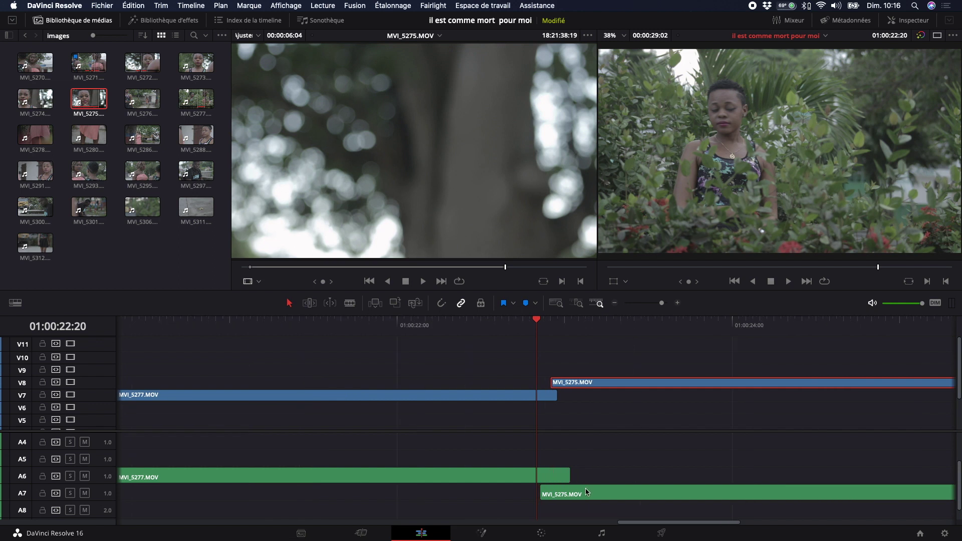
{"action": "left_click_drag", "start_coordinate": [588, 493], "coordinate": [611, 483]}
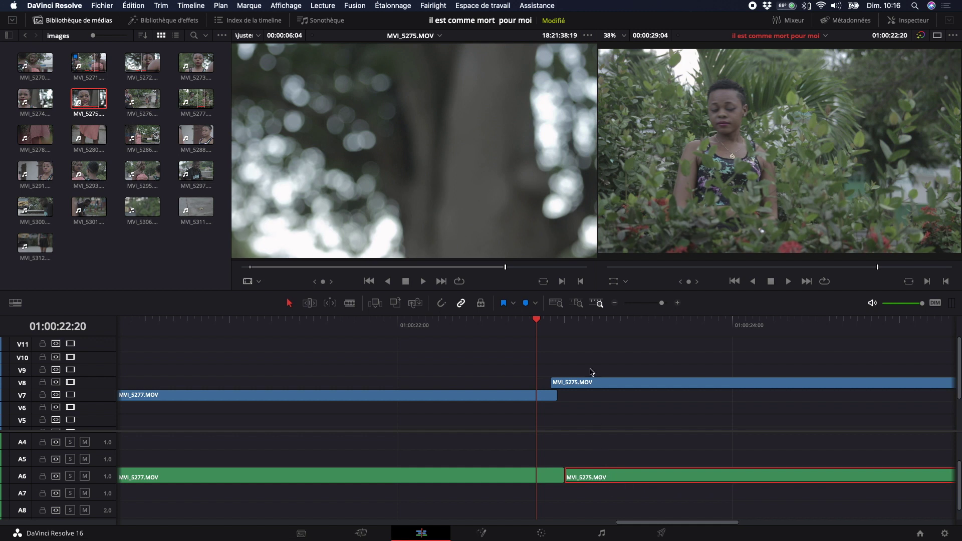
{"action": "left_click_drag", "start_coordinate": [588, 384], "coordinate": [597, 394]}
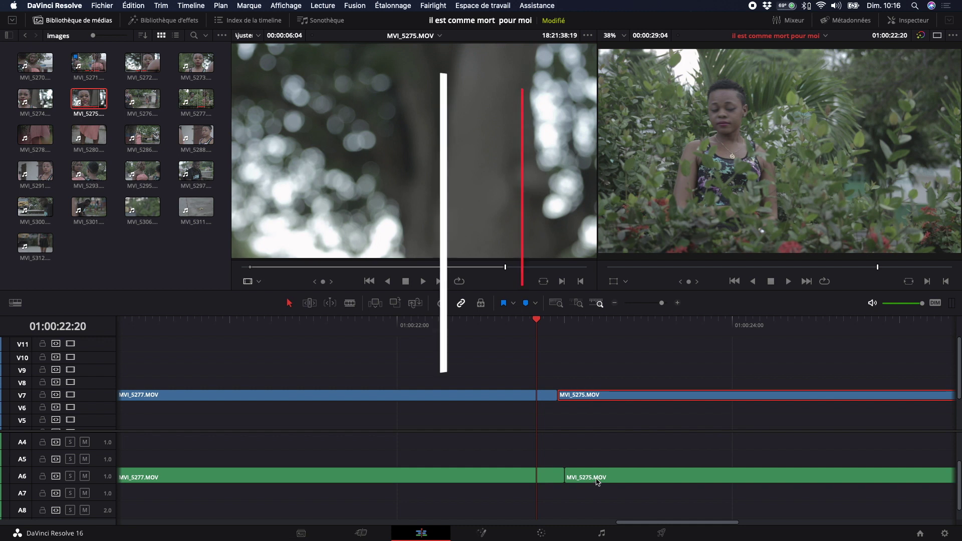
{"action": "left_click_drag", "start_coordinate": [595, 479], "coordinate": [591, 490]}
{"action": "key", "text": "space"}
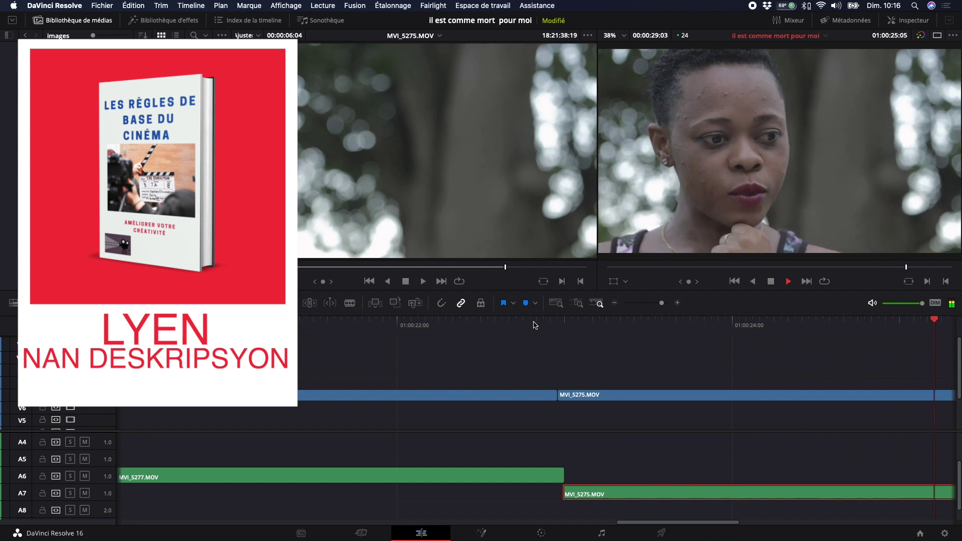
{"action": "key", "text": "space"}
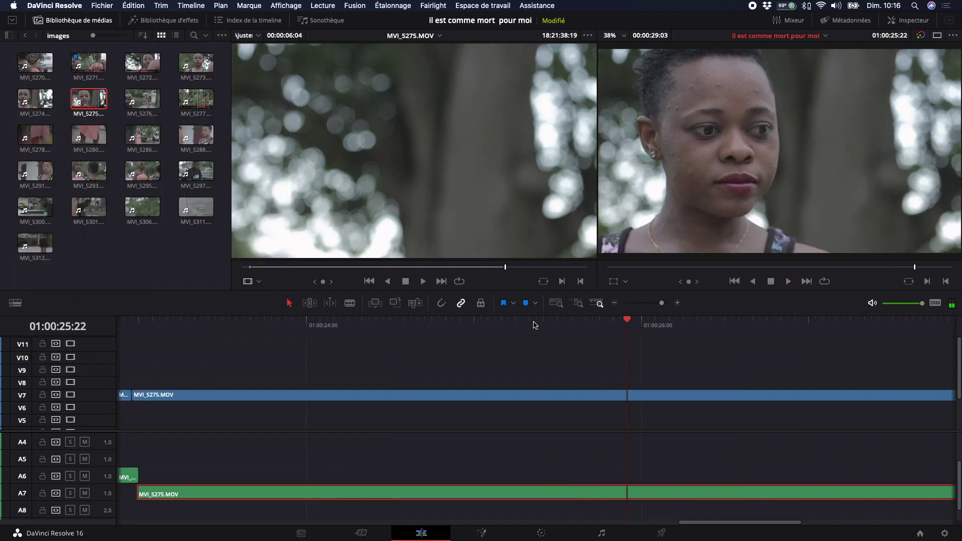
Step: Review the assembled timeline by playing its opening from 01:00:00:00 and scrubbing forward to 01:00:20:19
{"action": "scroll", "coordinate": [533, 325], "scroll_direction": "down", "scroll_amount": 5}
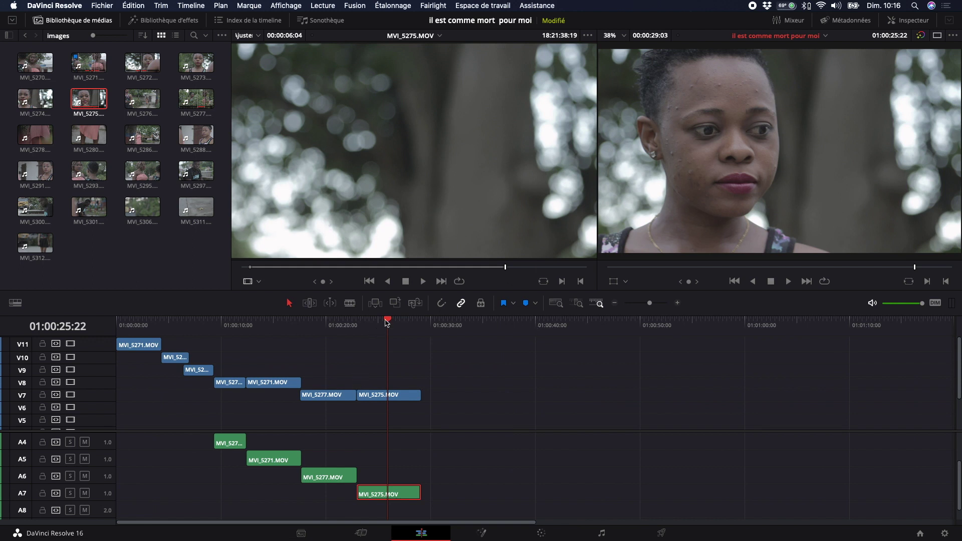
{"action": "left_click_drag", "start_coordinate": [387, 322], "coordinate": [32, 317]}
{"action": "scroll", "coordinate": [241, 377], "scroll_direction": "down", "scroll_amount": 2}
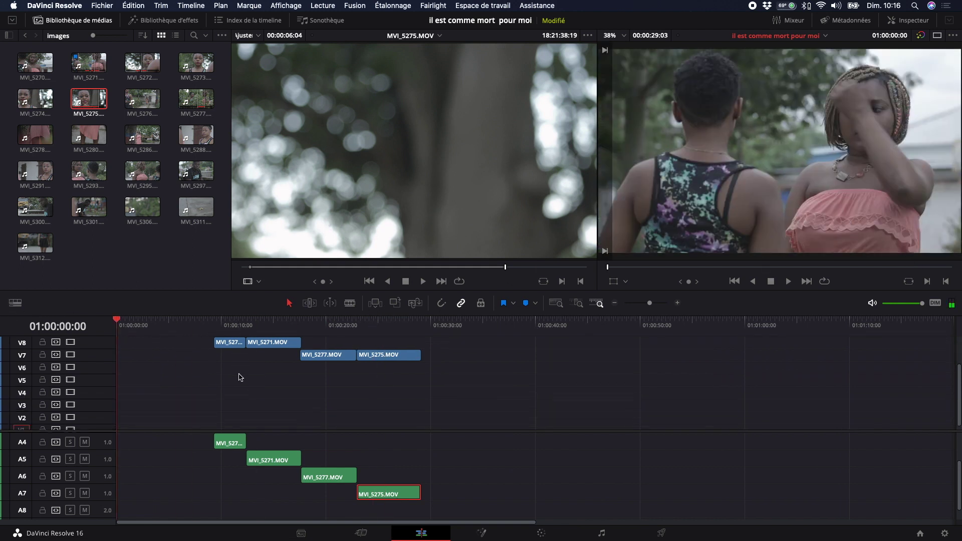
{"action": "scroll", "coordinate": [240, 377], "scroll_direction": "down", "scroll_amount": 1}
{"action": "scroll", "coordinate": [238, 483], "scroll_direction": "up", "scroll_amount": 3}
{"action": "scroll", "coordinate": [230, 473], "scroll_direction": "down", "scroll_amount": 4}
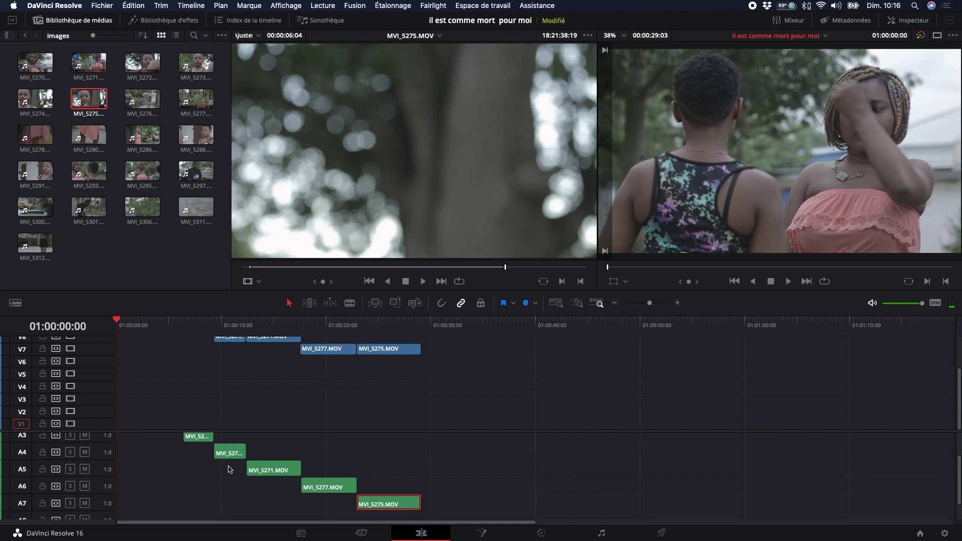
{"action": "scroll", "coordinate": [198, 361], "scroll_direction": "up", "scroll_amount": 4}
{"action": "mouse_move", "coordinate": [117, 324]}
{"action": "left_mouse_down"}
{"action": "mouse_move", "coordinate": [243, 348]}
{"action": "mouse_move", "coordinate": [116, 330]}
{"action": "left_mouse_up"}
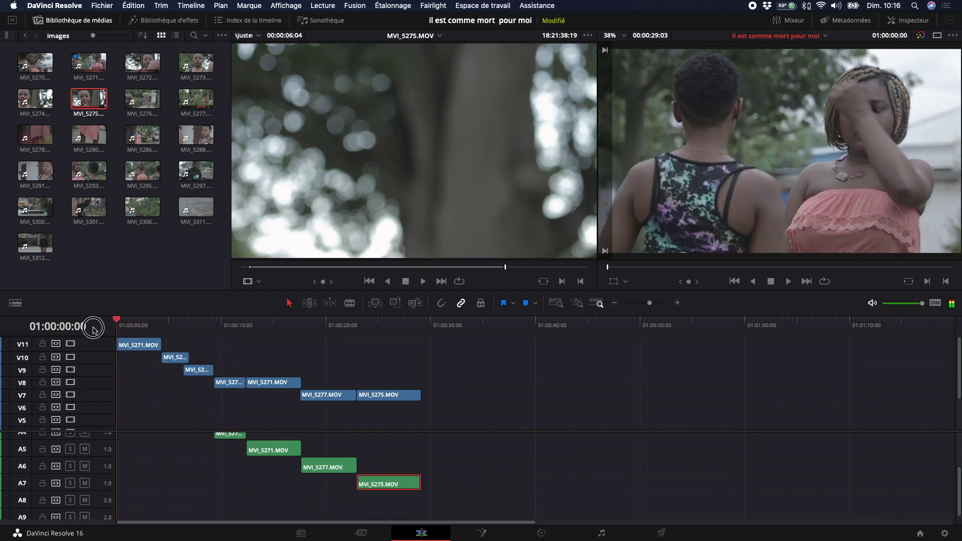
{"action": "key", "text": "space"}
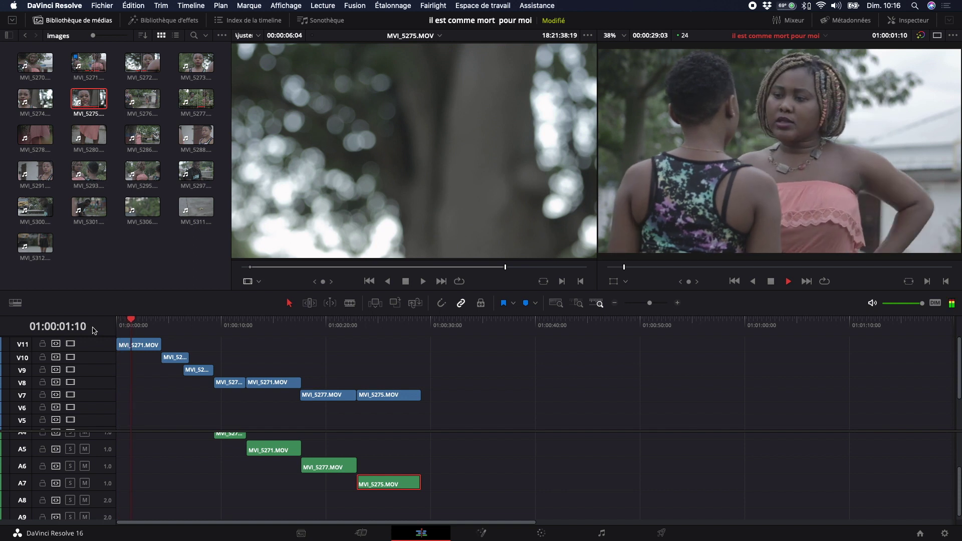
{"action": "key", "text": "space"}
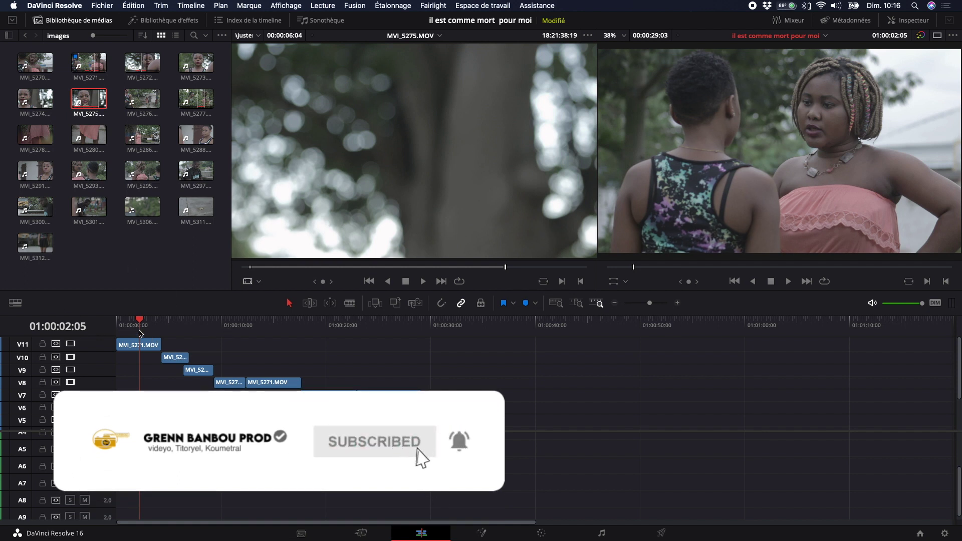
{"action": "left_click_drag", "start_coordinate": [148, 321], "coordinate": [321, 337]}
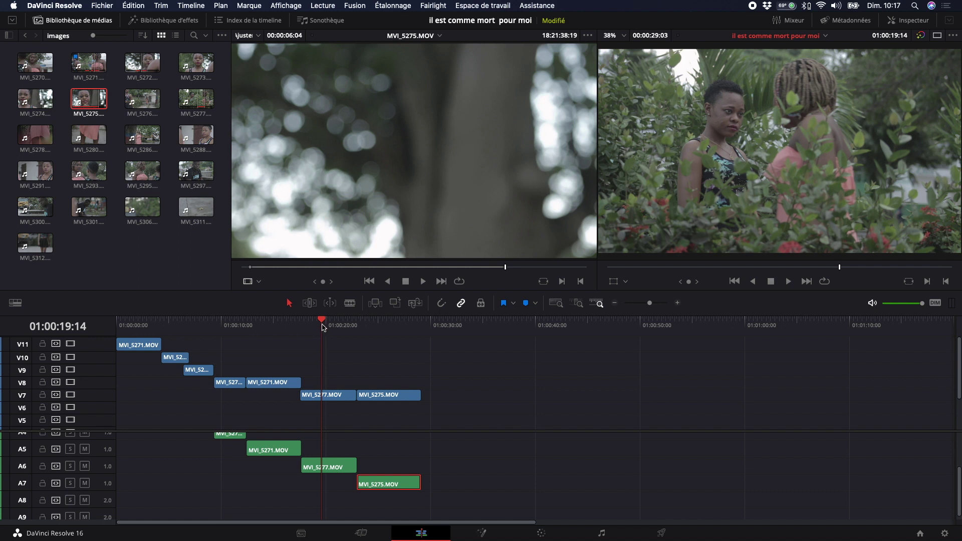
{"action": "mouse_move", "coordinate": [324, 326]}
{"action": "left_mouse_down"}
{"action": "mouse_move", "coordinate": [299, 324]}
{"action": "mouse_move", "coordinate": [335, 338]}
{"action": "left_mouse_up"}
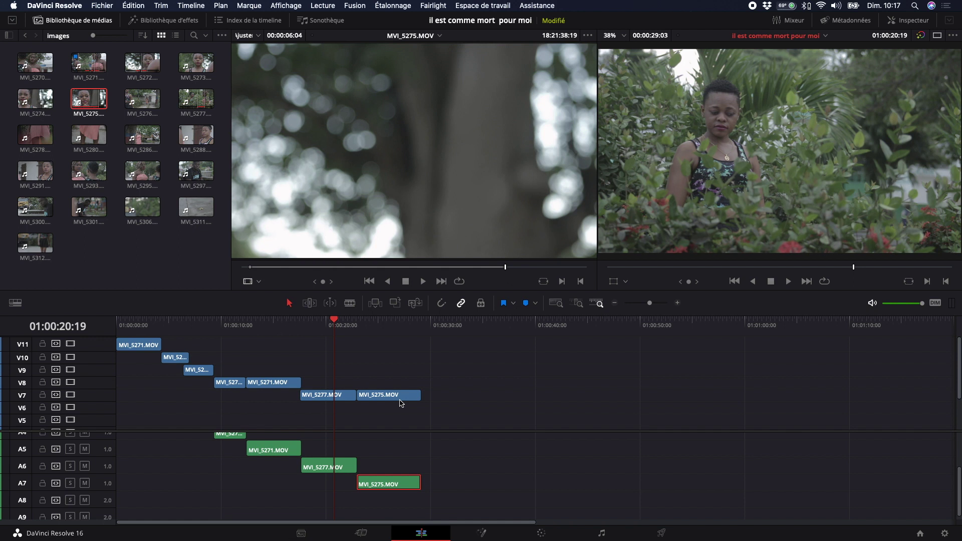
Step: Examine the staggered arrangement of video and audio clips across the tracks and go to the last clip's end at 01:00:29:01
{"action": "scroll", "coordinate": [295, 448], "scroll_direction": "up", "scroll_amount": 4}
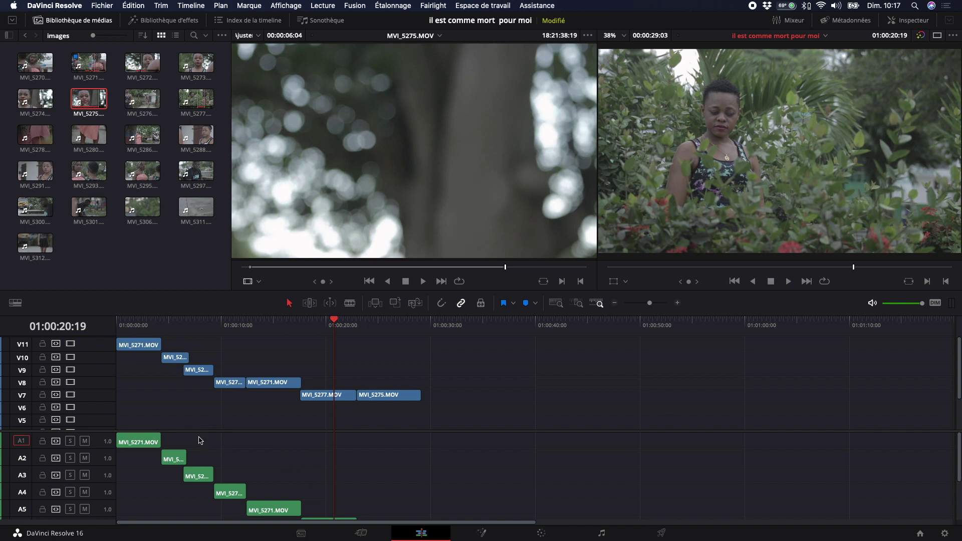
{"action": "left_click_drag", "start_coordinate": [331, 322], "coordinate": [442, 324]}
{"action": "scroll", "coordinate": [345, 366], "scroll_direction": "down", "scroll_amount": 3}
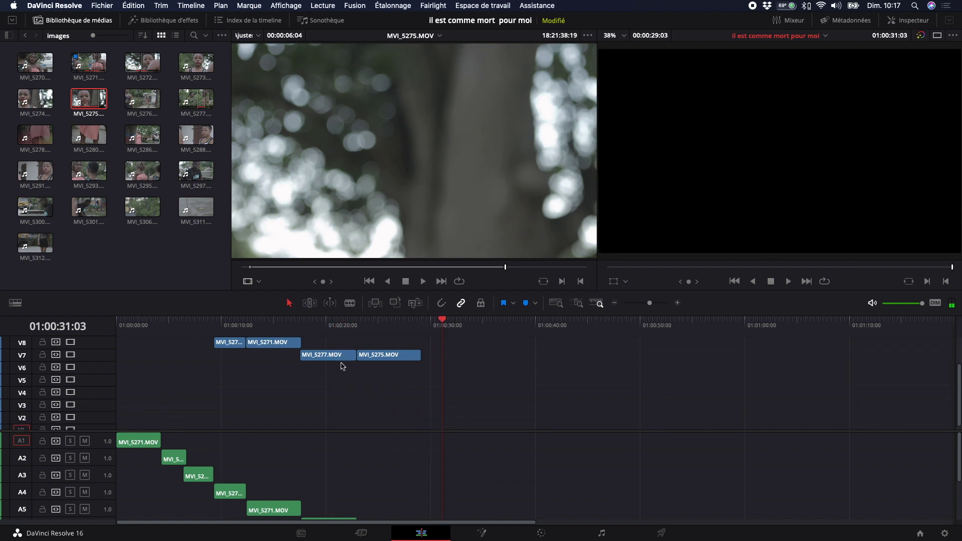
{"action": "scroll", "coordinate": [161, 454], "scroll_direction": "down", "scroll_amount": 4}
{"action": "scroll", "coordinate": [161, 450], "scroll_direction": "up", "scroll_amount": 4}
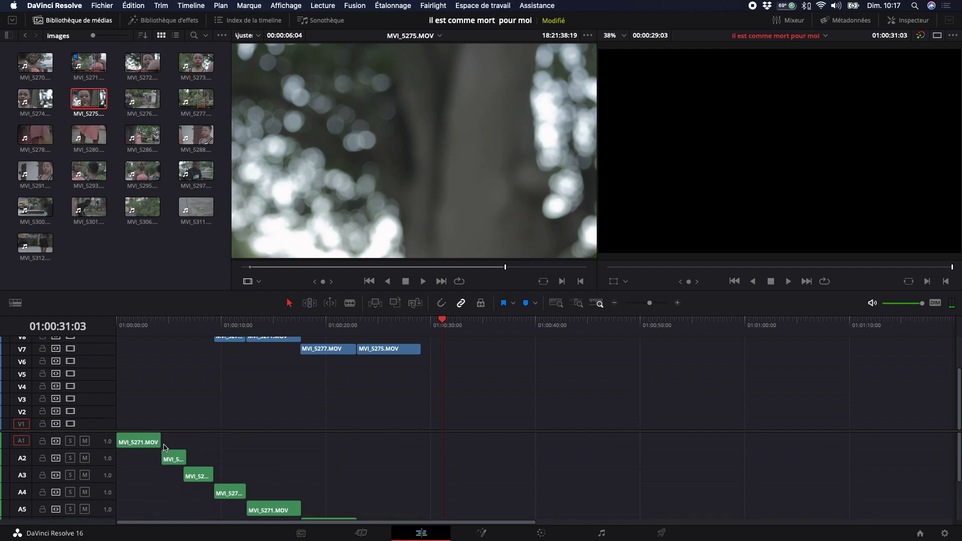
{"action": "scroll", "coordinate": [323, 451], "scroll_direction": "down", "scroll_amount": 4}
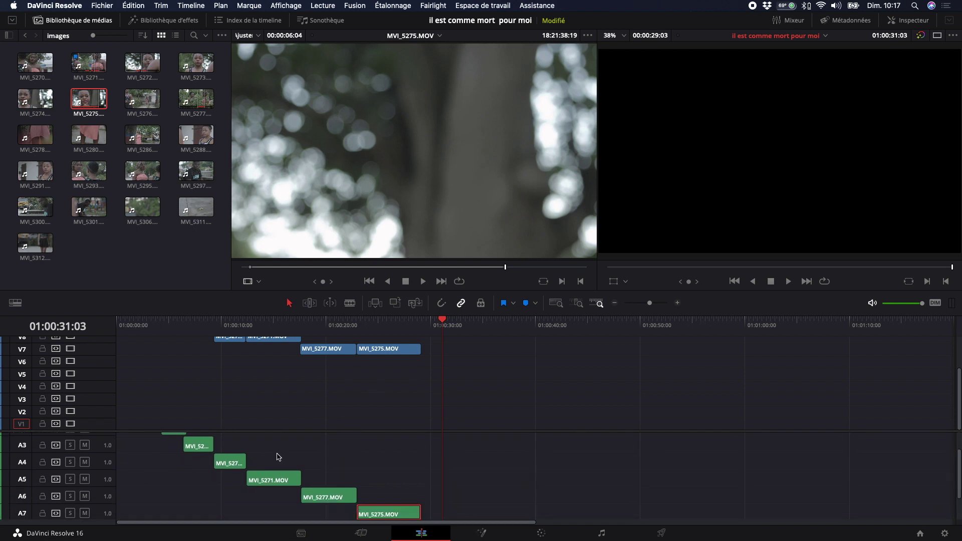
{"action": "scroll", "coordinate": [323, 446], "scroll_direction": "up", "scroll_amount": 4}
{"action": "scroll", "coordinate": [323, 446], "scroll_direction": "up", "scroll_amount": 1}
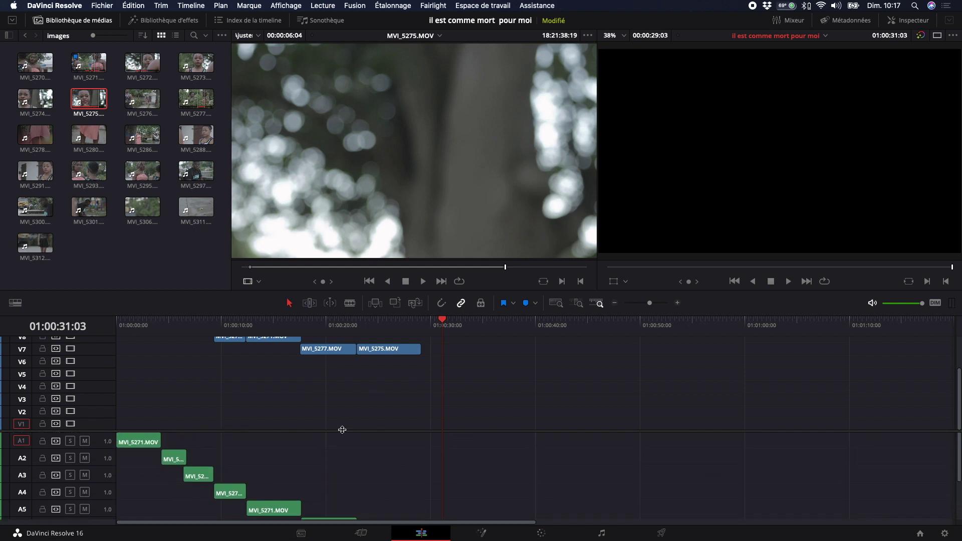
{"action": "scroll", "coordinate": [216, 466], "scroll_direction": "down", "scroll_amount": 3}
{"action": "scroll", "coordinate": [248, 451], "scroll_direction": "up", "scroll_amount": 3}
{"action": "left_click_drag", "start_coordinate": [442, 320], "coordinate": [421, 325]}
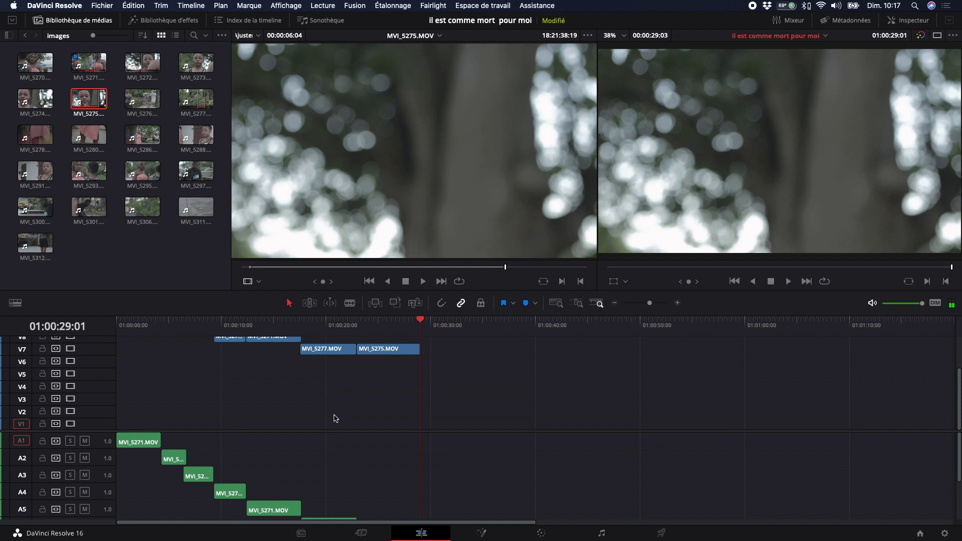
{"action": "scroll", "coordinate": [363, 395], "scroll_direction": "up", "scroll_amount": 4}
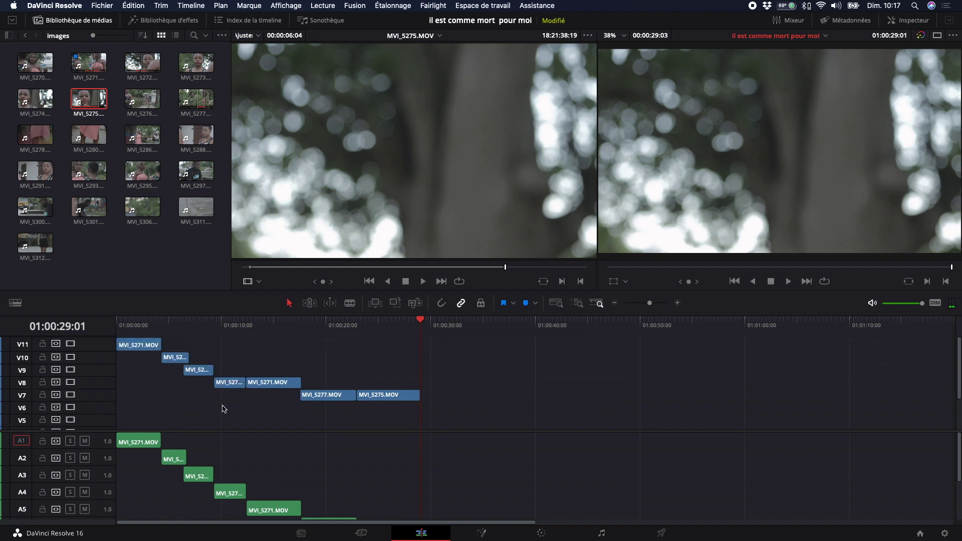
Step: Rewind the timeline in reverse from the end of the last clip to 01:00:00:00
{"action": "left_click", "coordinate": [422, 319]}
{"action": "key", "text": "j"}
{"action": "key", "text": "j"}
{"action": "key", "text": "j"}
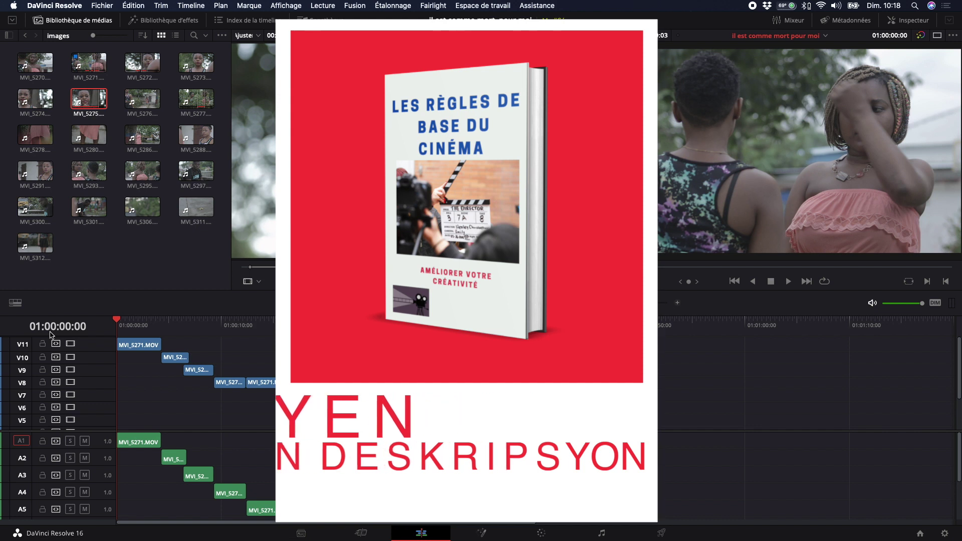
Step: Examine the clip layout on the video and audio tracks and scrub the playhead from 01:00:00:00 past the last clip to 01:00:33:07
{"action": "scroll", "coordinate": [143, 477], "scroll_direction": "down", "scroll_amount": 1}
{"action": "scroll", "coordinate": [254, 419], "scroll_direction": "down", "scroll_amount": 3}
{"action": "scroll", "coordinate": [324, 441], "scroll_direction": "down", "scroll_amount": 3}
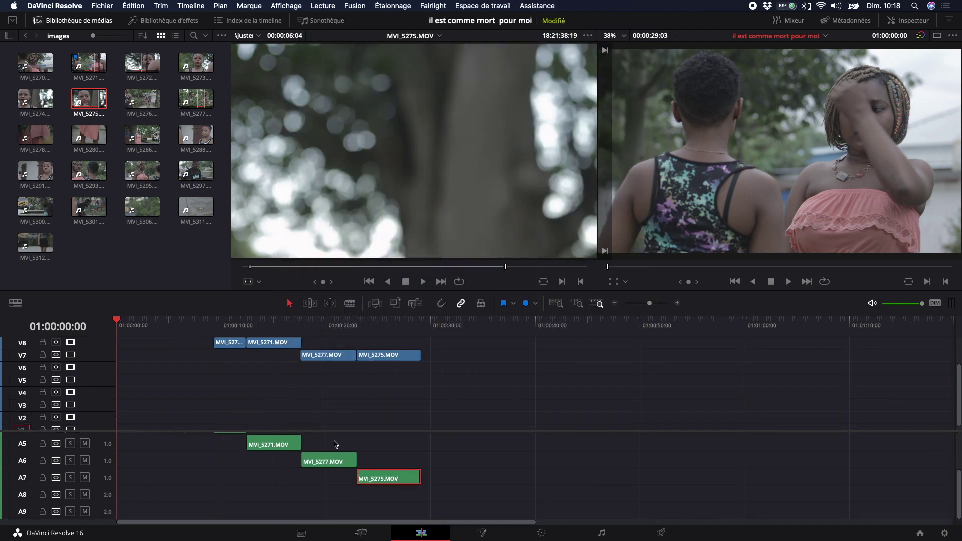
{"action": "scroll", "coordinate": [325, 441], "scroll_direction": "up", "scroll_amount": 4}
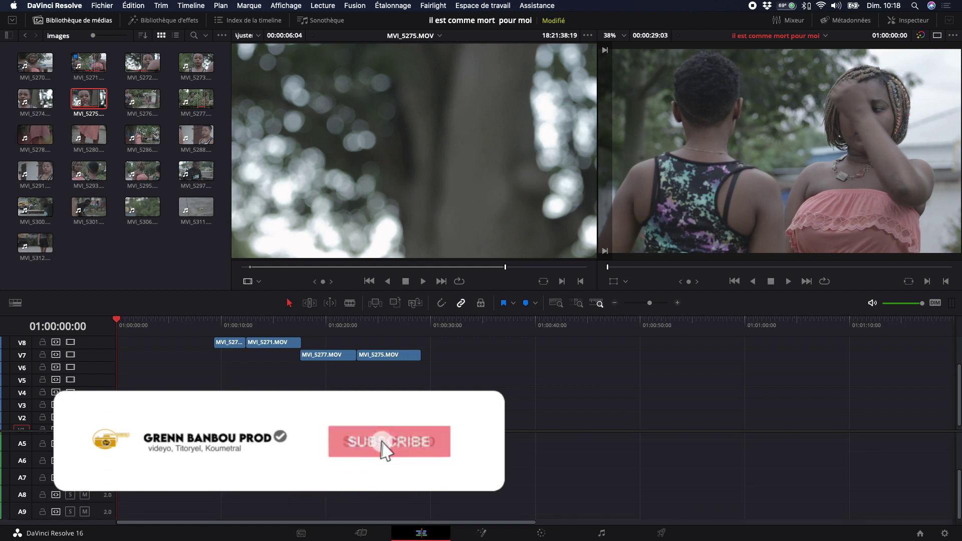
{"action": "scroll", "coordinate": [501, 371], "scroll_direction": "up", "scroll_amount": 2}
{"action": "scroll", "coordinate": [501, 477], "scroll_direction": "down", "scroll_amount": 4}
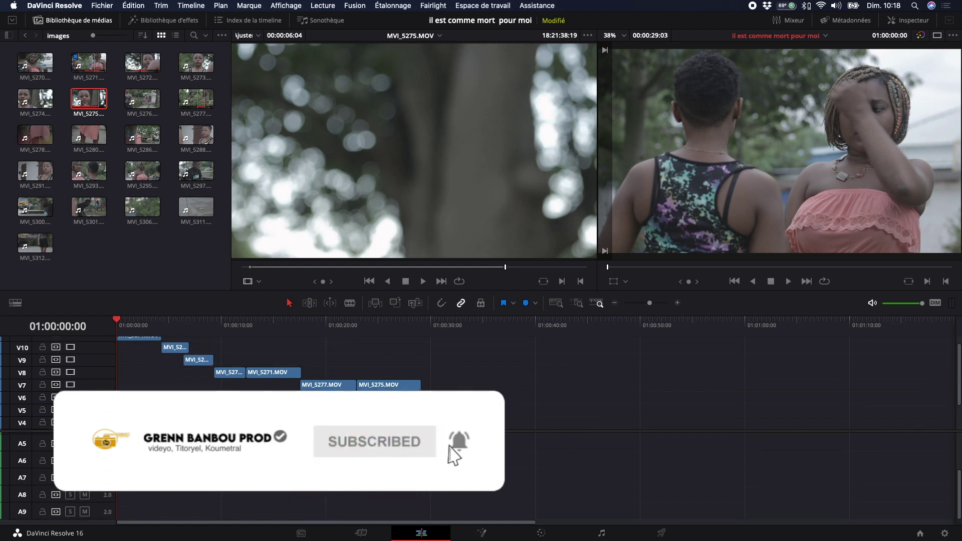
{"action": "scroll", "coordinate": [336, 421], "scroll_direction": "down", "scroll_amount": 3}
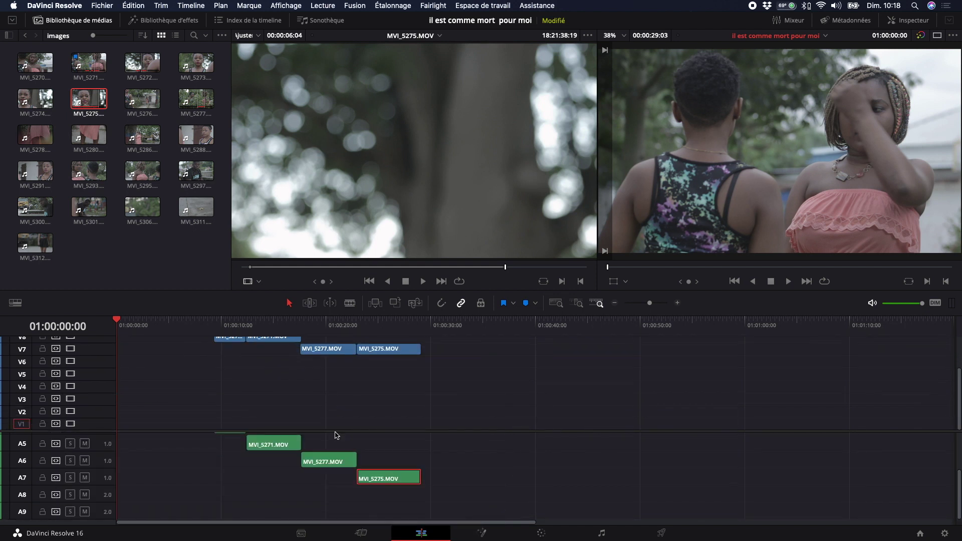
{"action": "scroll", "coordinate": [331, 426], "scroll_direction": "up", "scroll_amount": 4}
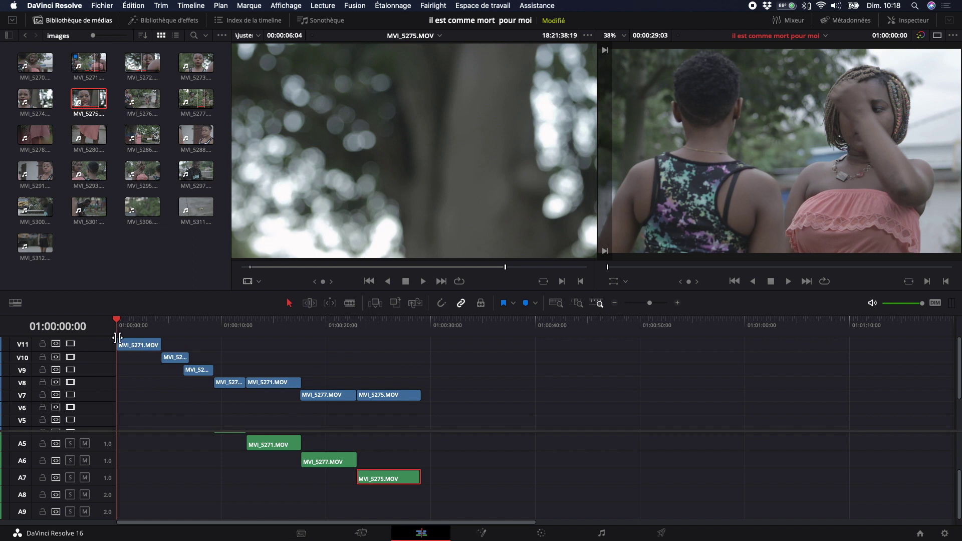
{"action": "left_click_drag", "start_coordinate": [117, 320], "coordinate": [467, 363]}
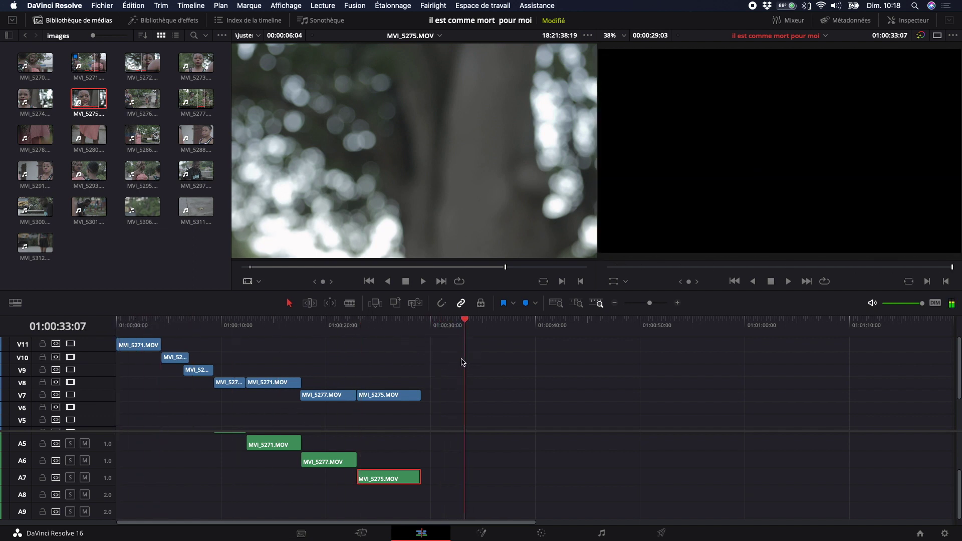